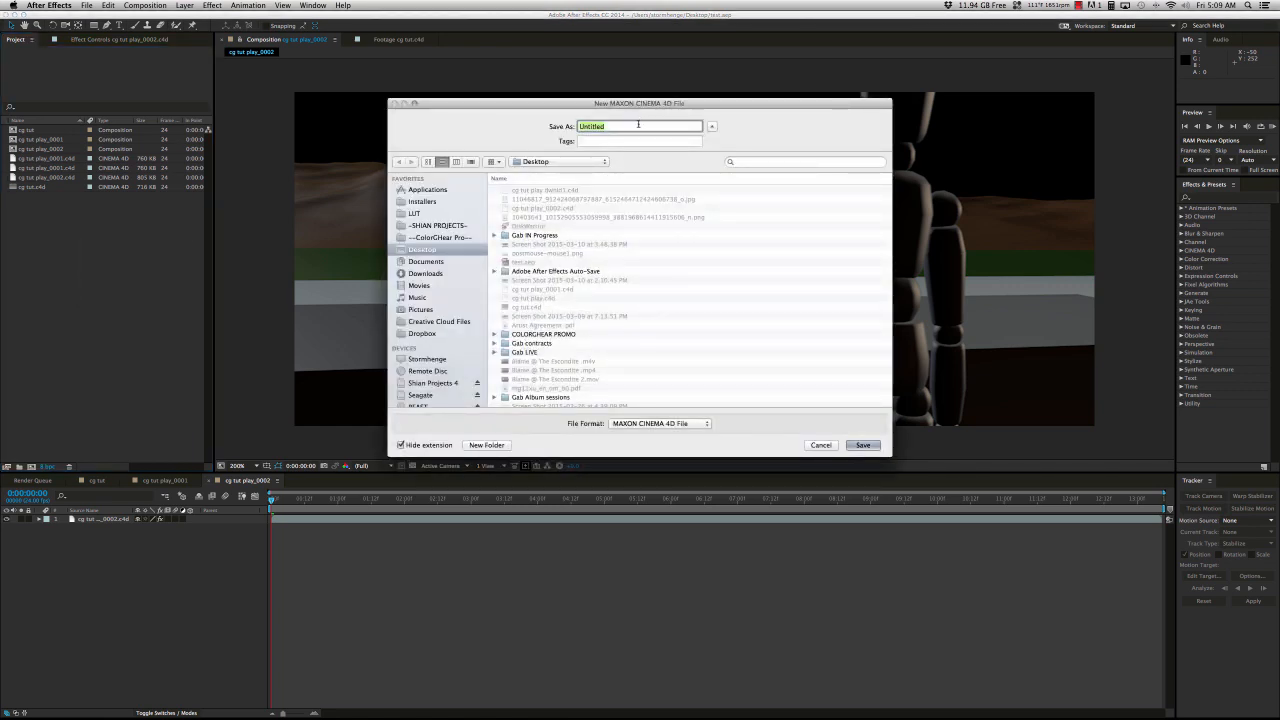
# Step: Save the new Cinema 4D file to the Desktop under the name "whatever"
pyautogui.write('whatever')
pyautogui.press('Return')
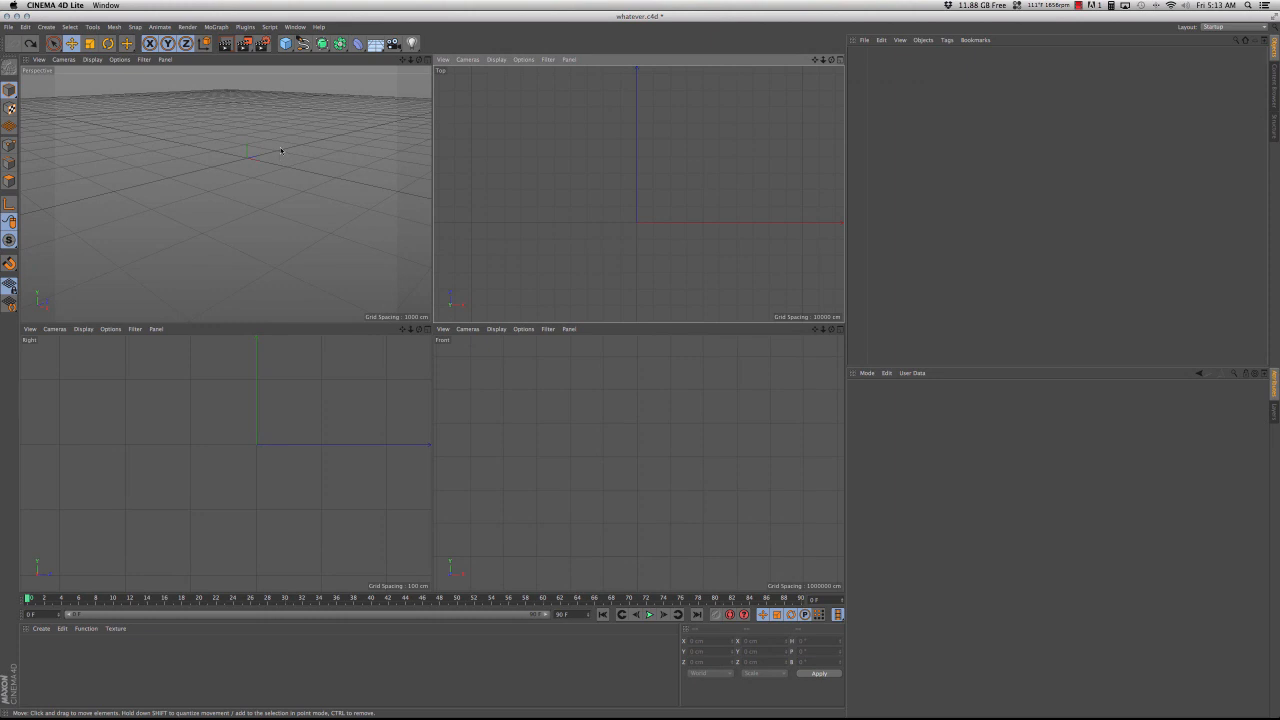
# Step: Add a cube primitive to the empty scene
pyautogui.keyDown('alt'); pyautogui.moveTo(281, 151); pyautogui.dragTo(287, 247, button='middle'); pyautogui.keyUp('alt')
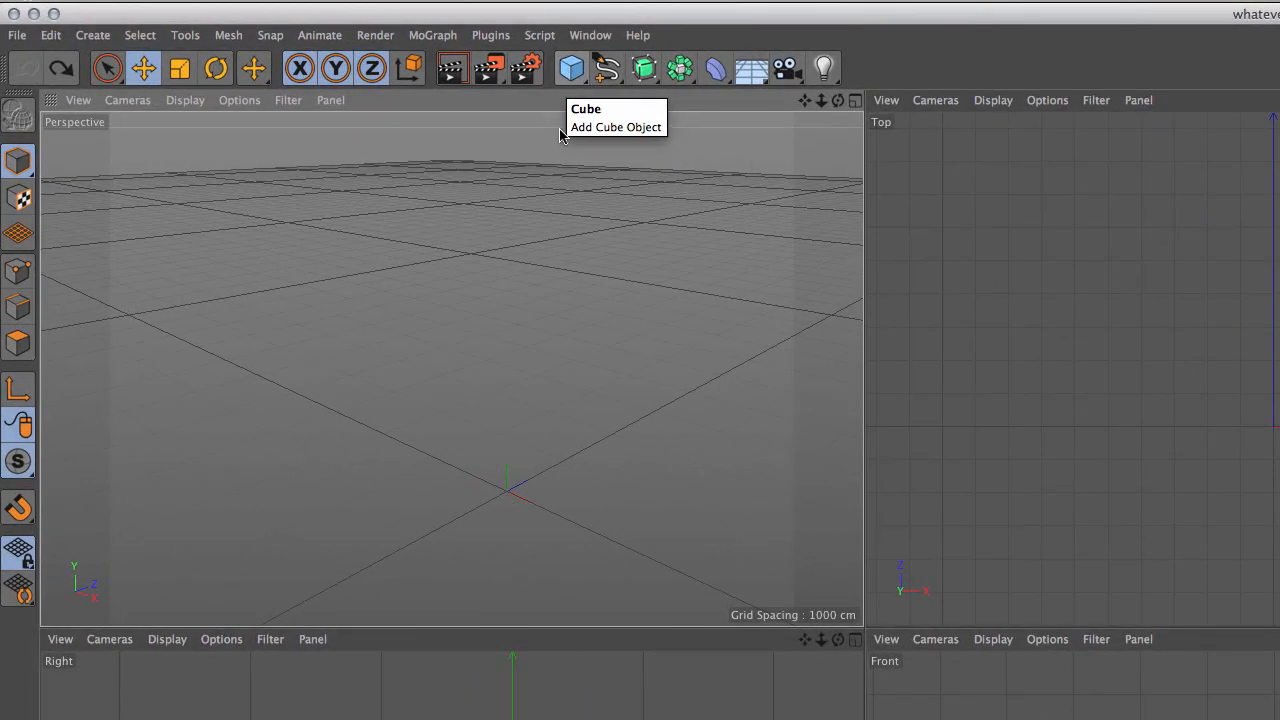
pyautogui.click(572, 68)
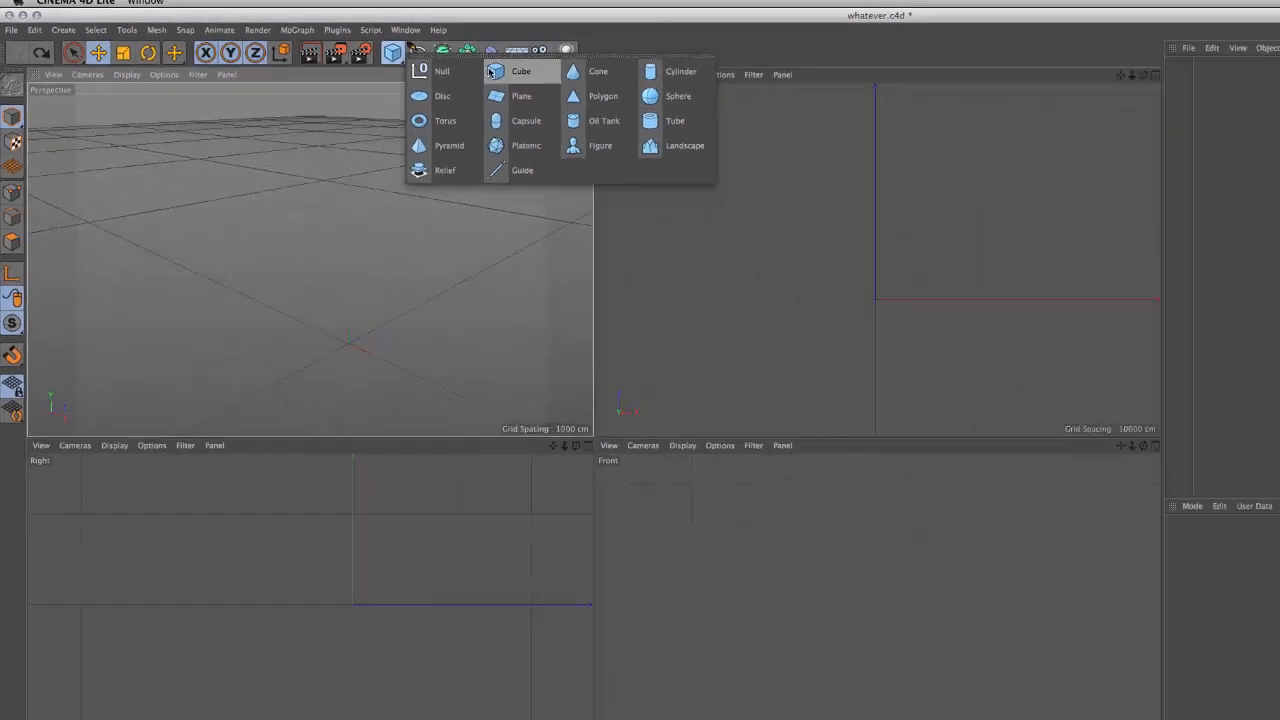
pyautogui.click(748, 95)
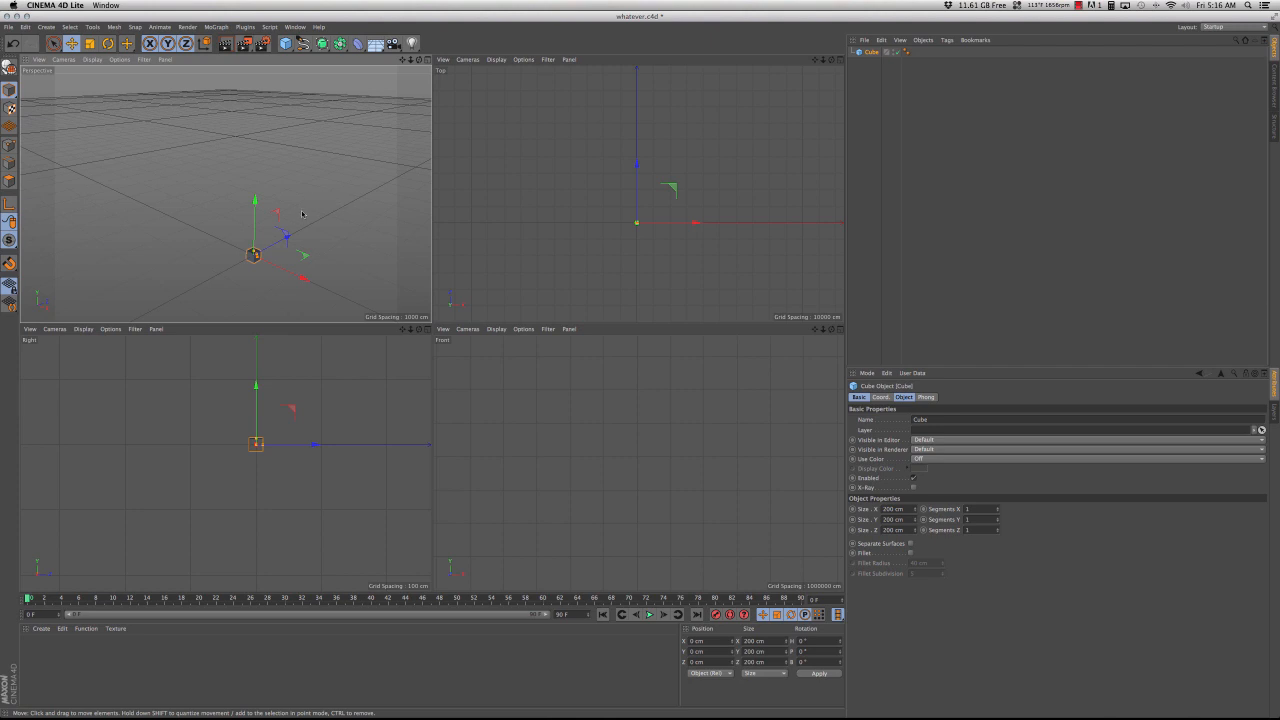
# Step: Move the cube freehand in the Perspective view to about X -20 cm, Y 20 cm, Z 46 cm
pyautogui.keyDown('alt'); pyautogui.moveTo(300, 208); pyautogui.dragTo(269, 143); pyautogui.keyUp('alt')
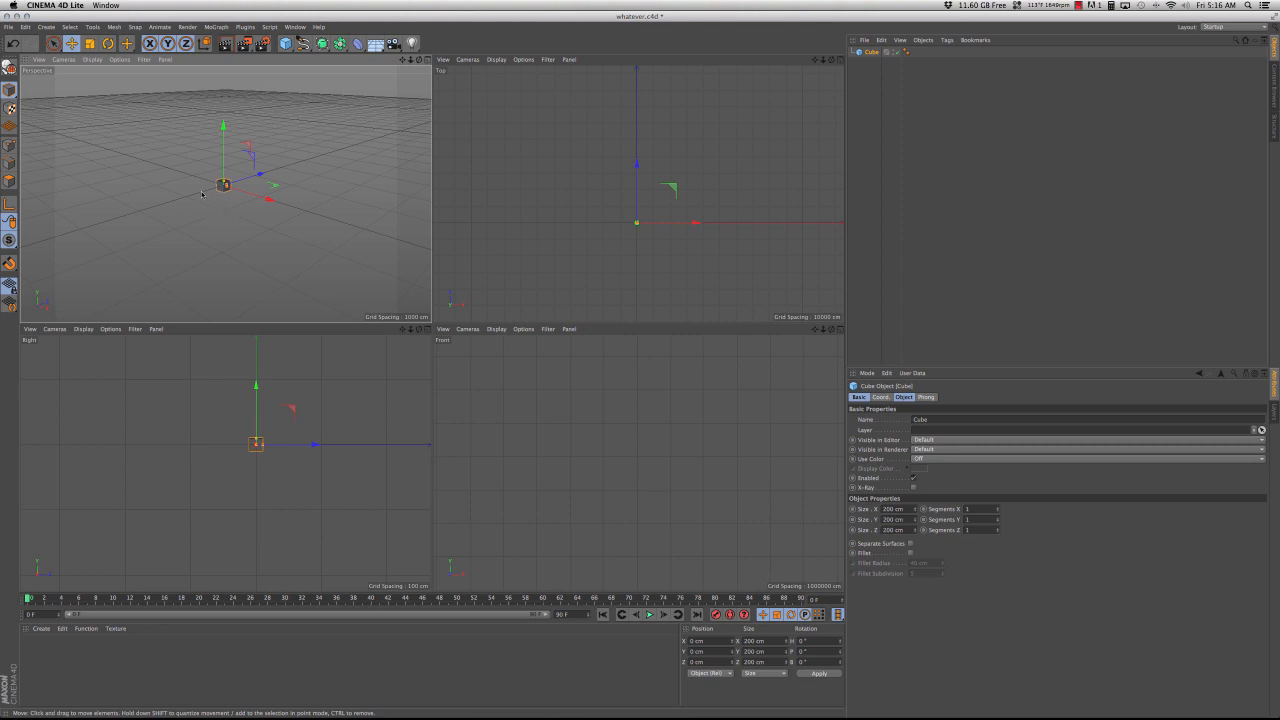
pyautogui.keyDown('alt'); pyautogui.moveTo(202, 194); pyautogui.dragTo(277, 167); pyautogui.keyUp('alt')
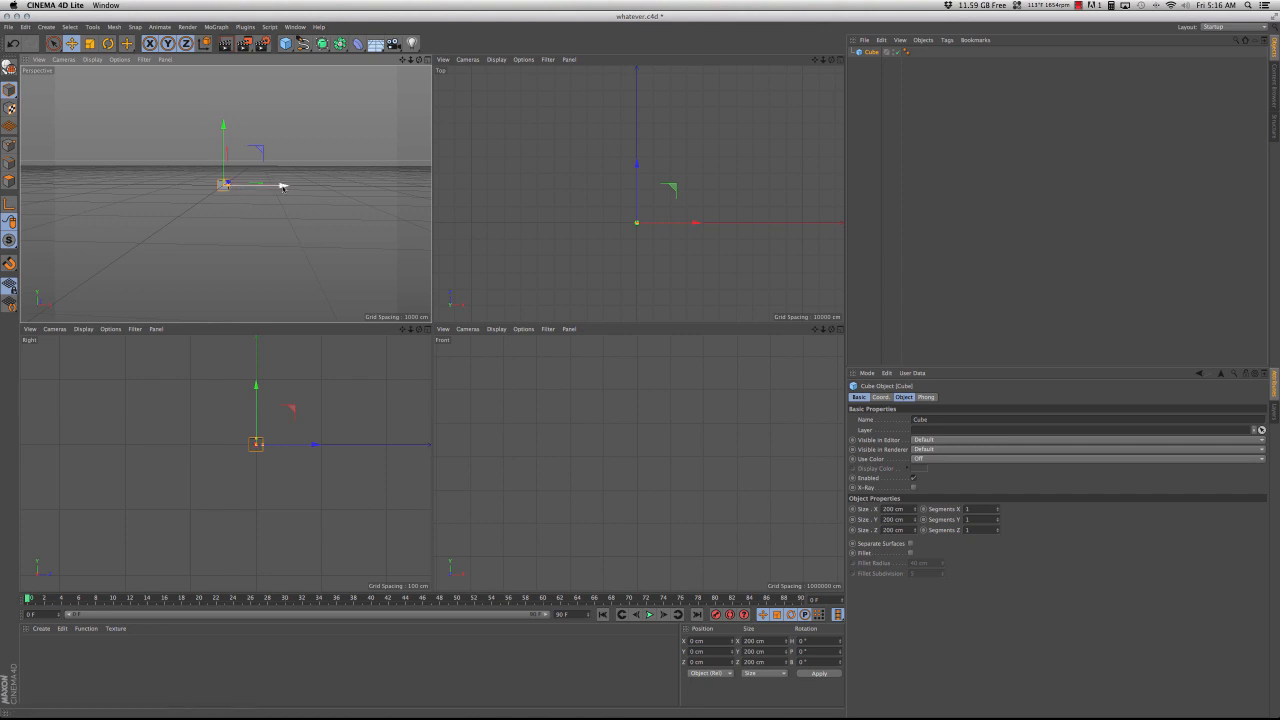
pyautogui.moveTo(282, 186)
pyautogui.mouseDown()
pyautogui.moveTo(380, 187)
pyautogui.moveTo(194, 186)
pyautogui.moveTo(343, 186)
pyautogui.moveTo(268, 187)
pyautogui.mouseUp()
pyautogui.moveTo(222, 148); pyautogui.dragTo(225, 179)
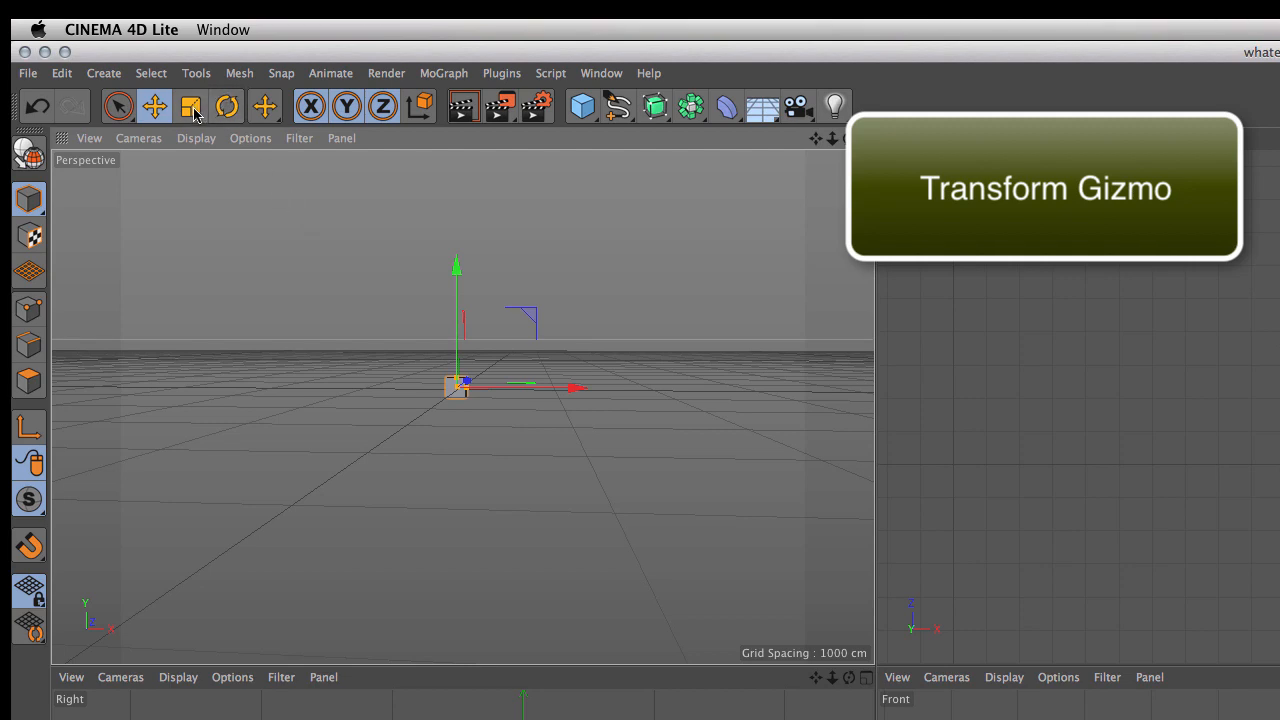
# Step: Scale the cube up uniformly to about 248 cm on every side
pyautogui.click(193, 110)
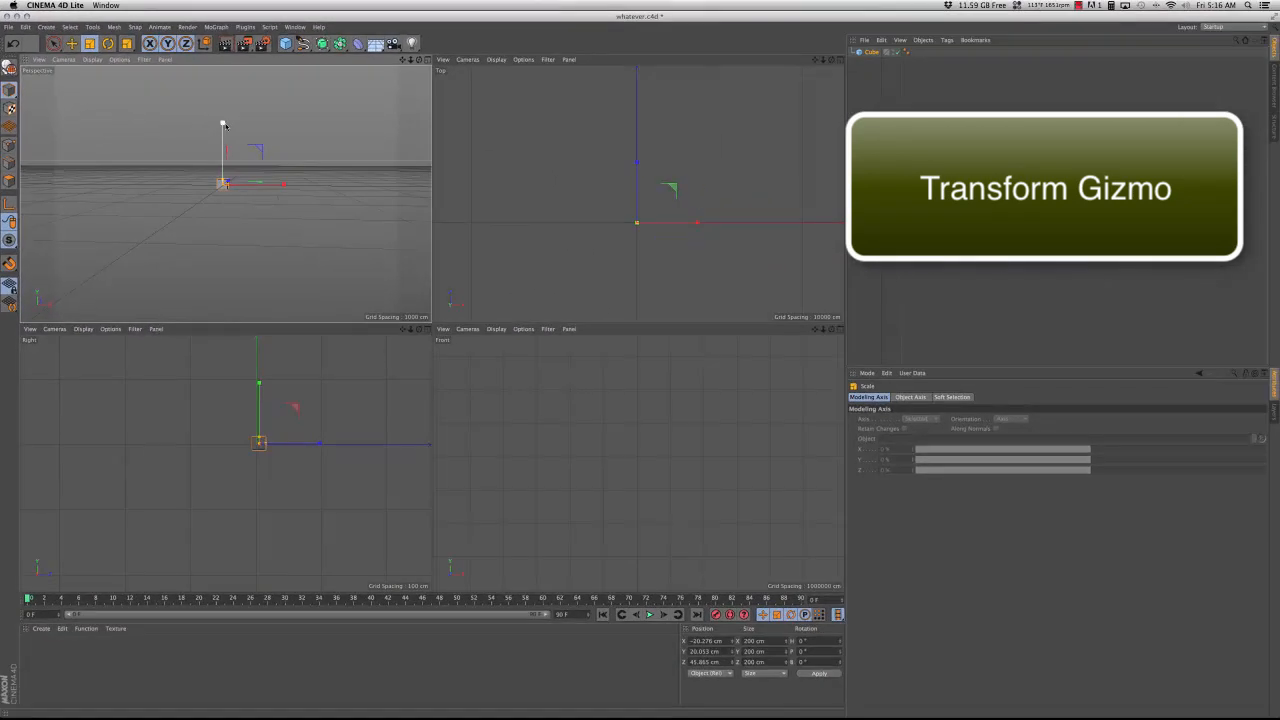
pyautogui.moveTo(223, 125); pyautogui.dragTo(223, 105)
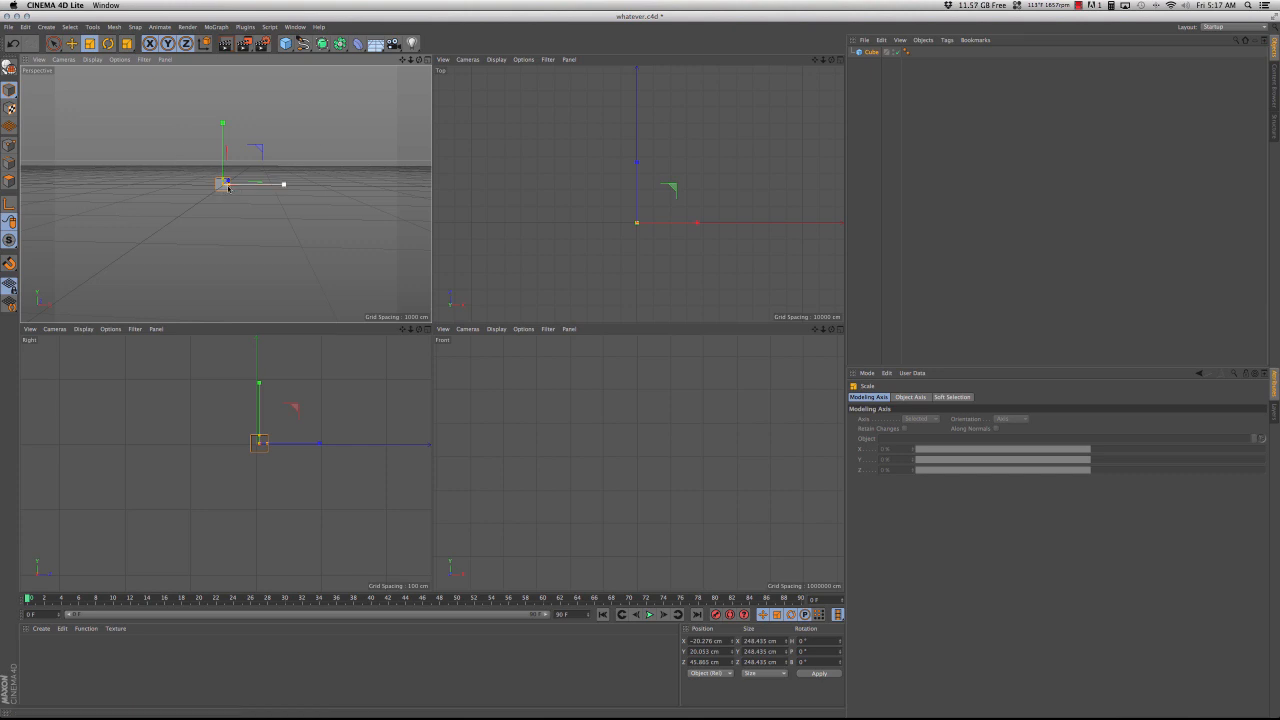
# Step: Switch to Object mode and stretch the cube along its separate axes to about 903 × 410 × 553 cm
pyautogui.click(9, 90)
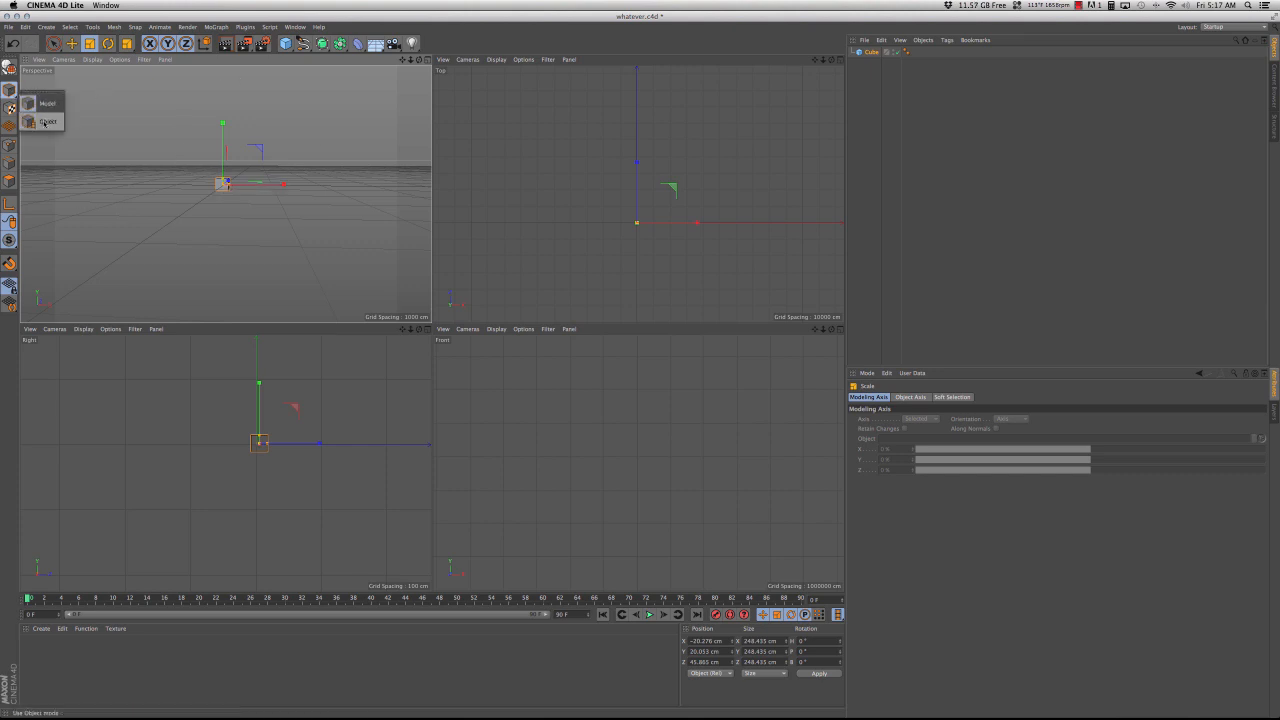
pyautogui.click(44, 104)
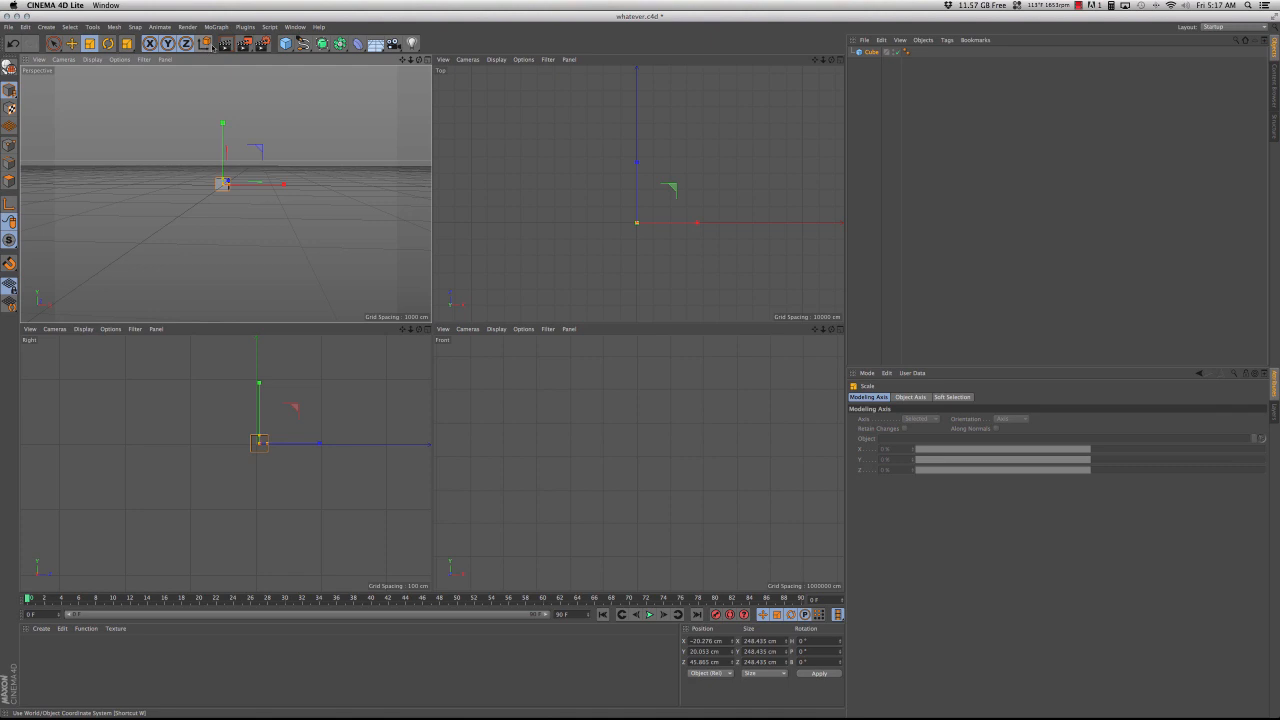
pyautogui.moveTo(222, 121)
pyautogui.mouseDown()
pyautogui.moveTo(222, 90)
pyautogui.moveTo(222, 120)
pyautogui.mouseUp()
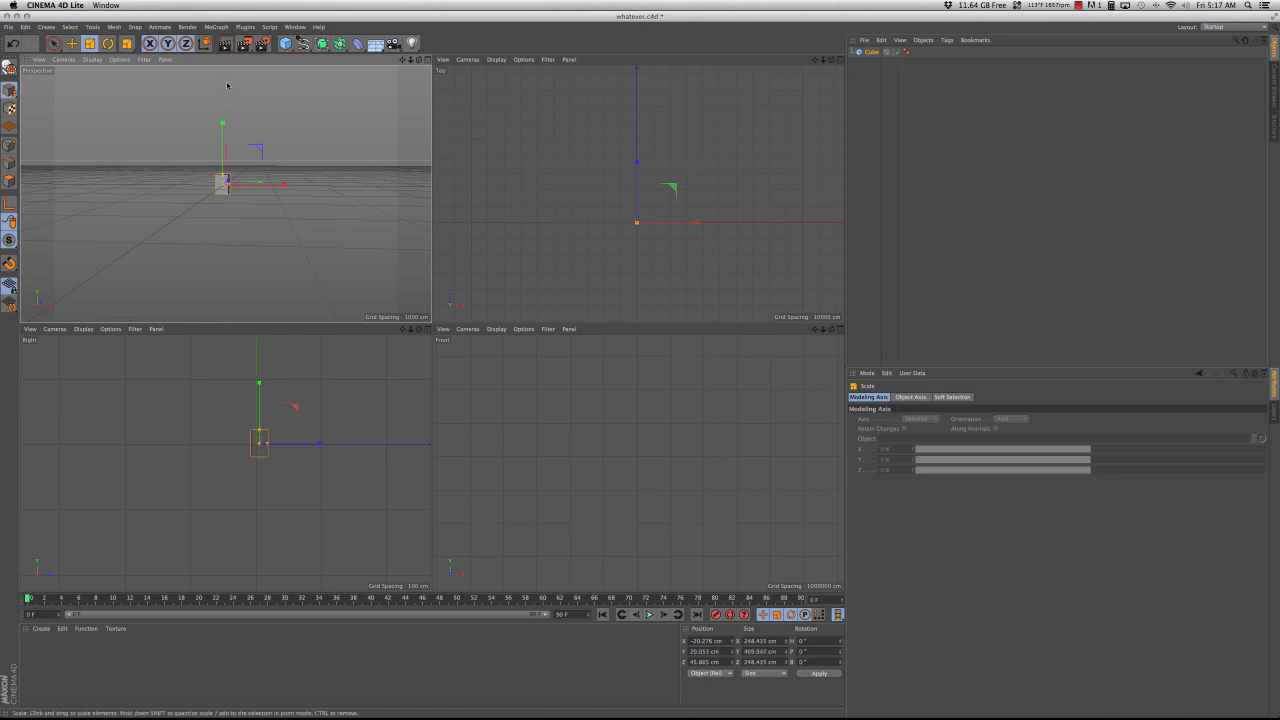
pyautogui.moveTo(283, 186); pyautogui.dragTo(350, 186)
pyautogui.moveTo(319, 443); pyautogui.dragTo(350, 398)
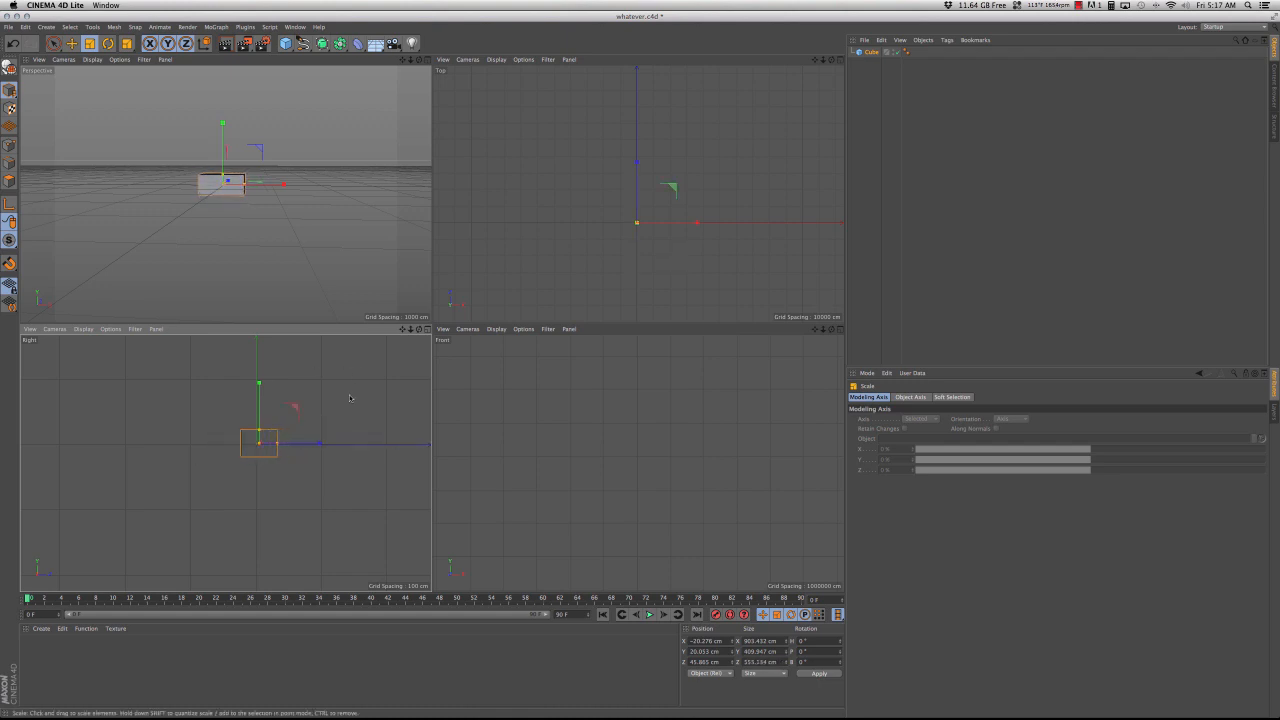
# Step: Zoom and pan the Right view around the cube, and maximize the Front view to search for it there
pyautogui.scroll(-5, 323, 402)
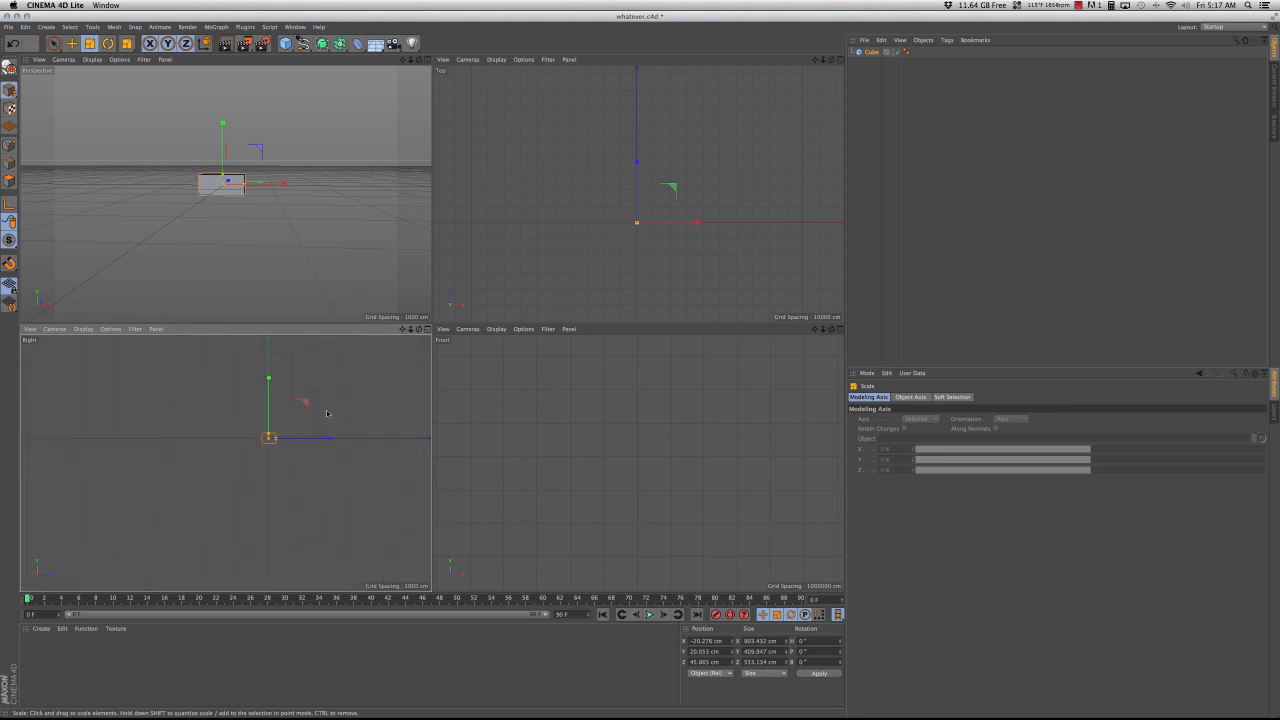
pyautogui.keyDown('alt'); pyautogui.moveTo(326, 413); pyautogui.dragTo(288, 455, button='middle'); pyautogui.keyUp('alt')
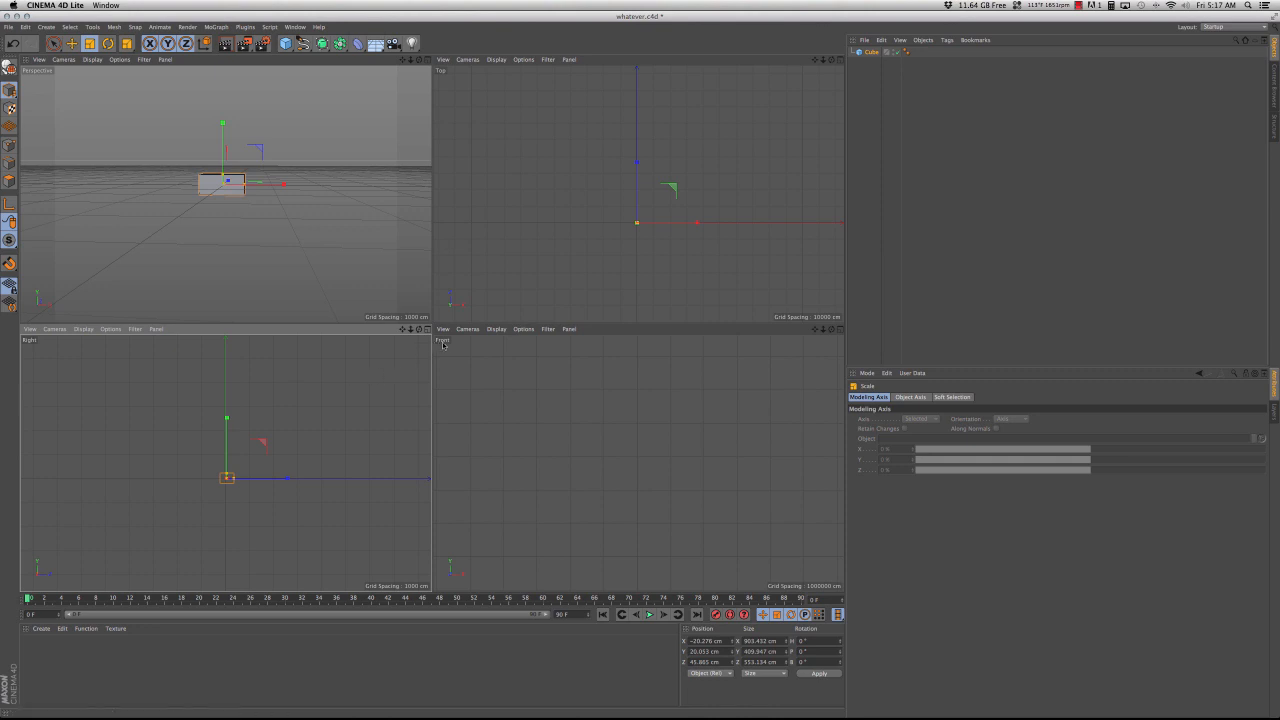
pyautogui.keyDown('alt'); pyautogui.moveTo(640, 416); pyautogui.dragTo(632, 427, button='middle'); pyautogui.keyUp('alt')
pyautogui.middleClick(636, 397)
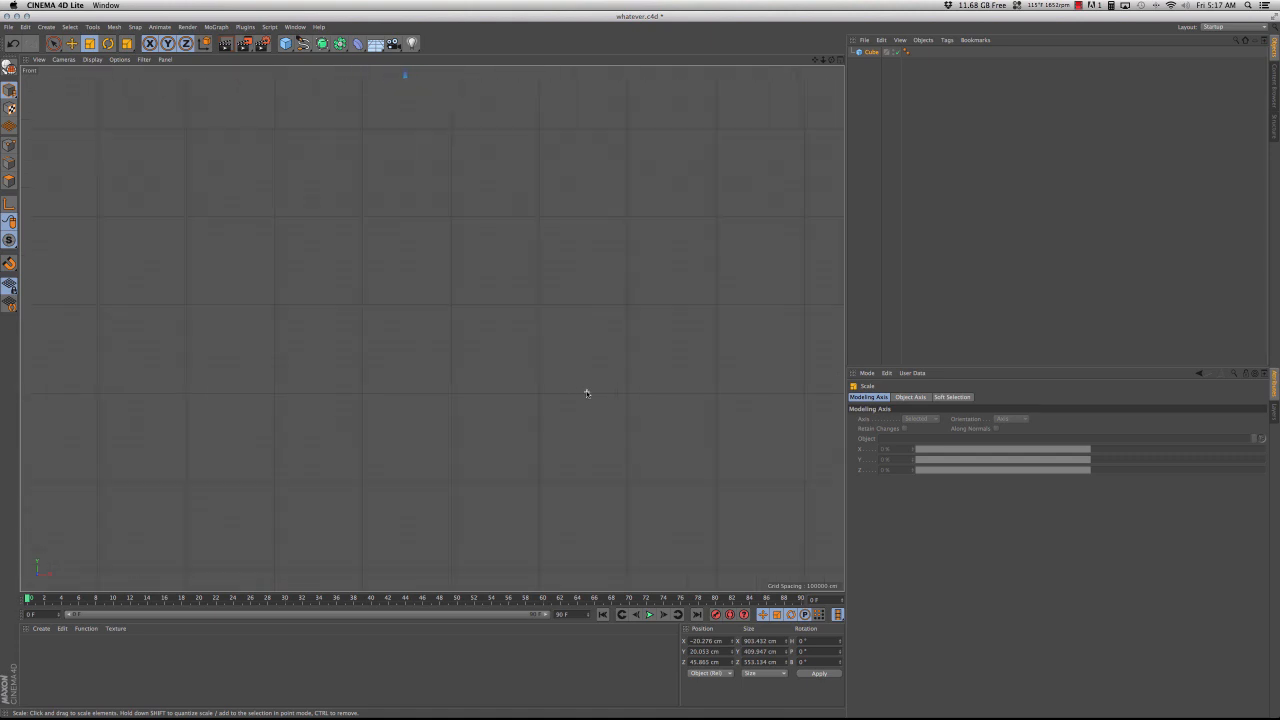
pyautogui.scroll(-3, 587, 393)
pyautogui.moveTo(548, 376); pyautogui.dragTo(369, 249, button='middle')
# Step: Reframe the cube in the maximized Front view by switching its camera to Left and back to Front, and restore the four-view layout
pyautogui.click(61, 60)
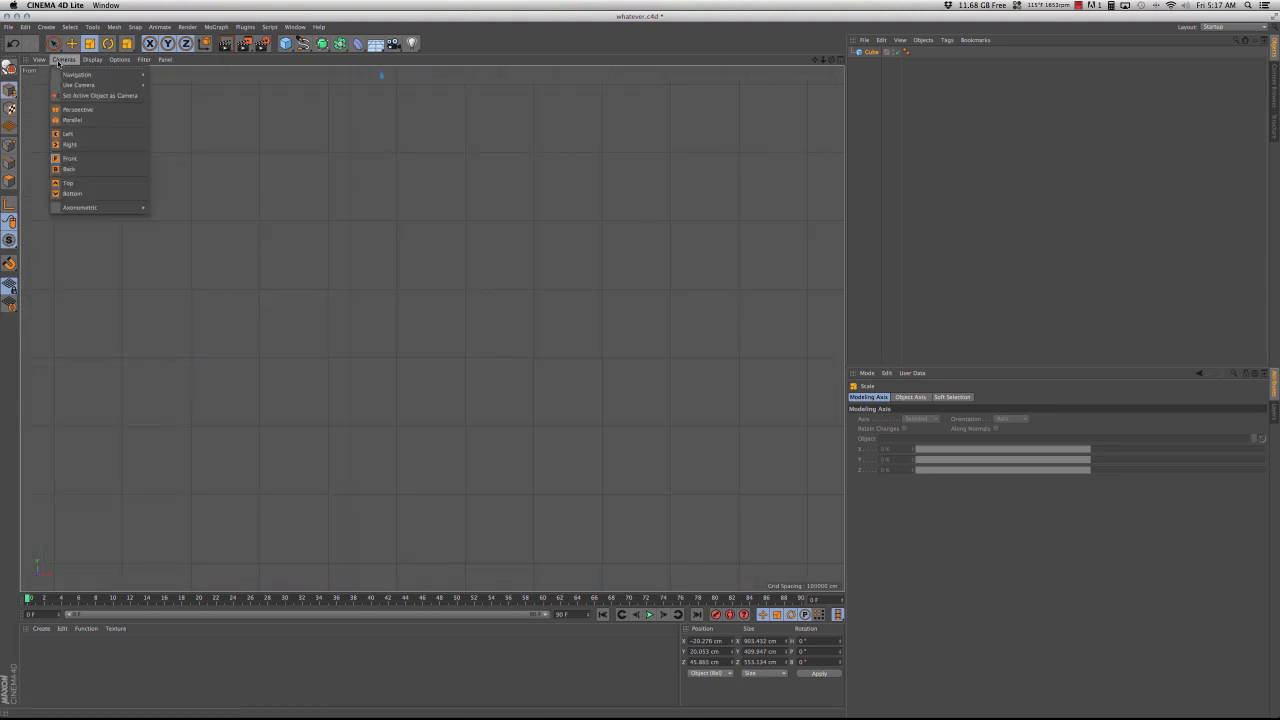
pyautogui.moveTo(77, 76)
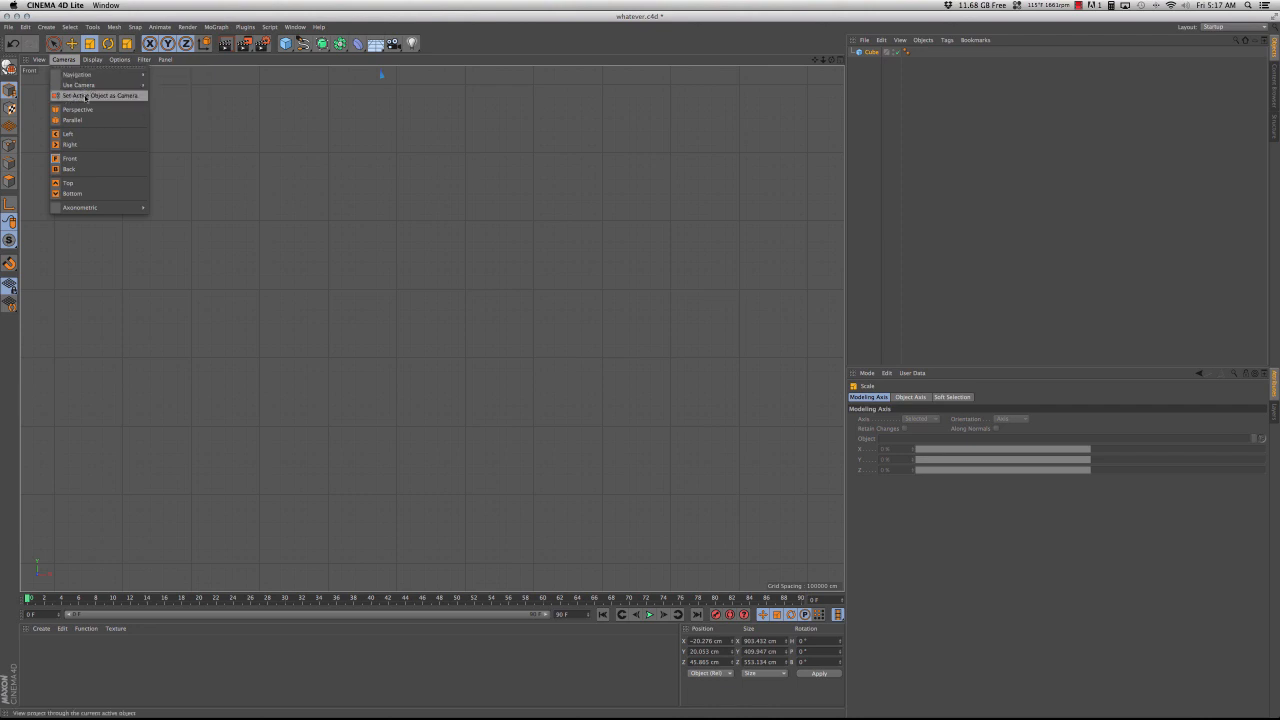
pyautogui.click(99, 161)
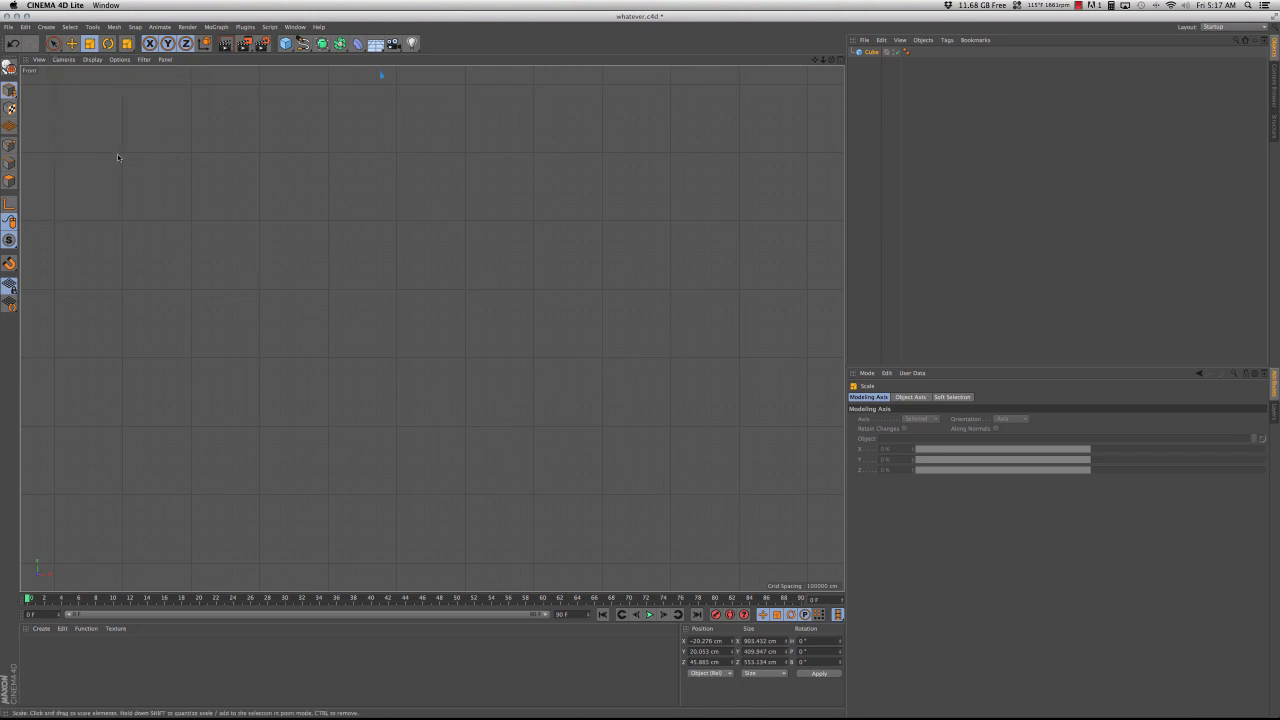
pyautogui.click(43, 61)
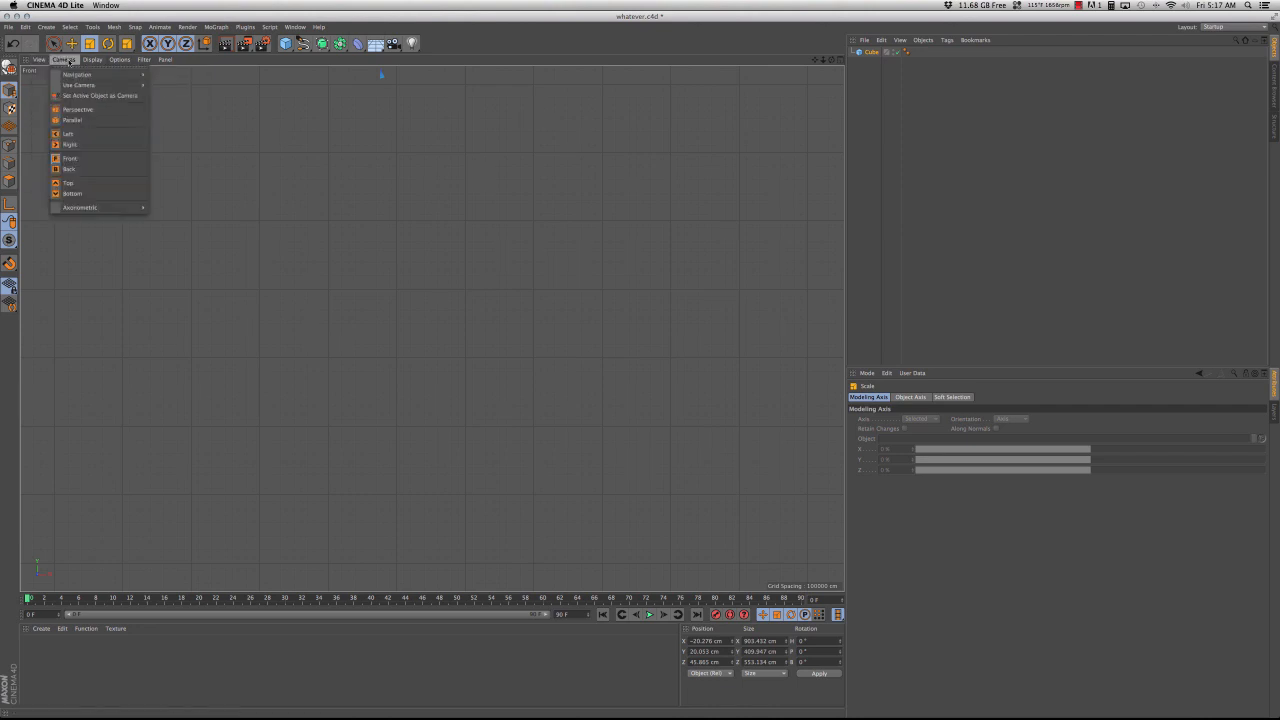
pyautogui.click(109, 136)
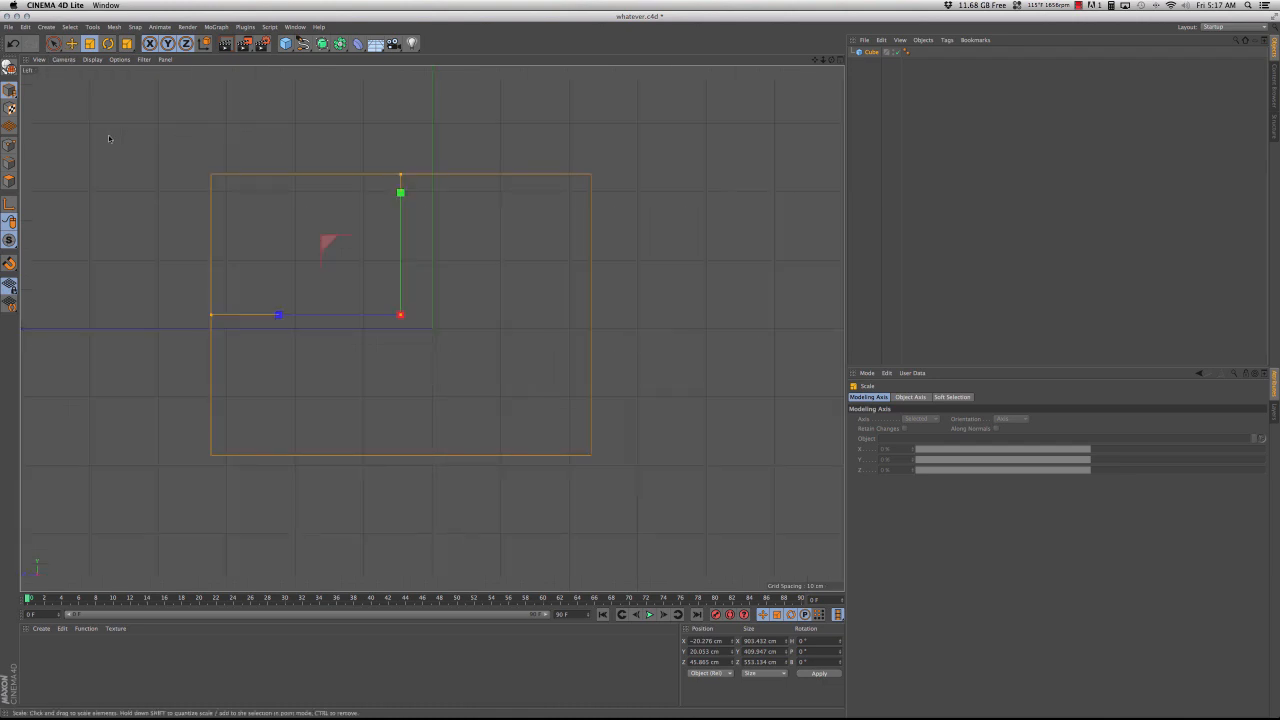
pyautogui.click(64, 59)
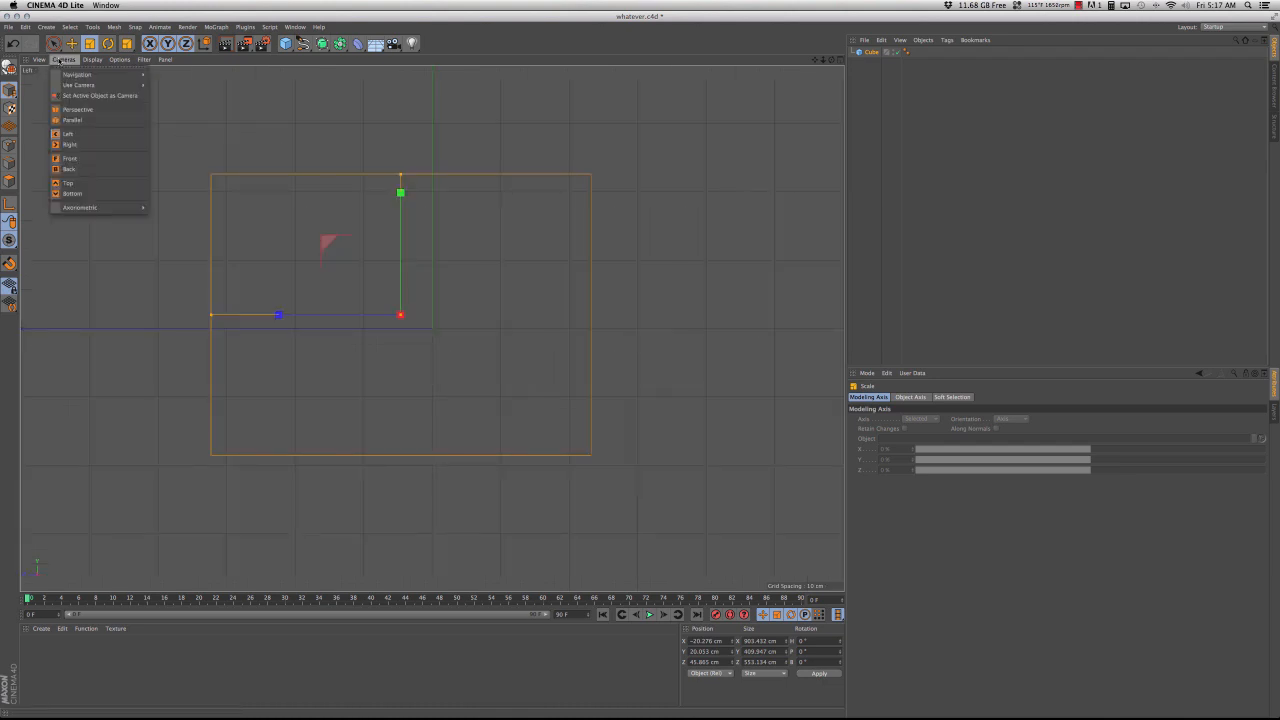
pyautogui.click(100, 158)
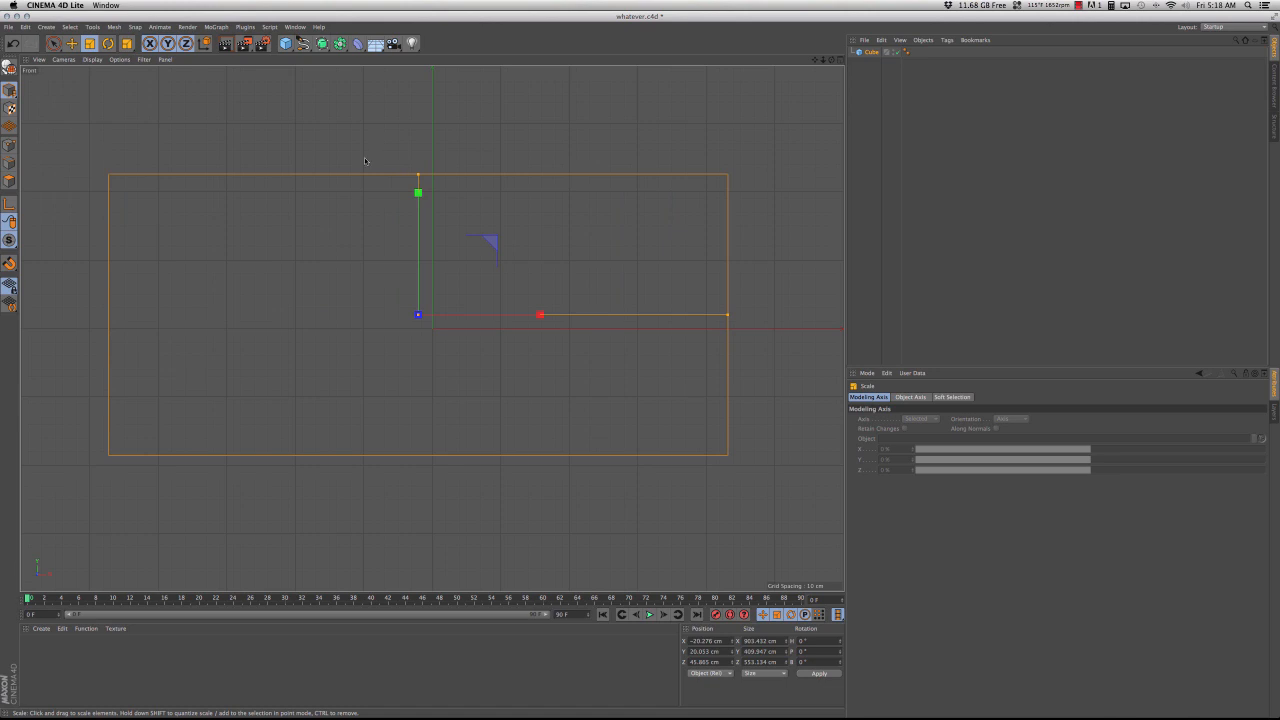
pyautogui.scroll(-5, 387, 272)
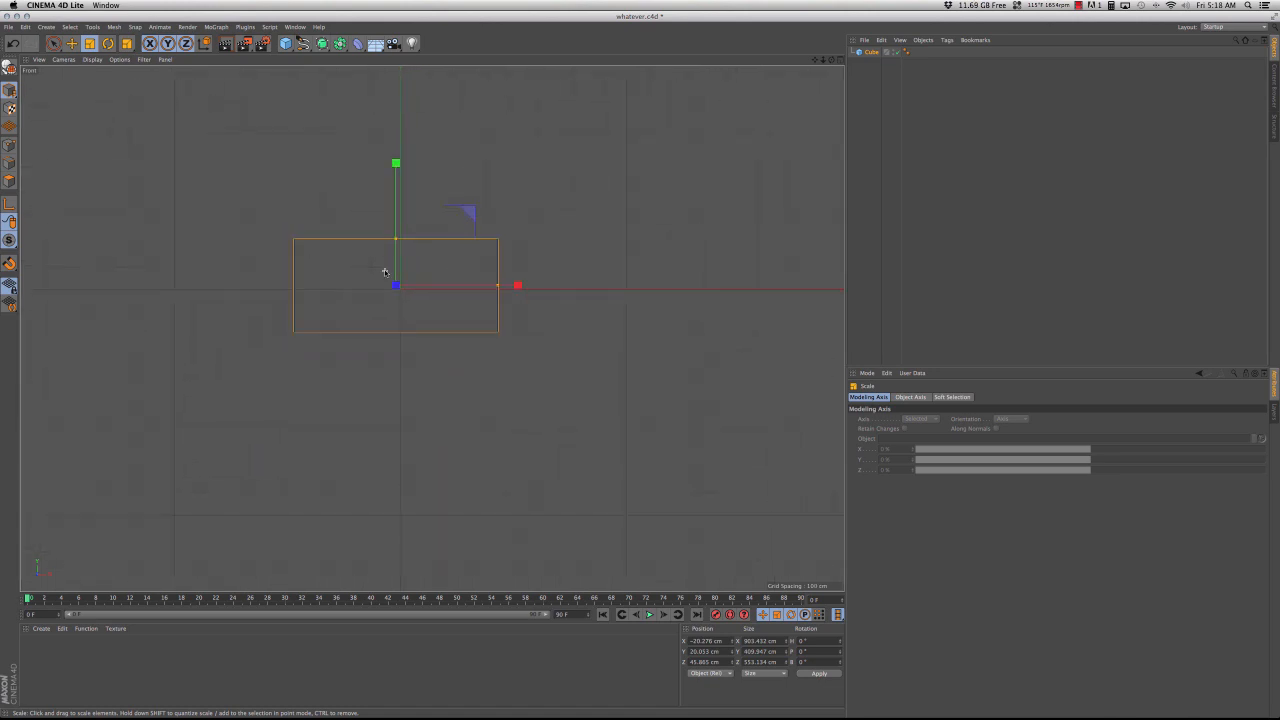
pyautogui.middleClick(329, 157)
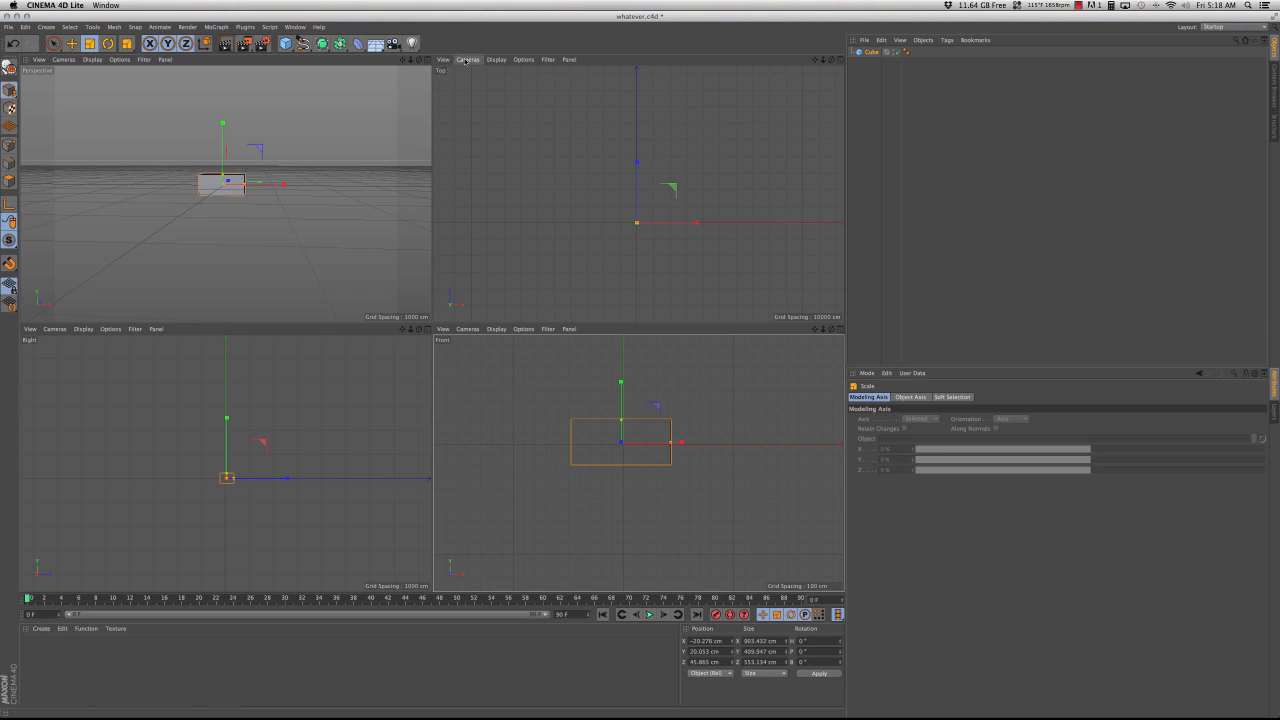
pyautogui.click(497, 60)
pyautogui.moveTo(469, 62)
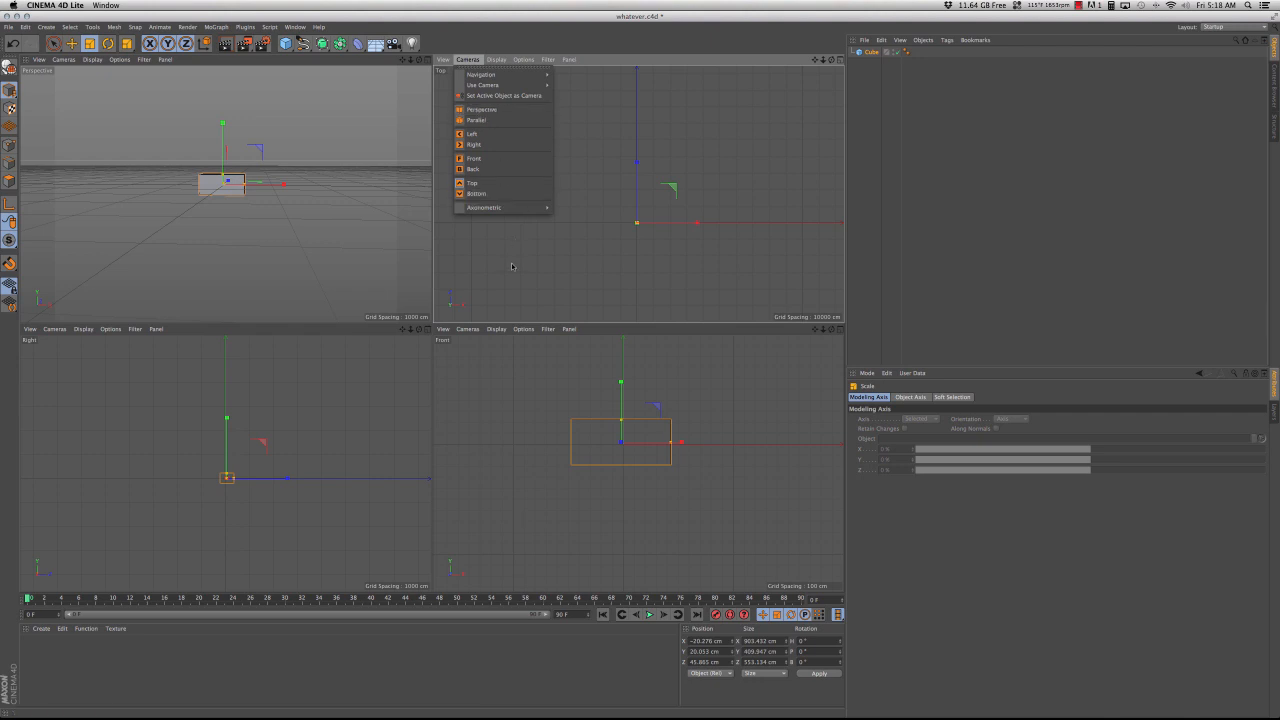
pyautogui.moveTo(518, 87)
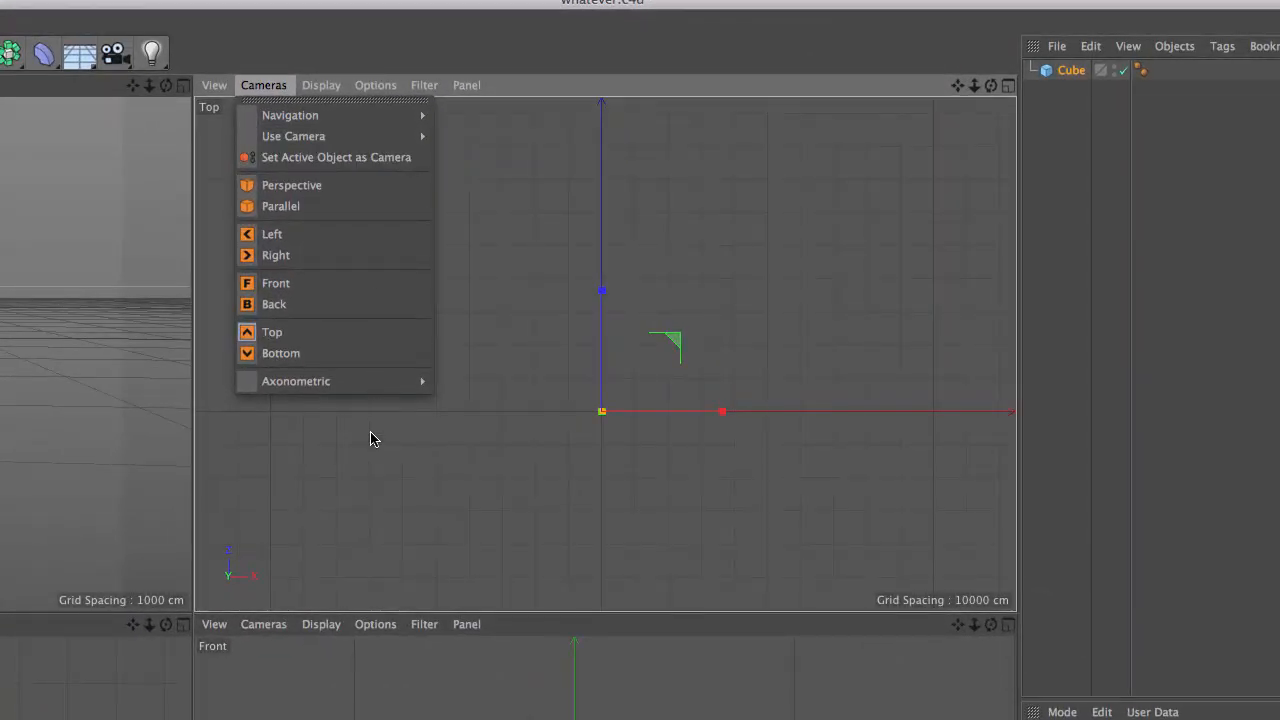
pyautogui.moveTo(377, 140)
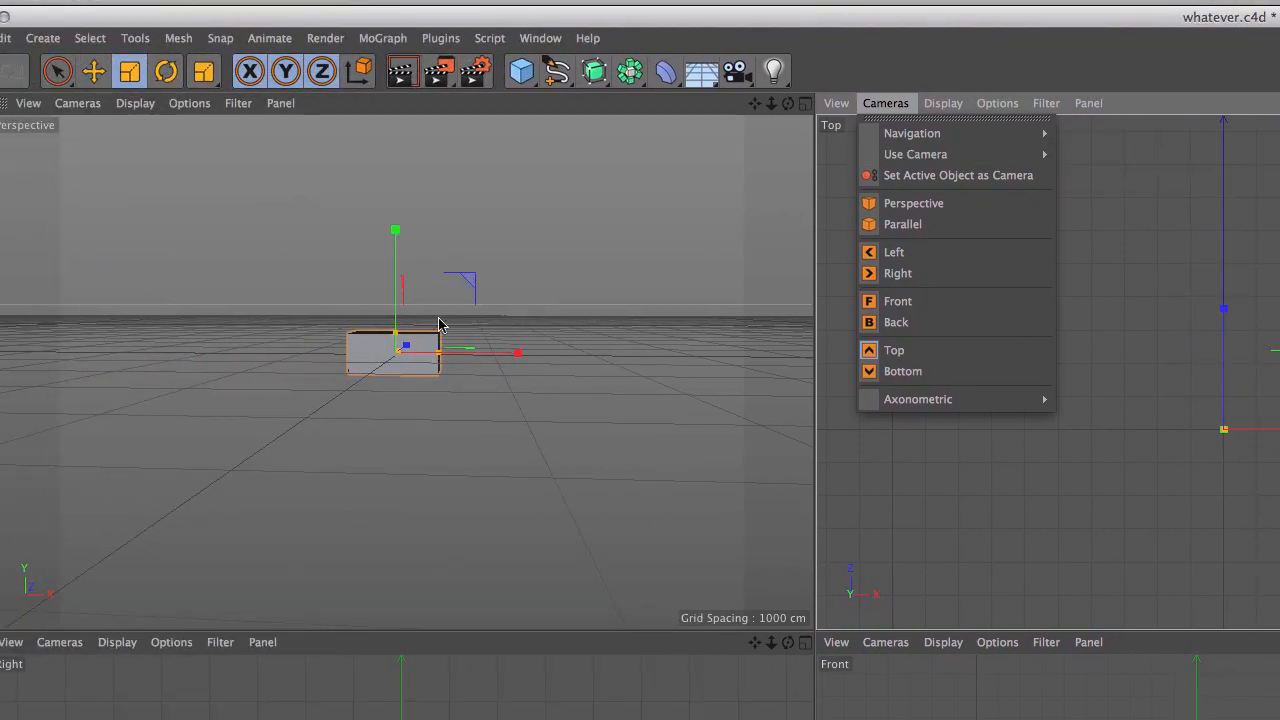
pyautogui.click(942, 485)
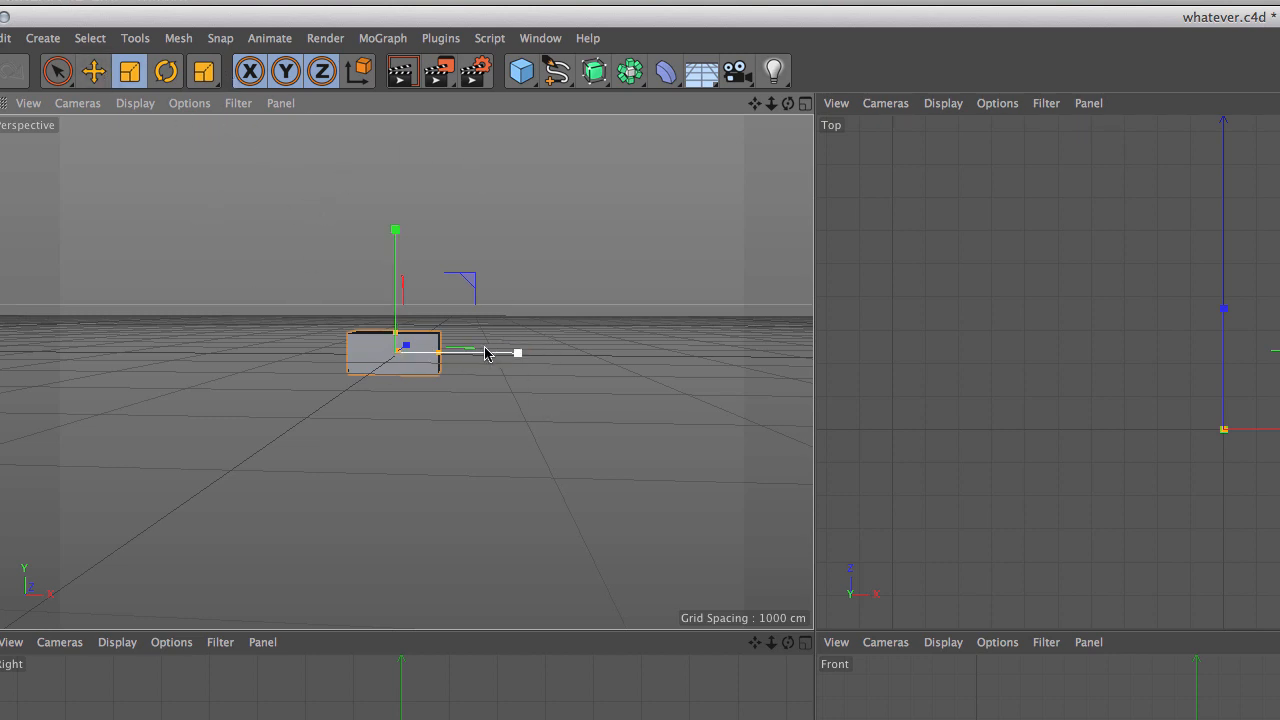
# Step: Widen the cube along X to about 1117 cm and rotate it slightly using the rotation bands in the Perspective view
pyautogui.moveTo(518, 353)
pyautogui.mouseDown()
pyautogui.moveTo(591, 358)
pyautogui.moveTo(471, 356)
pyautogui.moveTo(623, 358)
pyautogui.moveTo(526, 364)
pyautogui.moveTo(540, 362)
pyautogui.mouseUp()
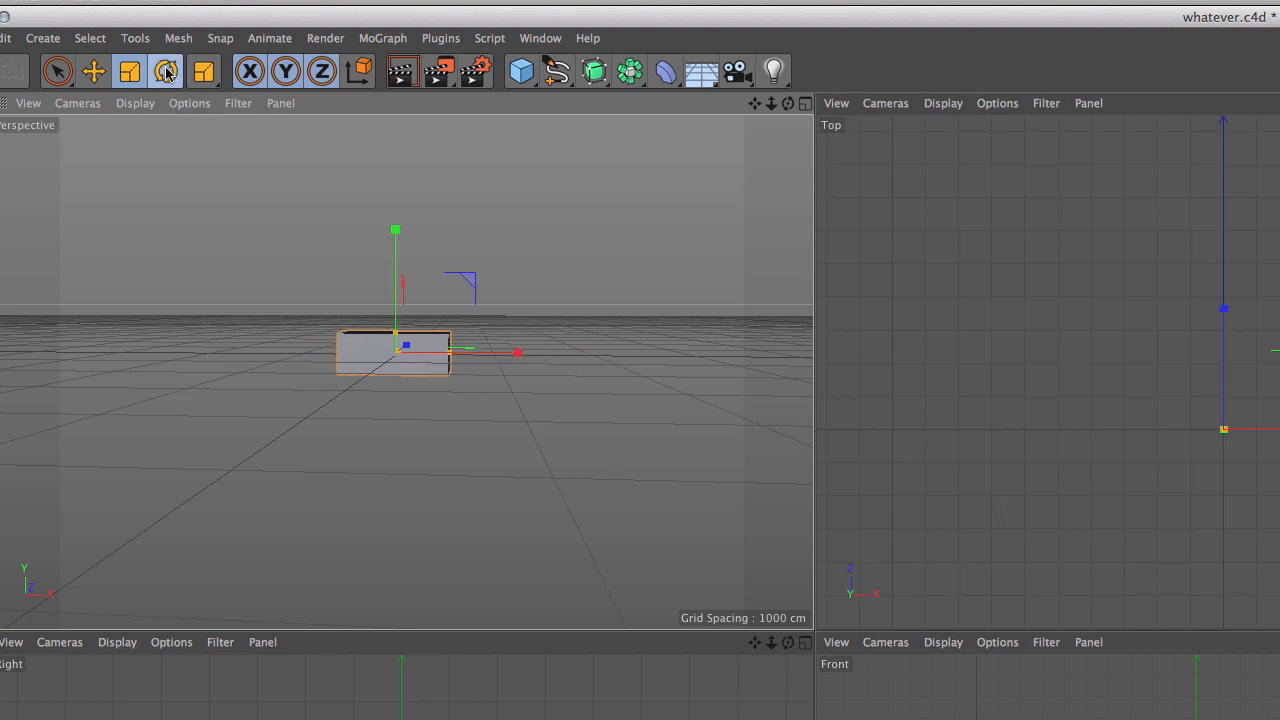
pyautogui.click(166, 71)
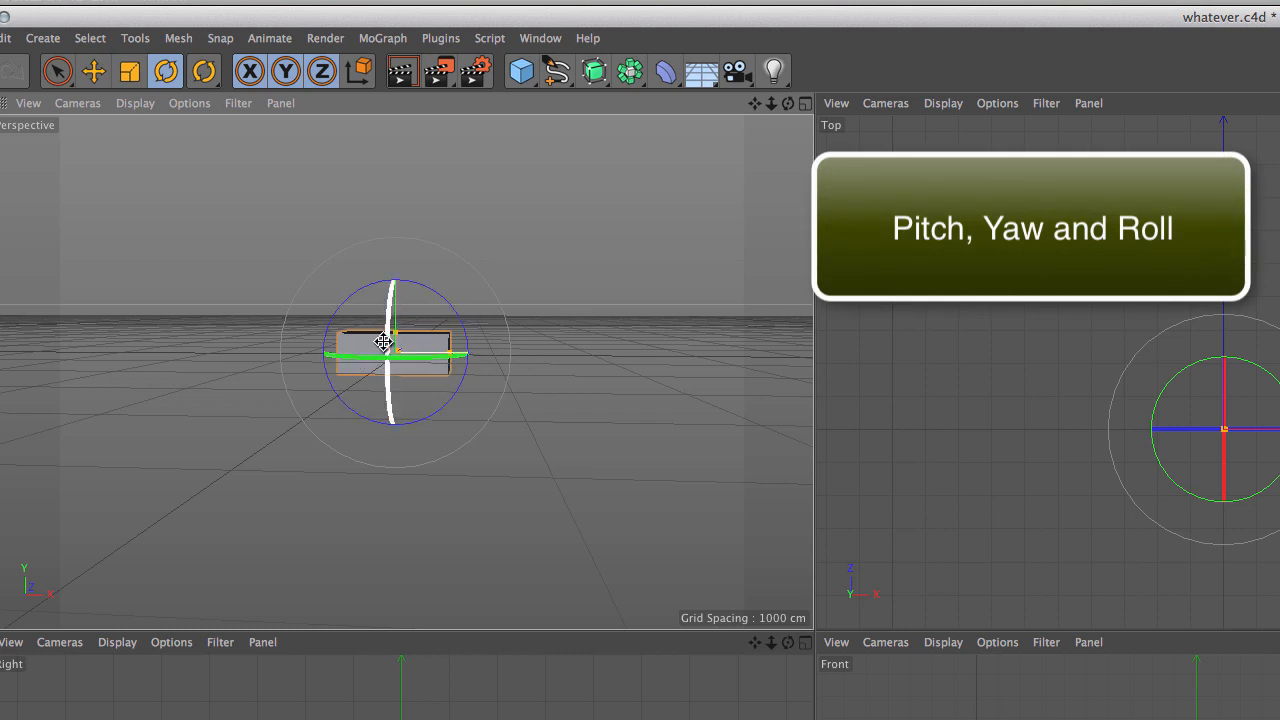
pyautogui.moveTo(386, 337); pyautogui.dragTo(426, 360)
pyautogui.moveTo(451, 314)
pyautogui.mouseDown()
pyautogui.moveTo(435, 278)
pyautogui.moveTo(453, 286)
pyautogui.moveTo(451, 318)
pyautogui.mouseUp()
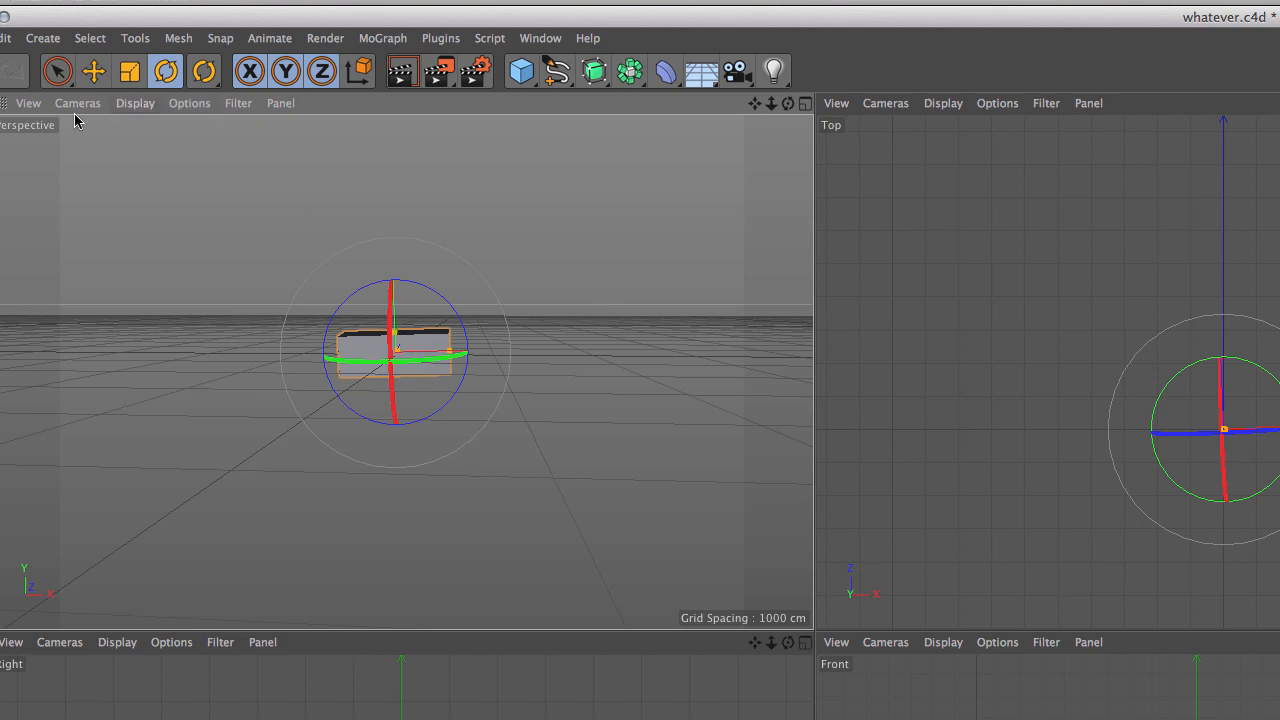
# Step: Delete the transformed cube and add a new default cube in its place
pyautogui.click(95, 72)
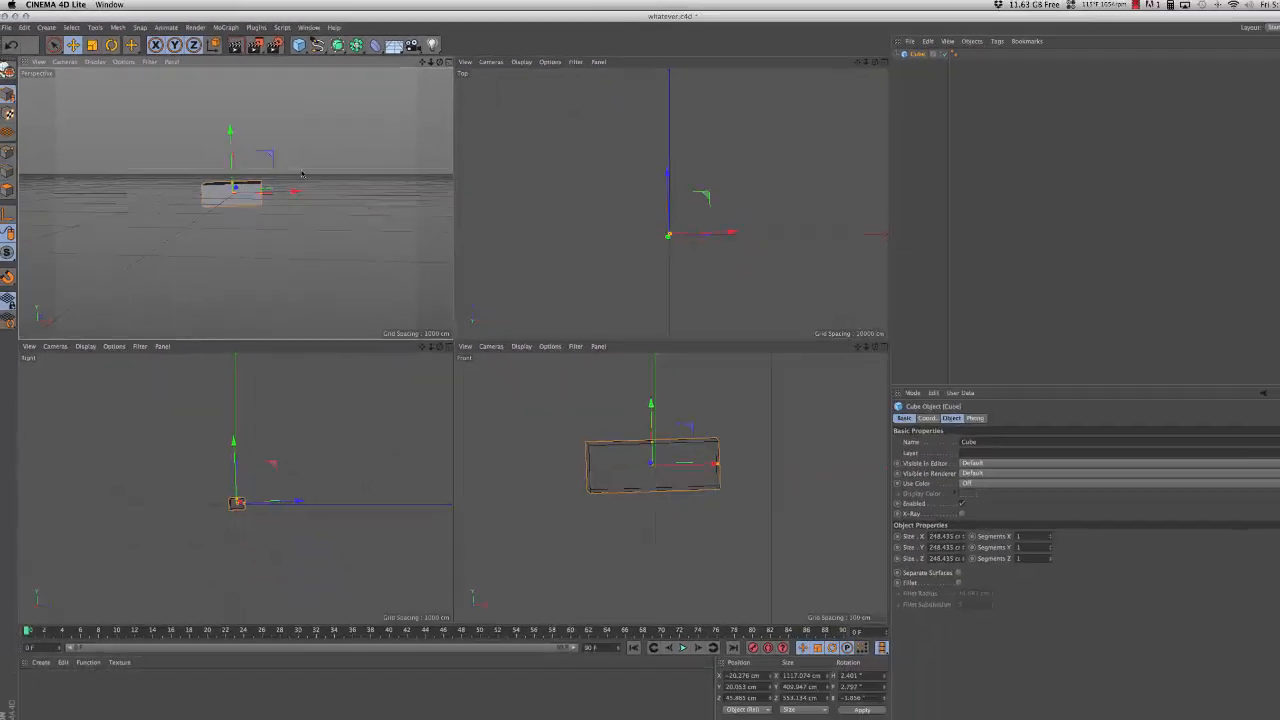
pyautogui.press('Delete')
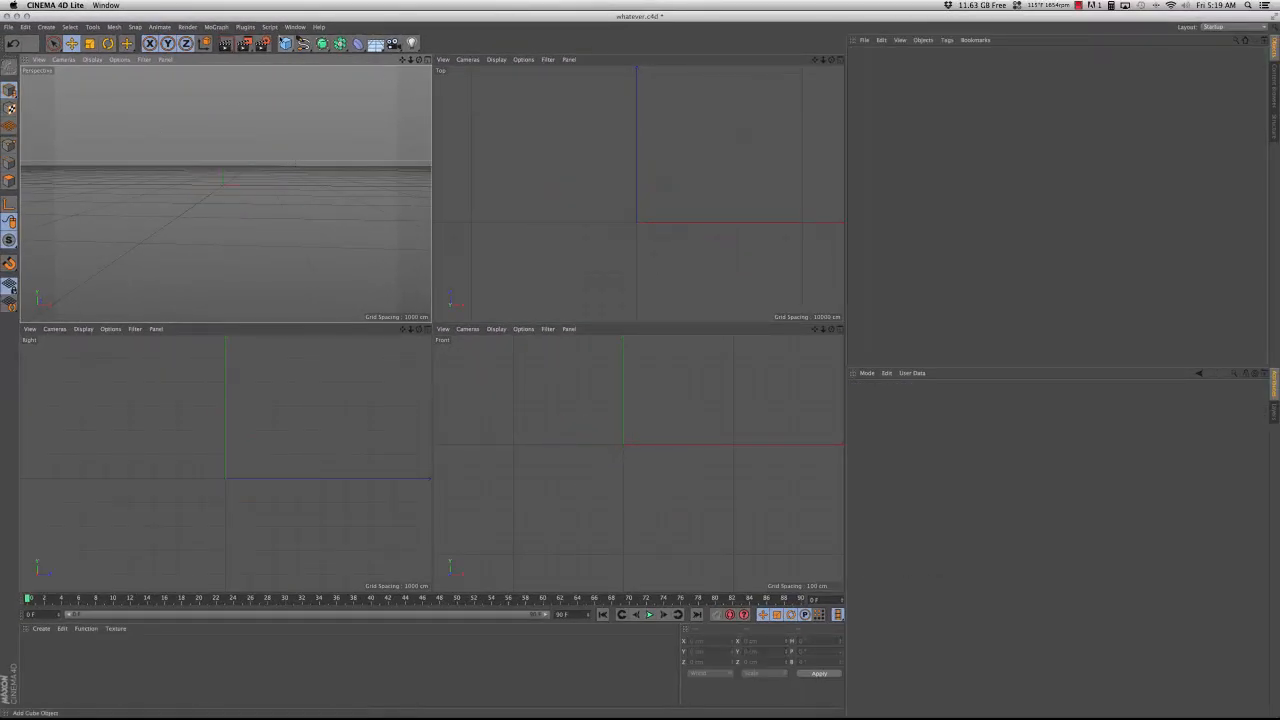
pyautogui.click(285, 43)
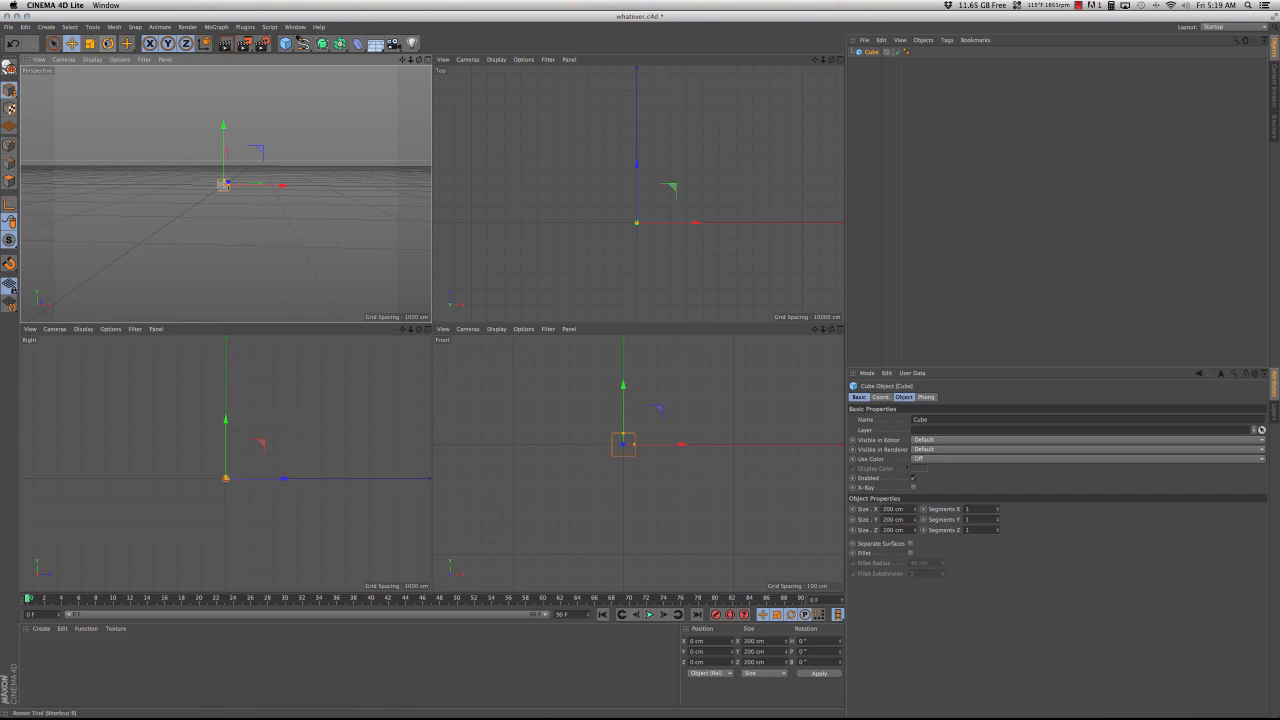
# Step: Scale the cube into a thin upright slab, about 42 cm deep along Z and about 1186 cm tall along Y
pyautogui.press('t')
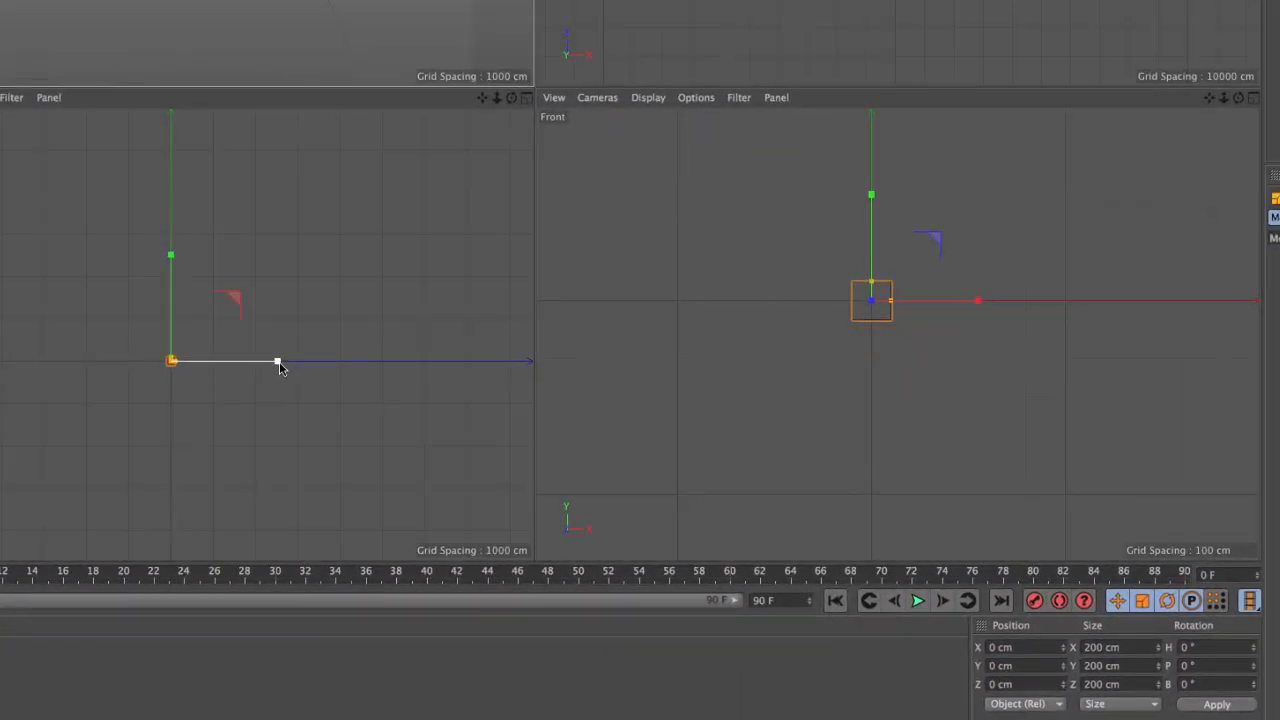
pyautogui.moveTo(285, 428); pyautogui.dragTo(263, 432)
pyautogui.moveTo(251, 366)
pyautogui.mouseDown()
pyautogui.moveTo(210, 366)
pyautogui.moveTo(310, 367)
pyautogui.moveTo(257, 366)
pyautogui.mouseUp()
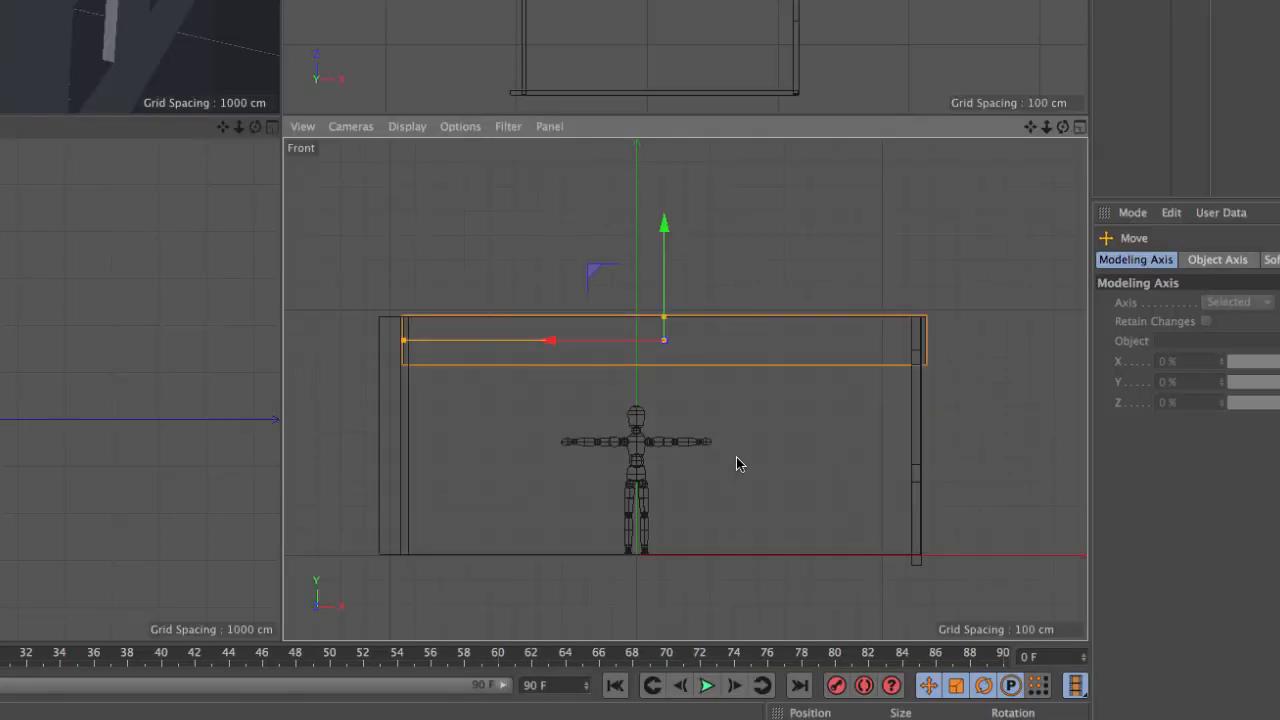
pyautogui.click(667, 359)
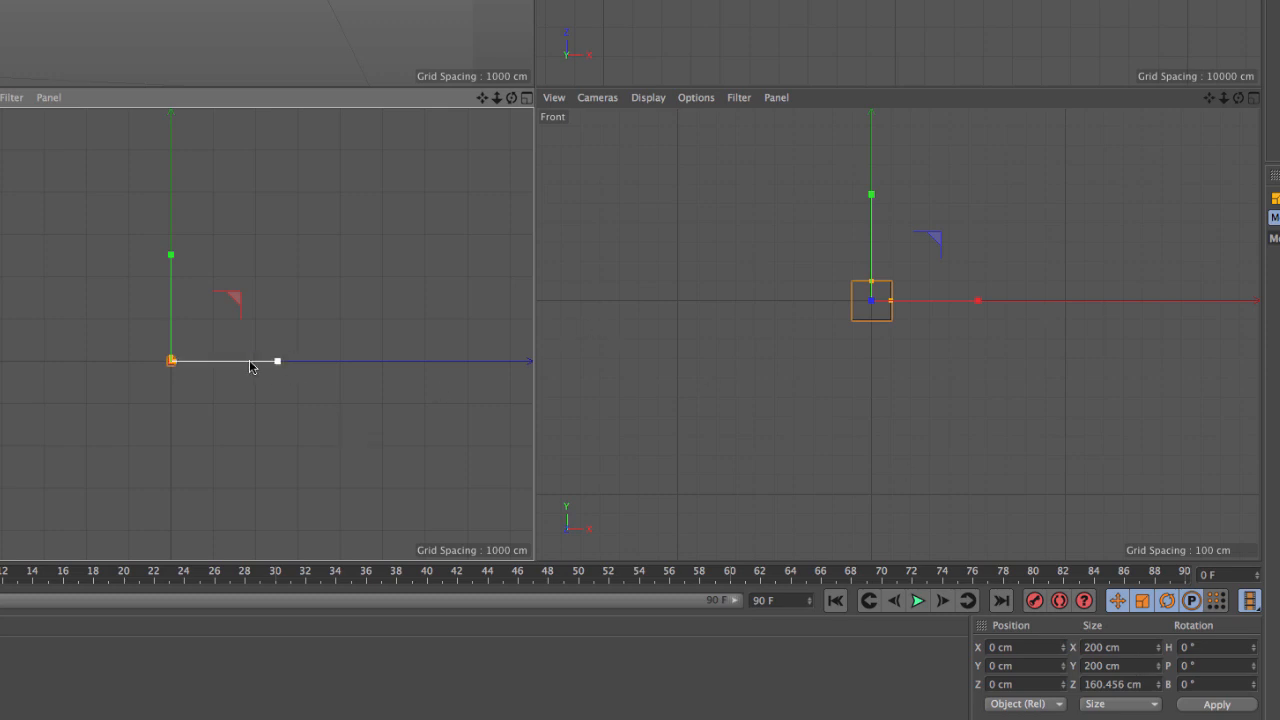
pyautogui.moveTo(279, 364); pyautogui.dragTo(199, 362)
pyautogui.moveTo(171, 258); pyautogui.dragTo(171, 236)
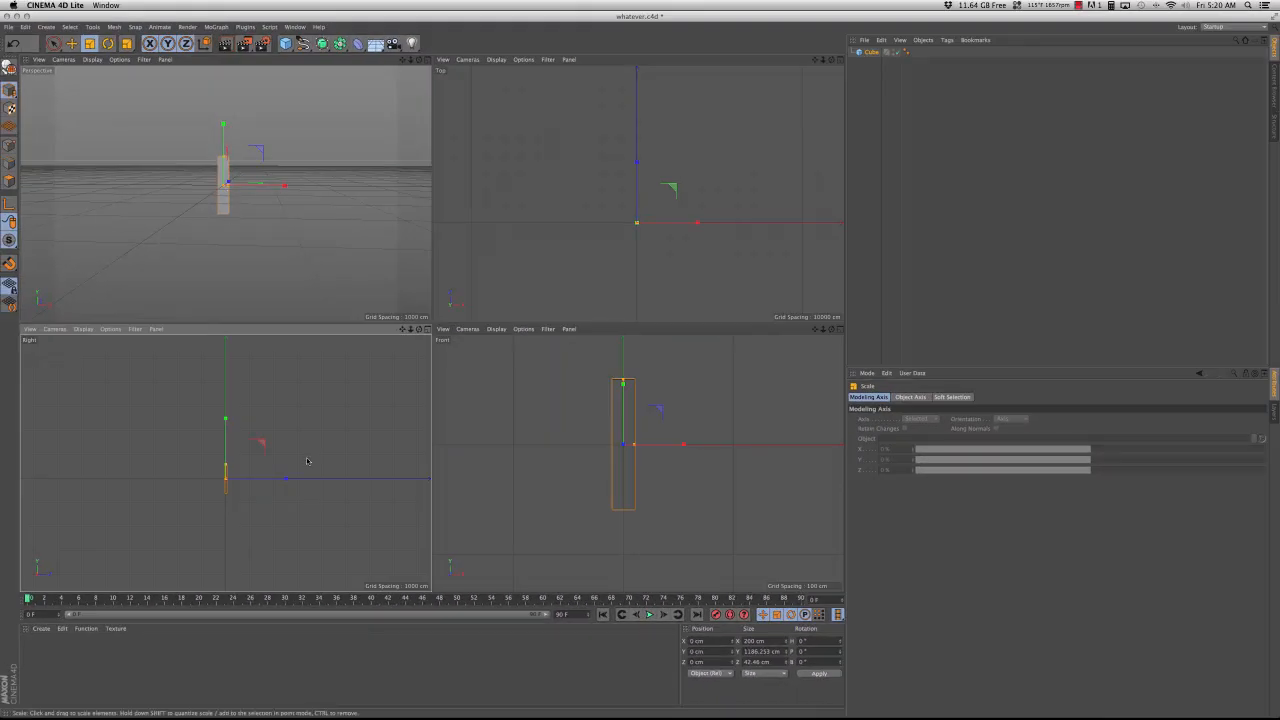
# Step: Widen the slab to about 2048 cm along X and raise it to about 600 cm in Y so it stands on the ground line
pyautogui.moveTo(285, 185); pyautogui.dragTo(838, 187)
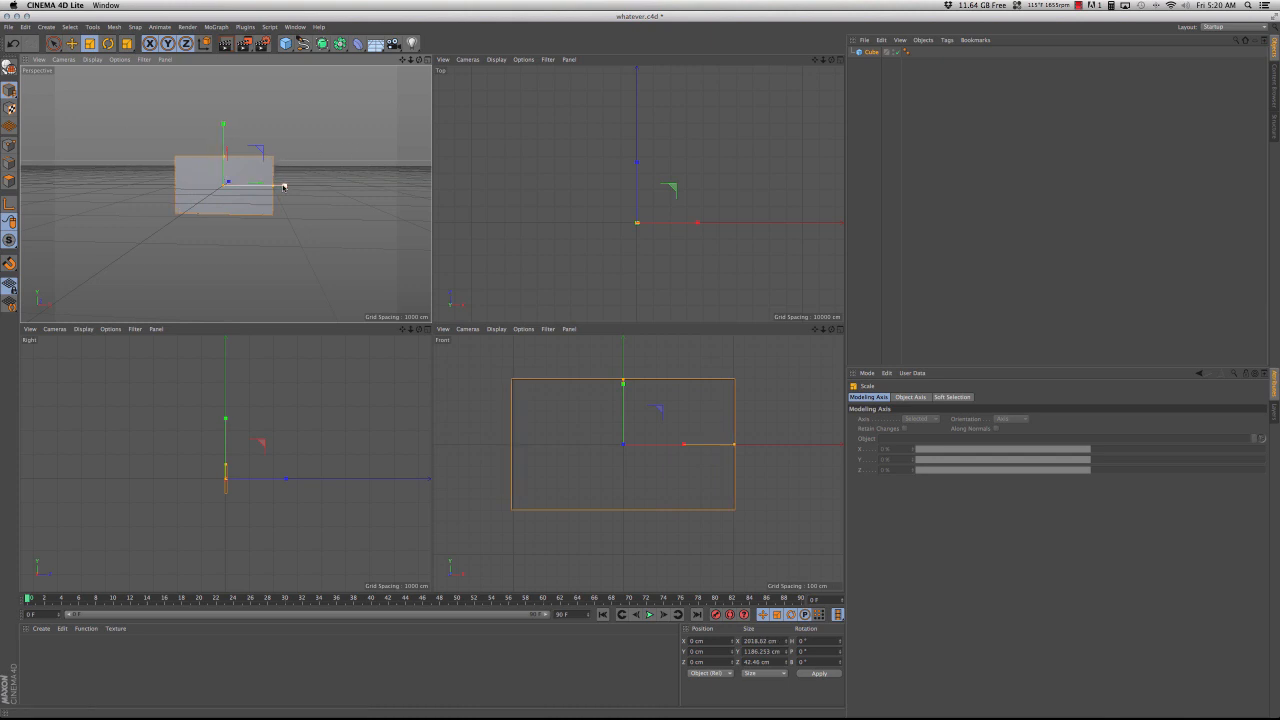
pyautogui.moveTo(283, 186); pyautogui.dragTo(277, 186)
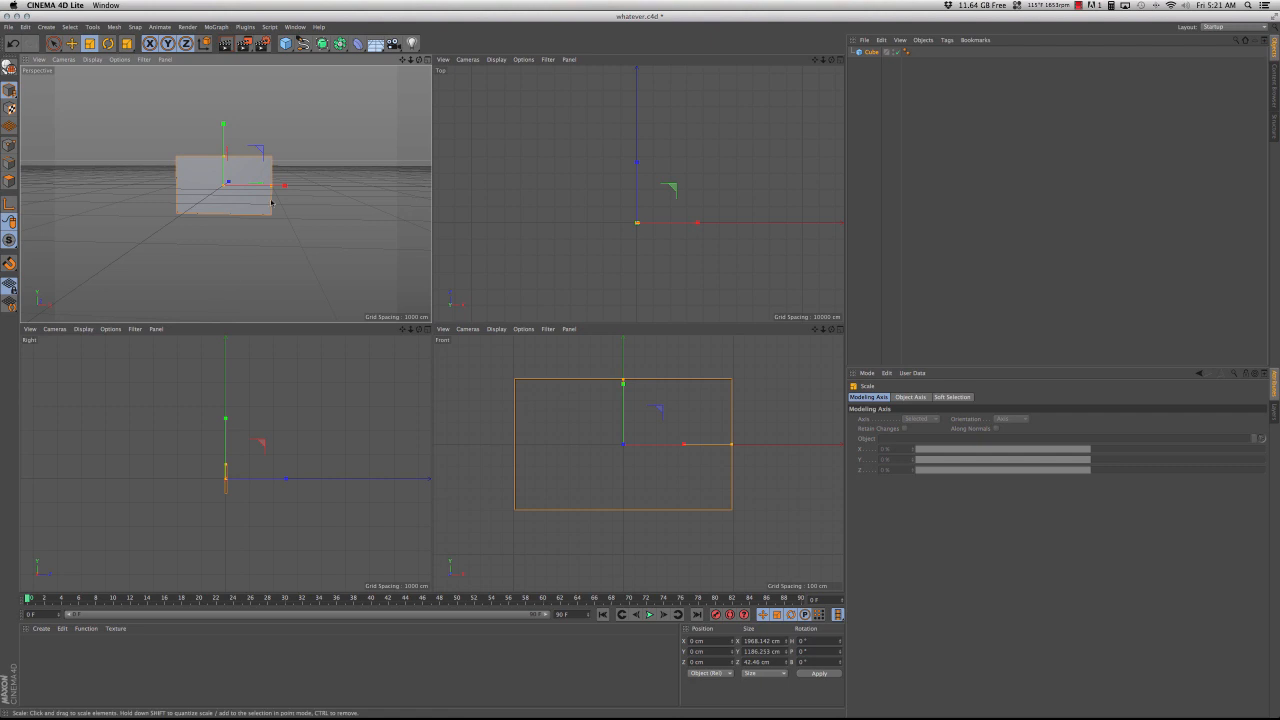
pyautogui.moveTo(285, 183); pyautogui.dragTo(287, 186)
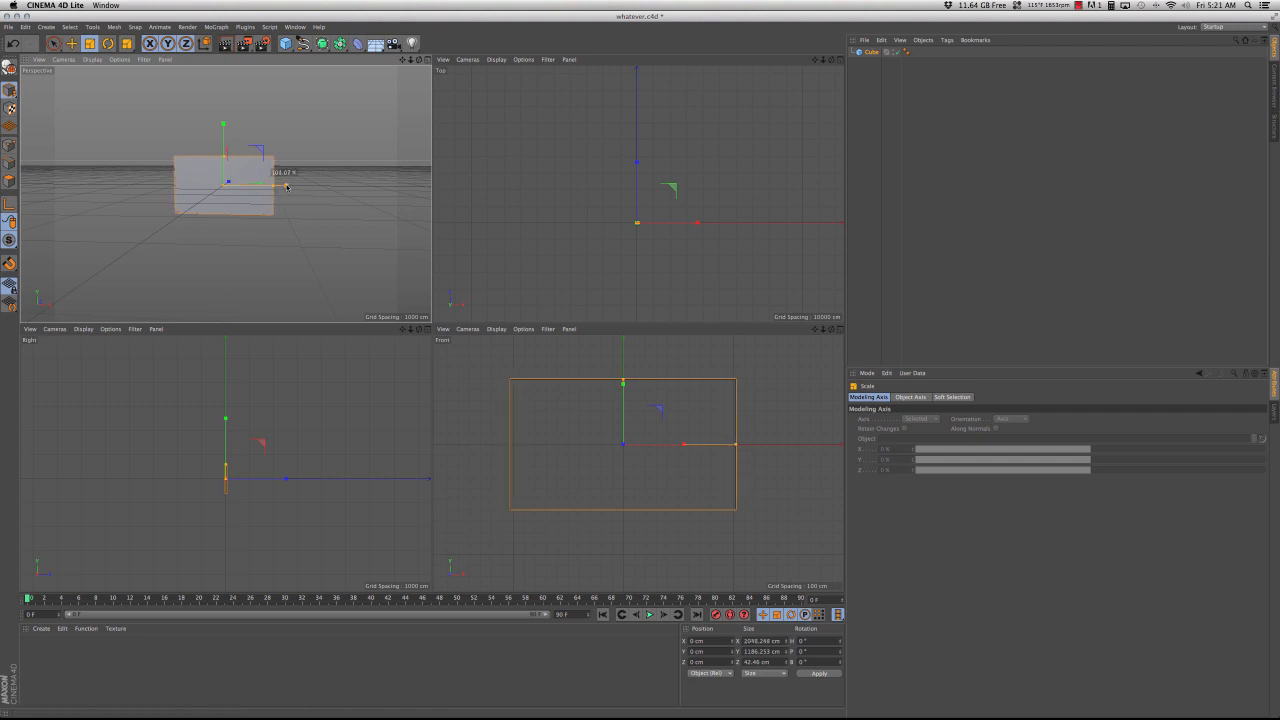
pyautogui.click(71, 43)
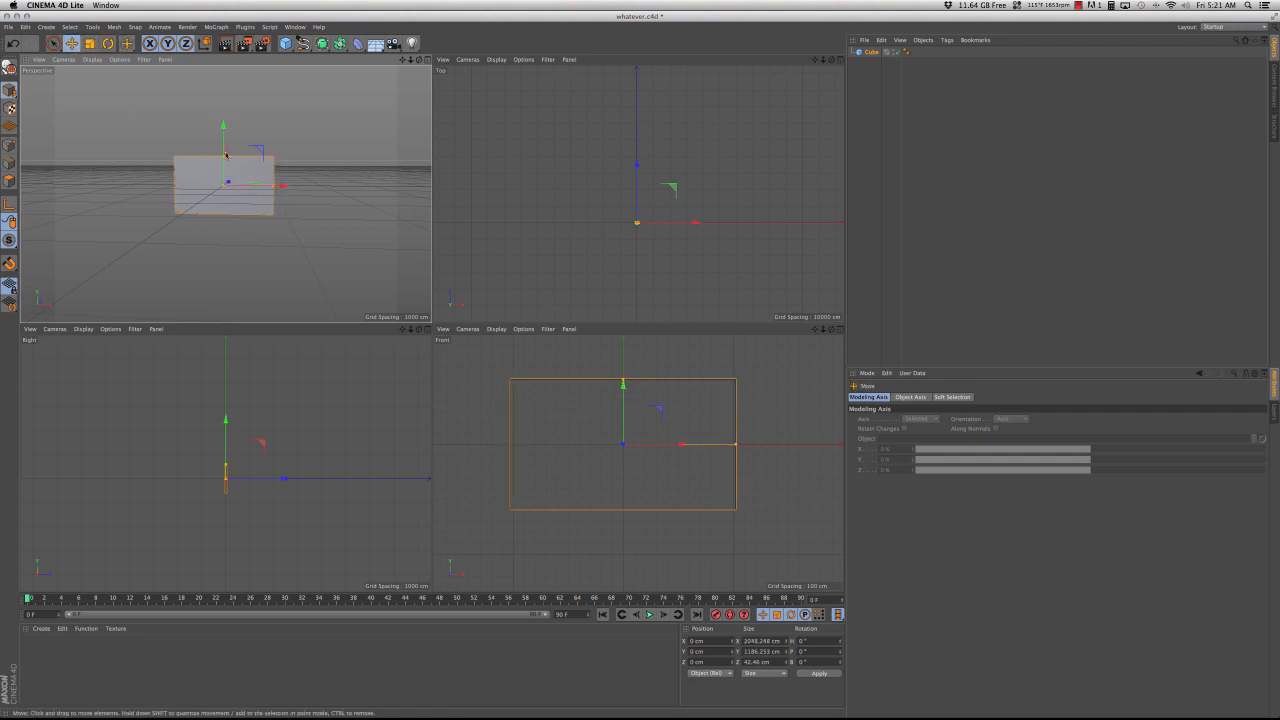
pyautogui.moveTo(224, 139); pyautogui.dragTo(225, 110)
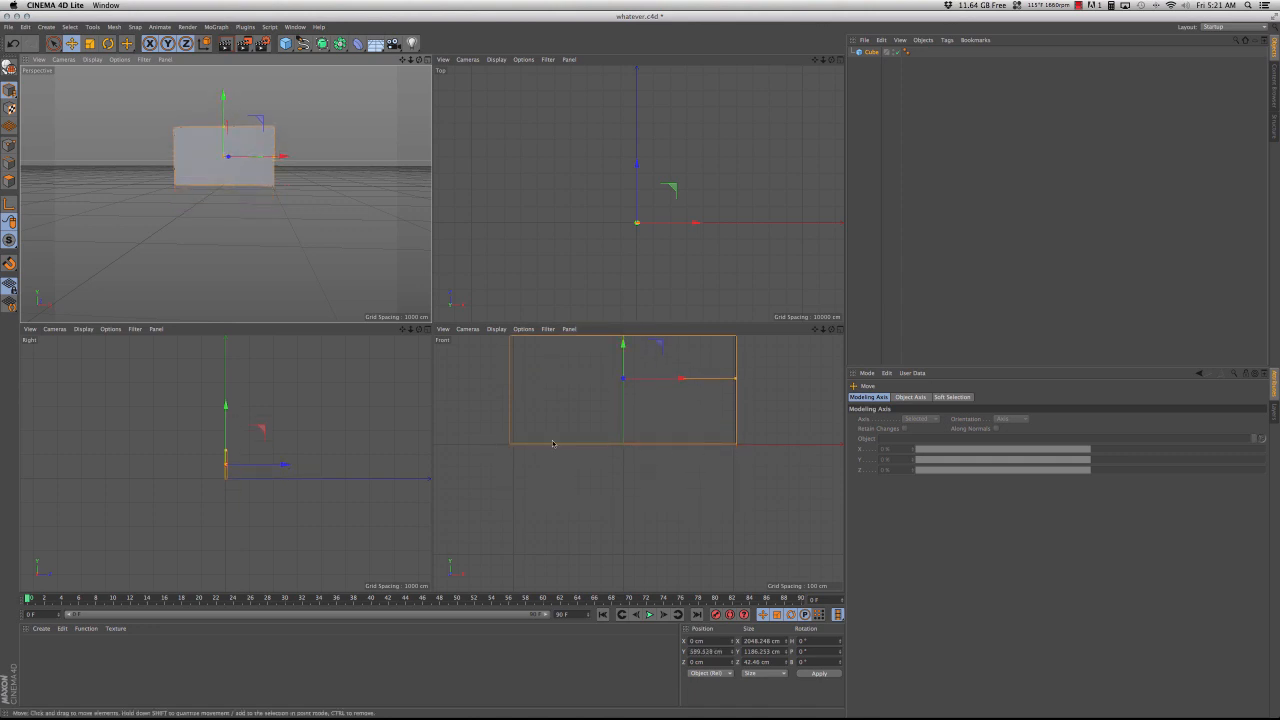
# Step: Add a floor object and enlarge it to about 6732 cm along X and well beyond the slab along Z
pyautogui.click(375, 43)
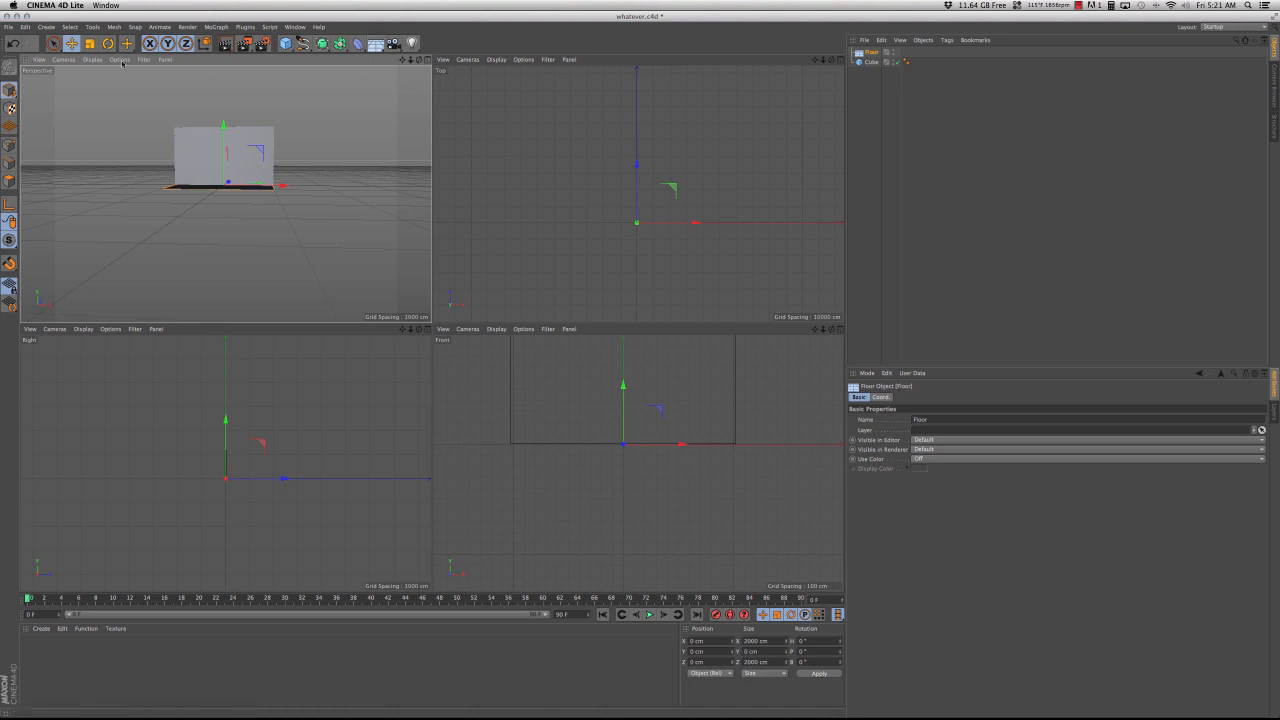
pyautogui.click(90, 44)
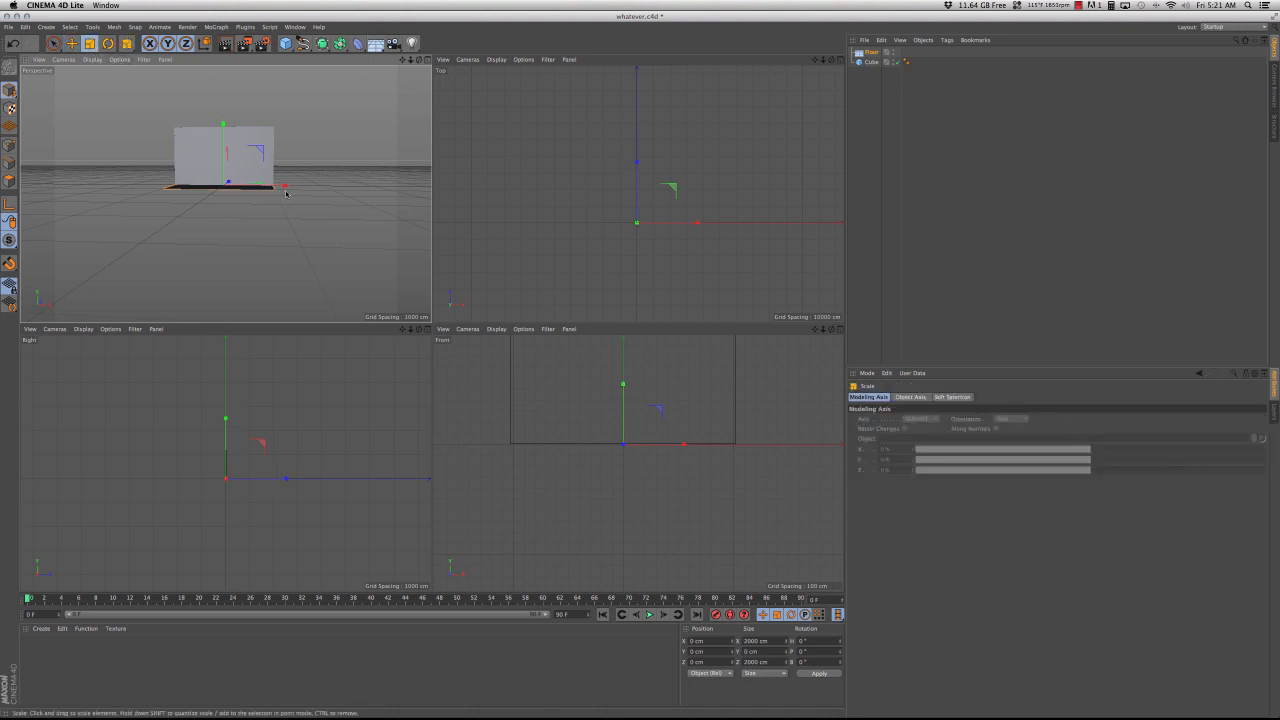
pyautogui.moveTo(281, 186); pyautogui.dragTo(422, 189)
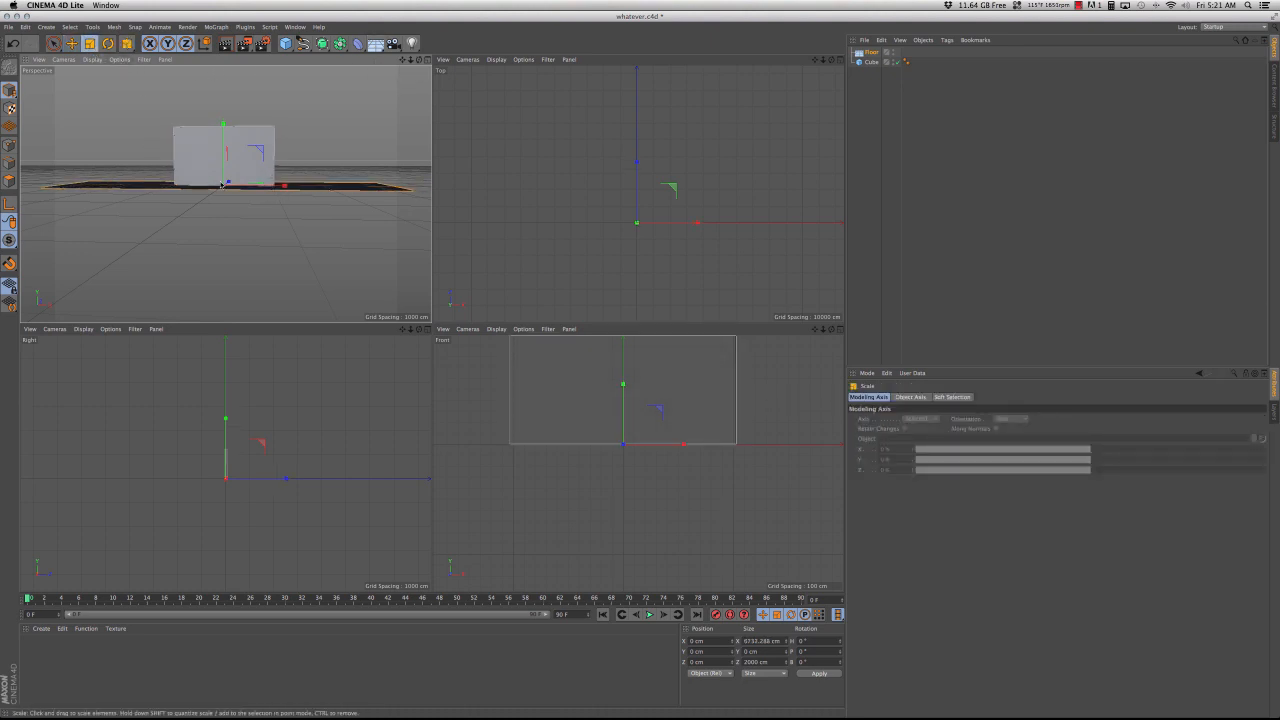
pyautogui.moveTo(229, 184)
pyautogui.mouseDown()
pyautogui.moveTo(247, 171)
pyautogui.moveTo(216, 203)
pyautogui.moveTo(232, 194)
pyautogui.mouseUp()
pyautogui.moveTo(287, 475); pyautogui.dragTo(285, 476)
# Step: Move the cube wall along Z to about -4400 cm, near the front edge of the floor
pyautogui.click(250, 160)
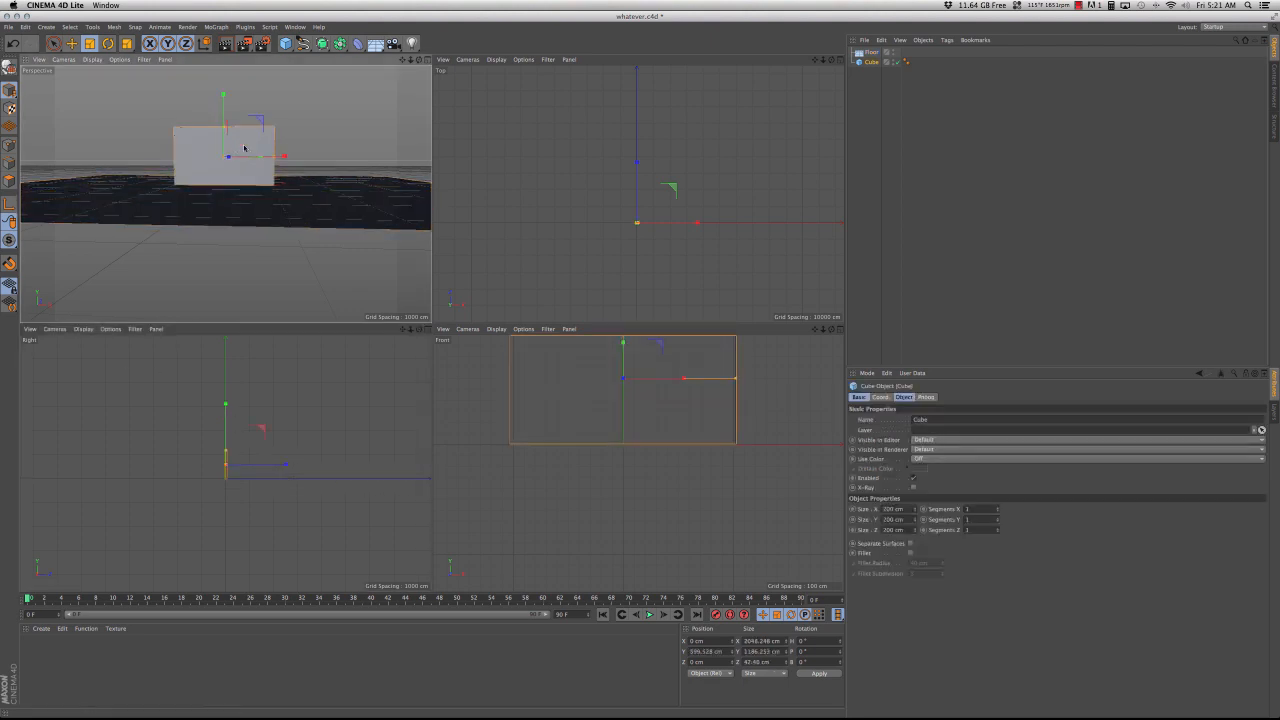
pyautogui.press('e')
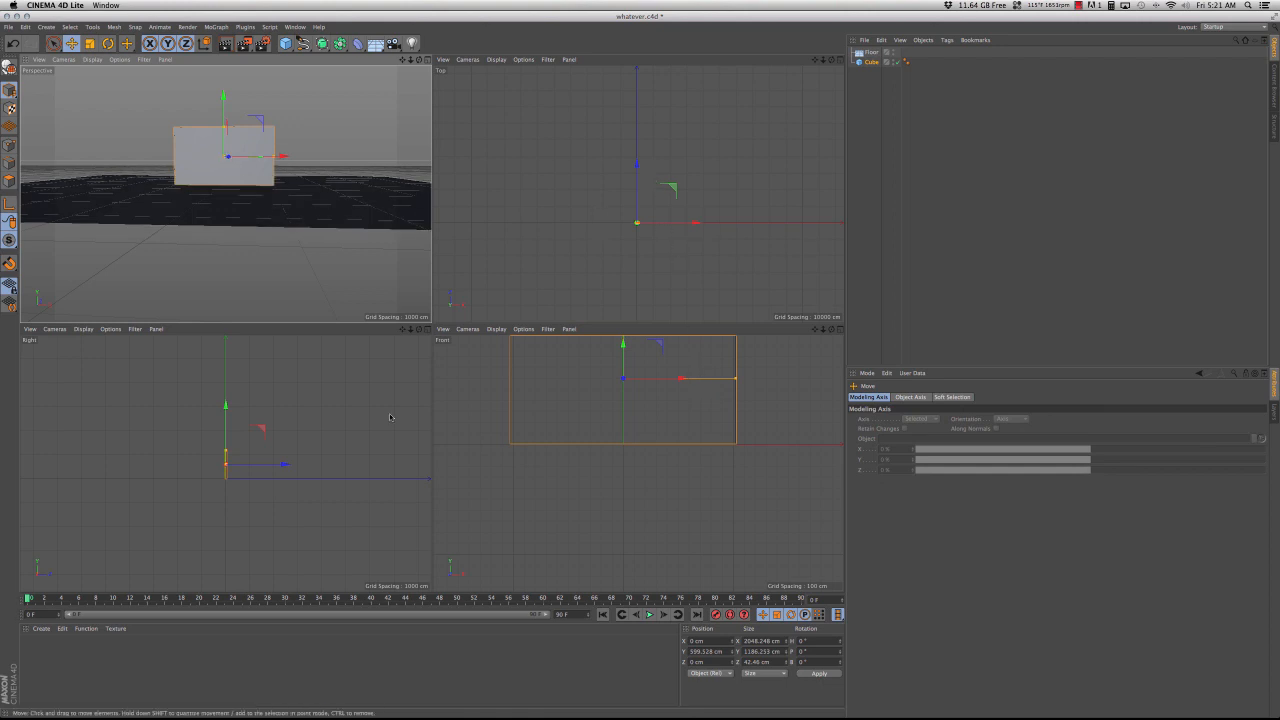
pyautogui.moveTo(286, 464); pyautogui.dragTo(178, 471)
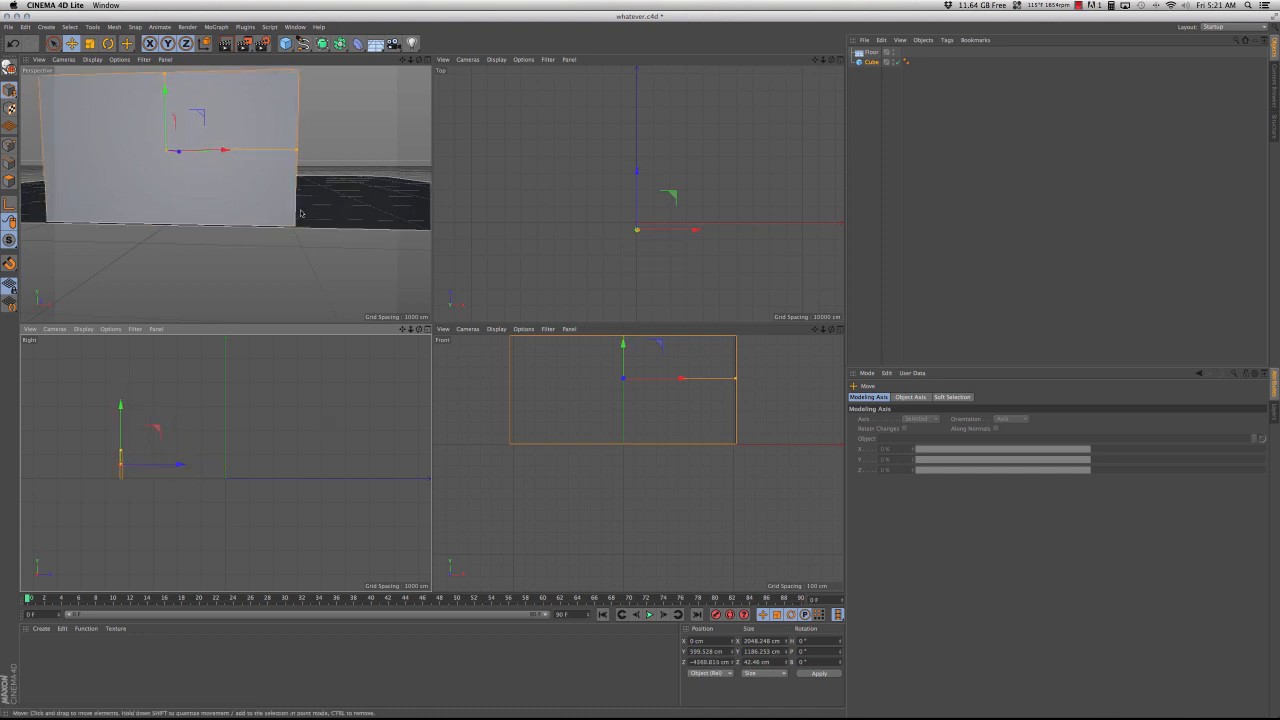
# Step: Duplicate the wall along Z, placing the copy parallel to it about 2400 cm away on the floor
pyautogui.keyDown('alt'); pyautogui.moveTo(304, 199); pyautogui.dragTo(156, 224); pyautogui.keyUp('alt')
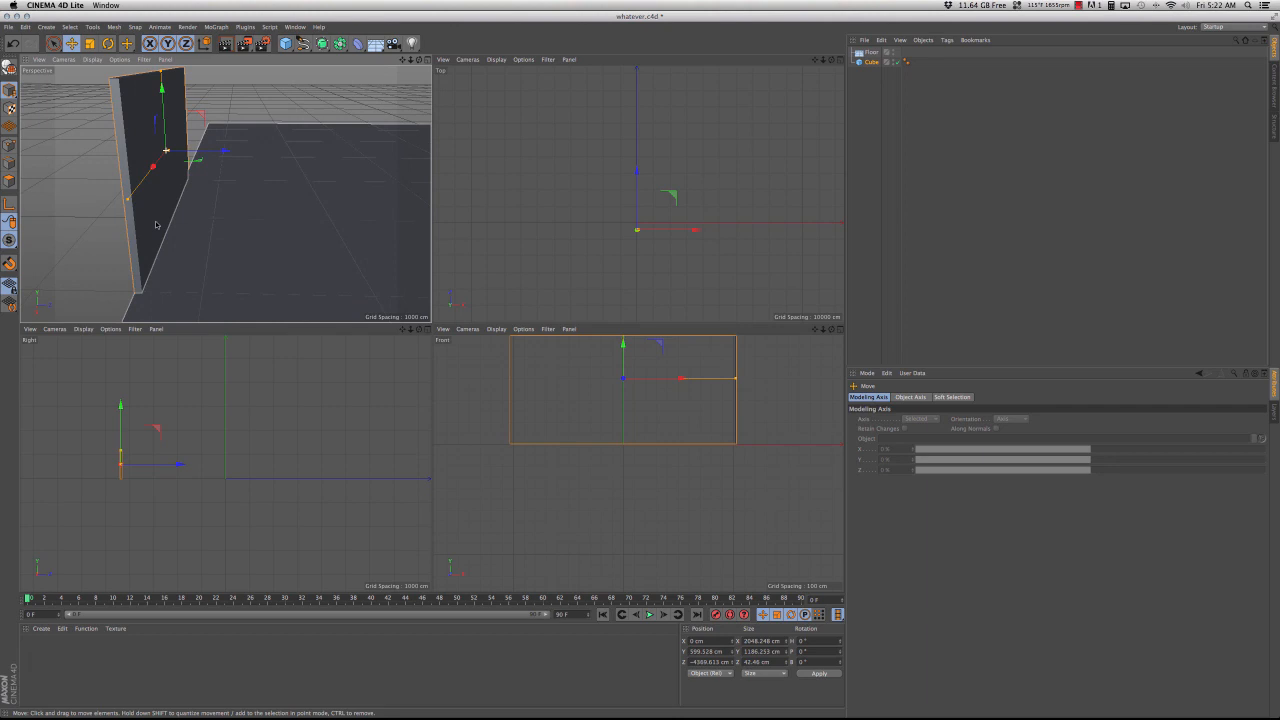
pyautogui.scroll(-5, 266, 176)
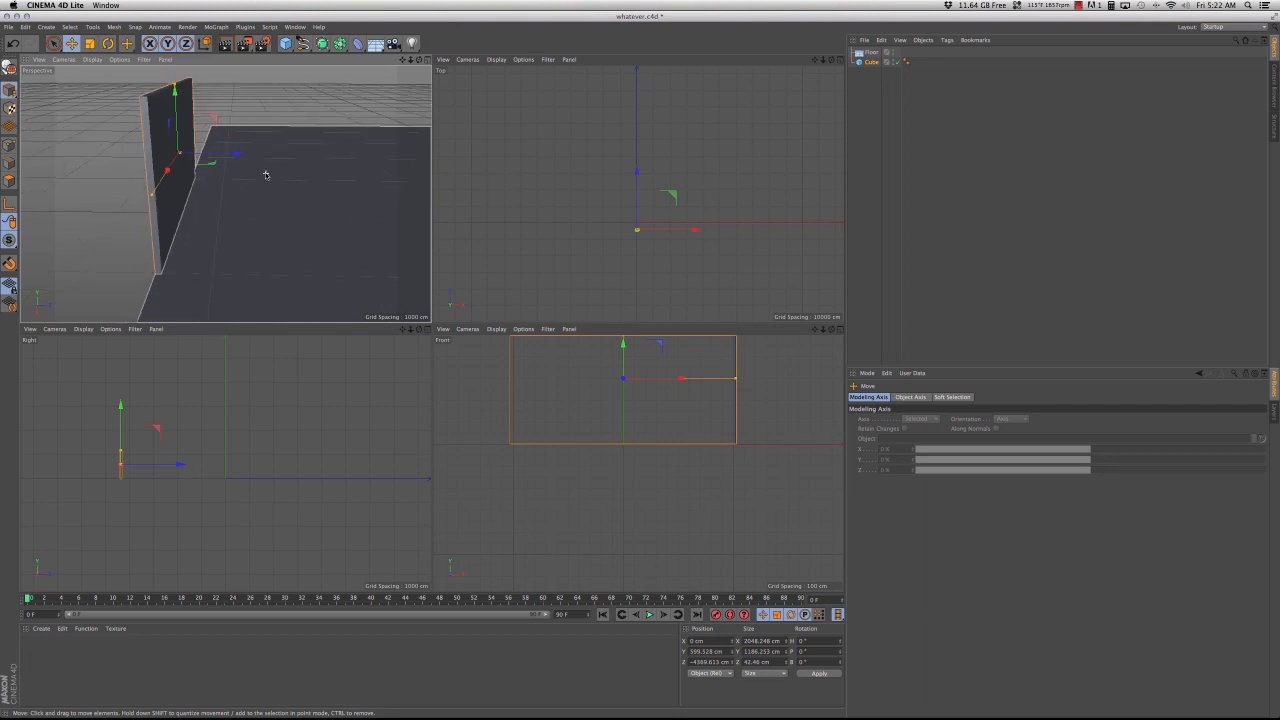
pyautogui.keyDown('alt'); pyautogui.moveTo(291, 176); pyautogui.dragTo(233, 183, button='middle'); pyautogui.keyUp('alt')
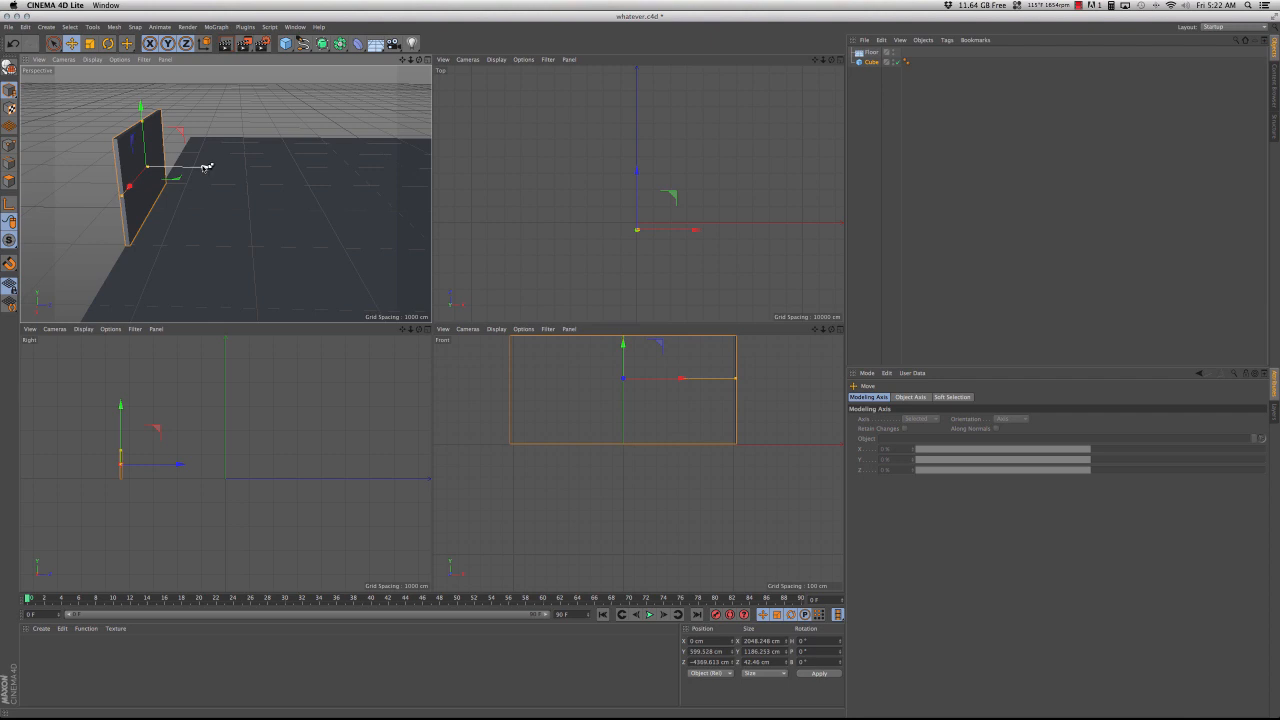
pyautogui.moveTo(205, 167); pyautogui.dragTo(390, 170)
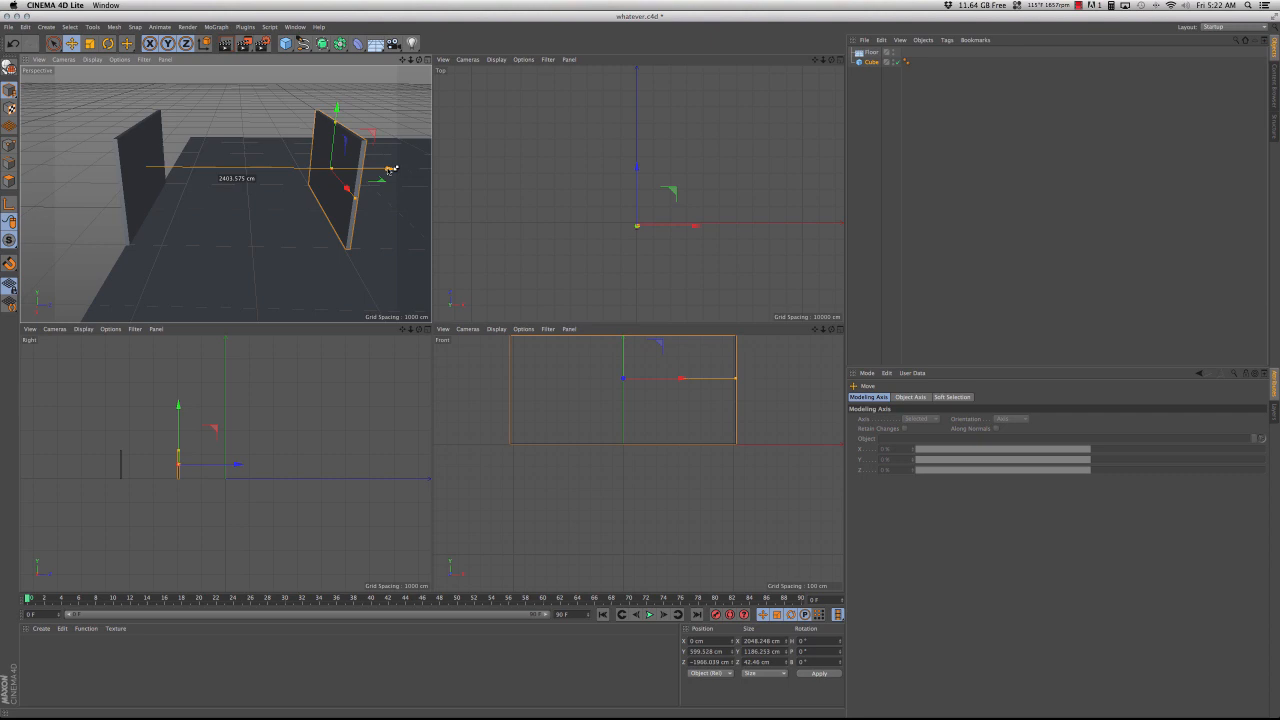
pyautogui.keyDown('ctrl'); pyautogui.moveTo(390, 169); pyautogui.dragTo(390, 169); pyautogui.keyUp('ctrl')
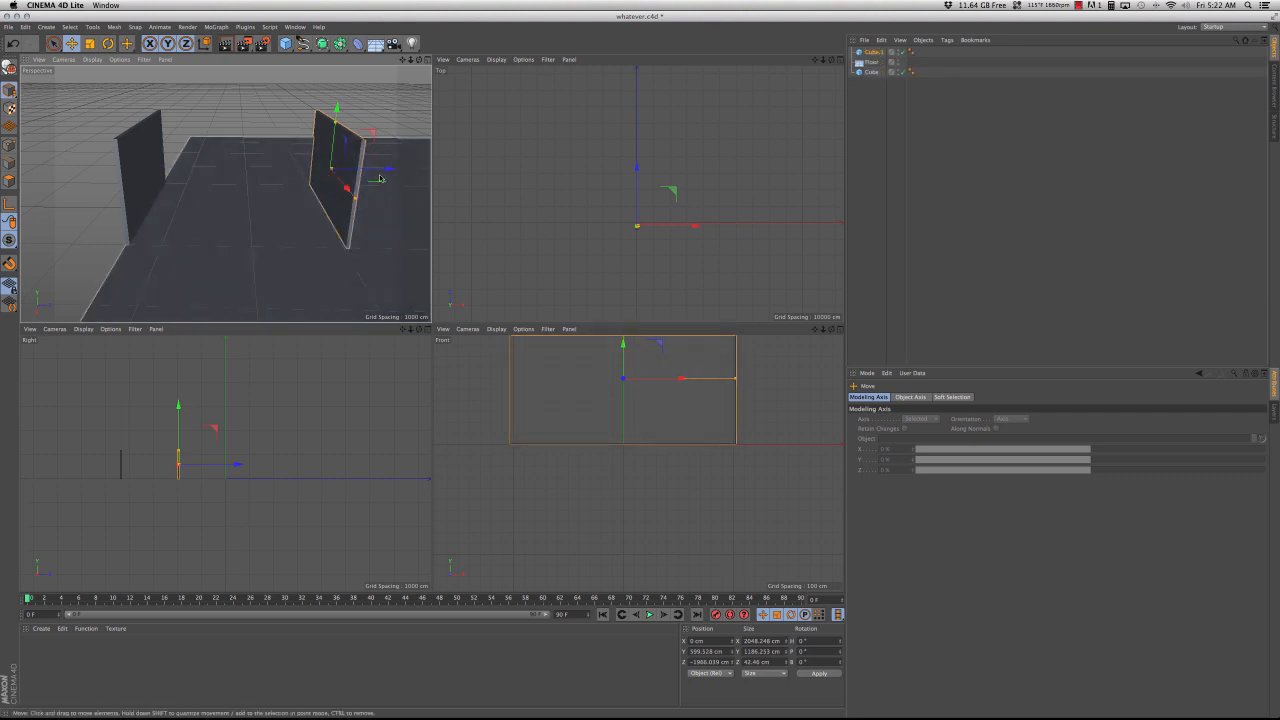
# Step: Duplicate the second wall to midway between the two walls and set the copy's heading rotation to 90°
pyautogui.moveTo(391, 169); pyautogui.dragTo(310, 171)
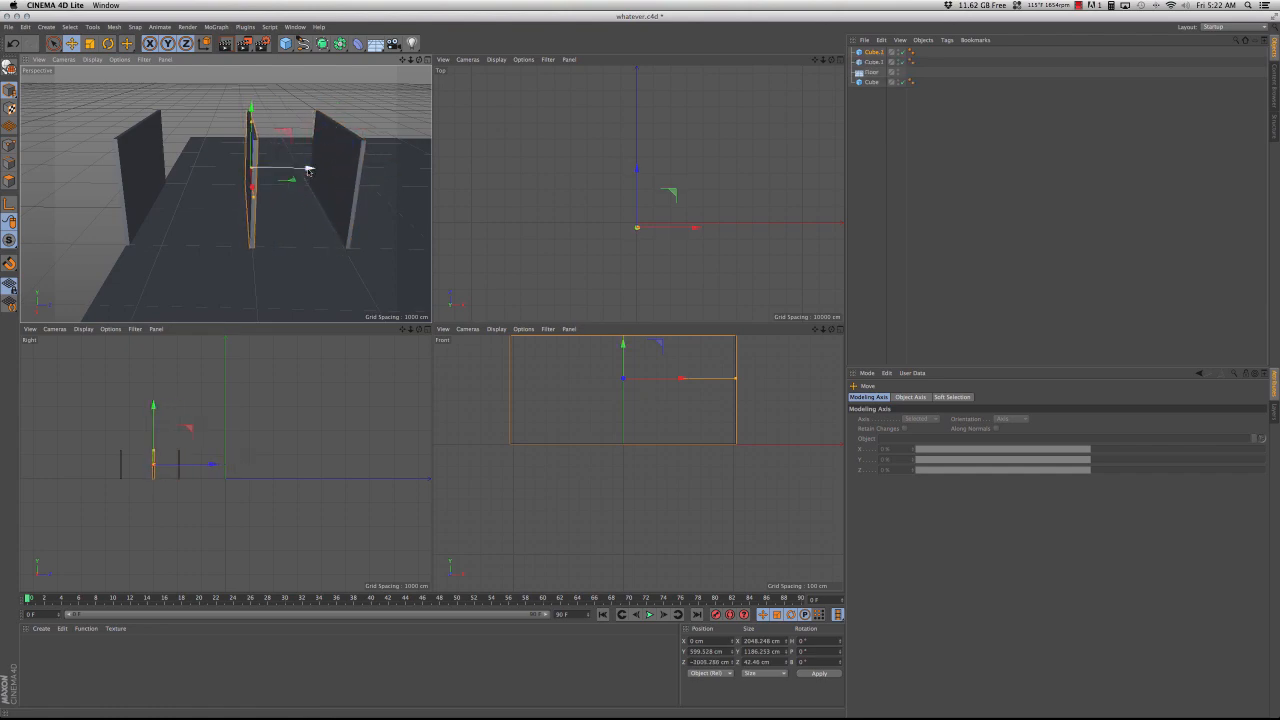
pyautogui.press('r')
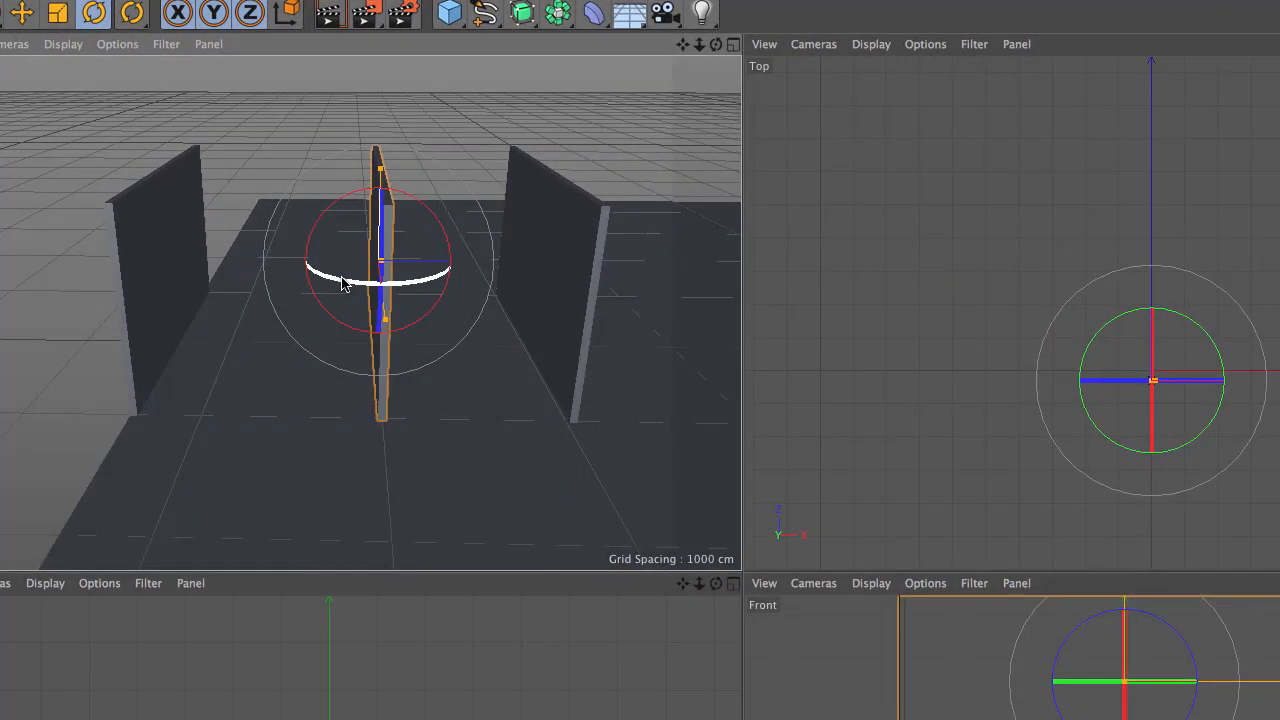
pyautogui.moveTo(231, 180); pyautogui.dragTo(271, 182)
pyautogui.moveTo(420, 287); pyautogui.dragTo(476, 286)
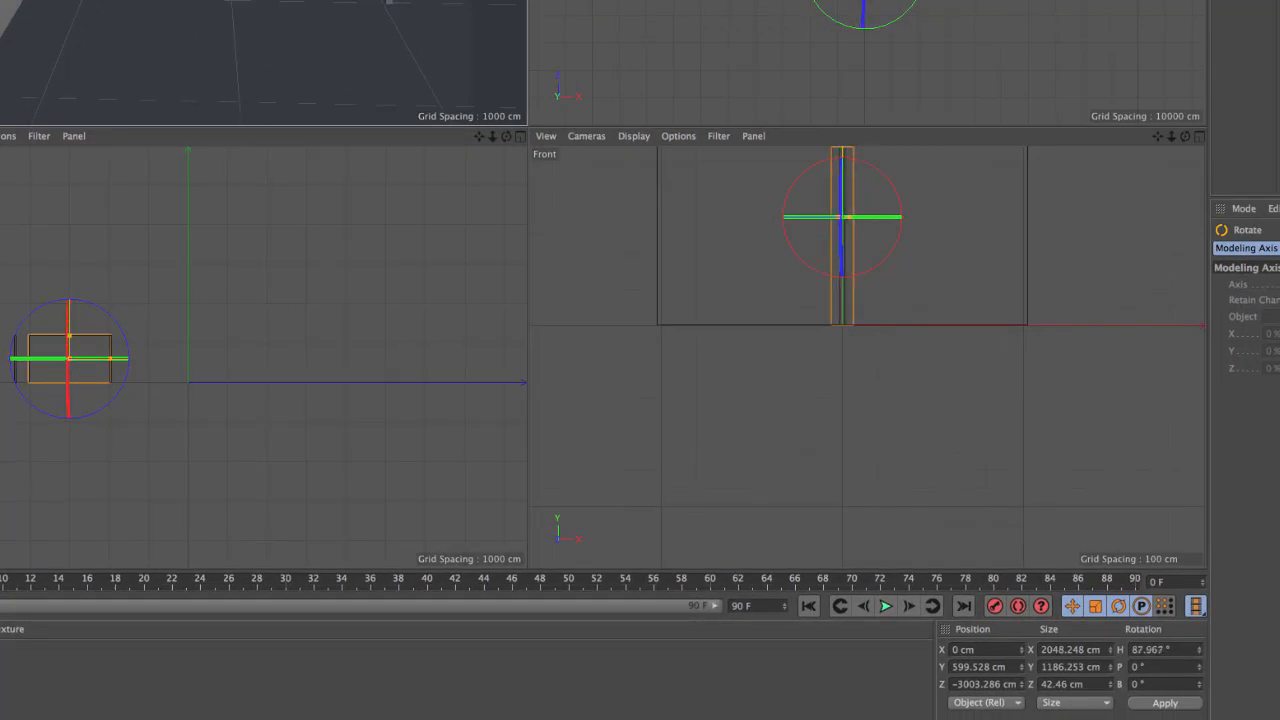
pyautogui.moveTo(386, 2); pyautogui.dragTo(390, 2)
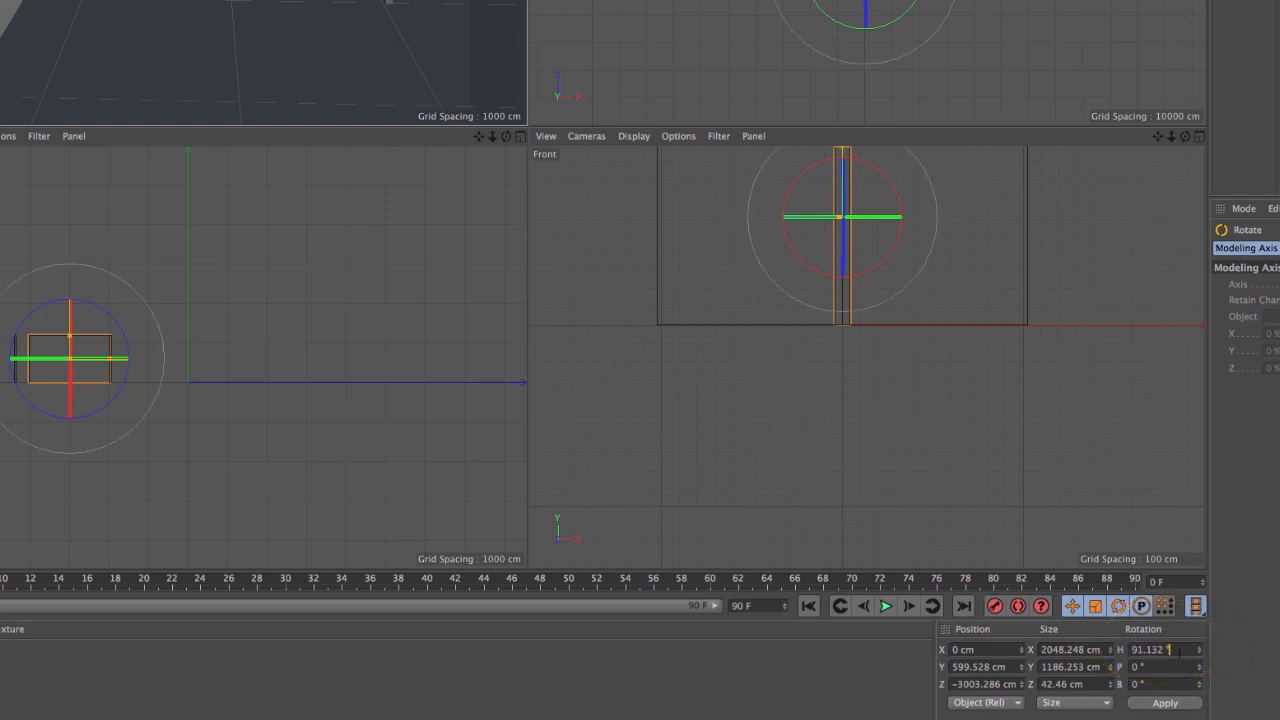
pyautogui.doubleClick(1168, 649)
pyautogui.write('90')
pyautogui.press('Return')
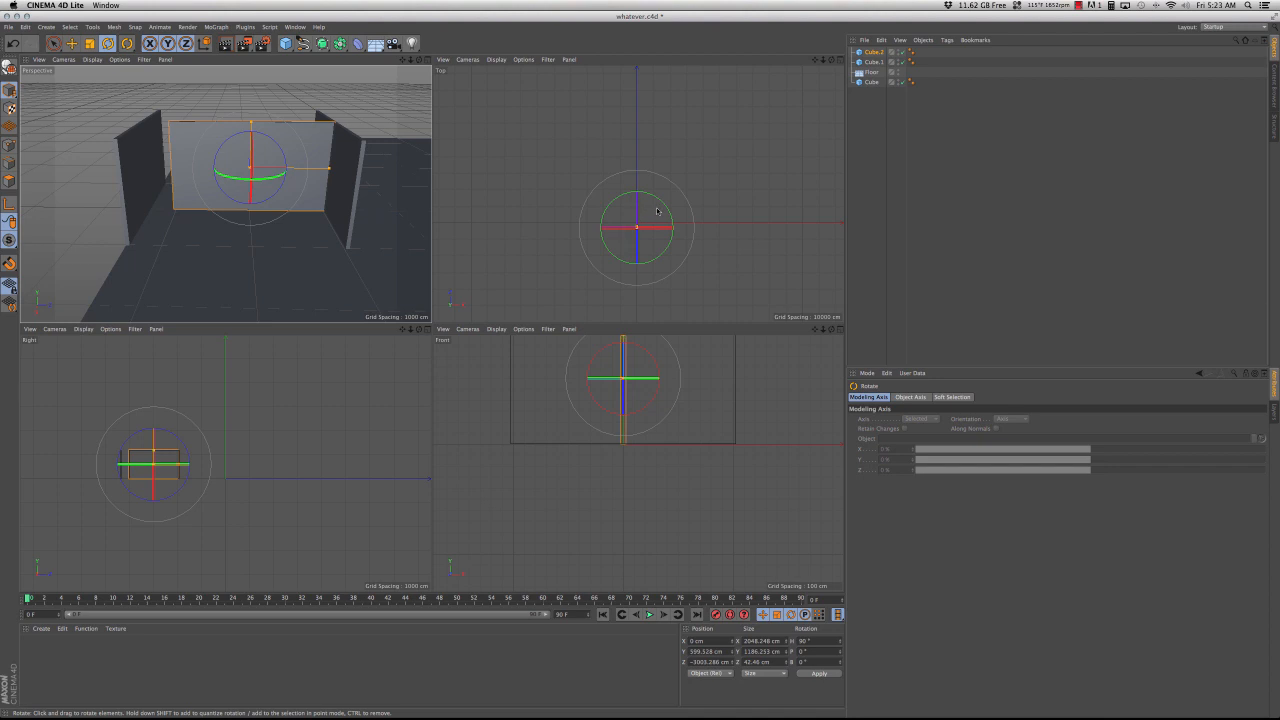
# Step: Move the rotated wall to about 1146 cm in X and -3147 cm in Z to close one end of the room
pyautogui.scroll(-3, 657, 211)
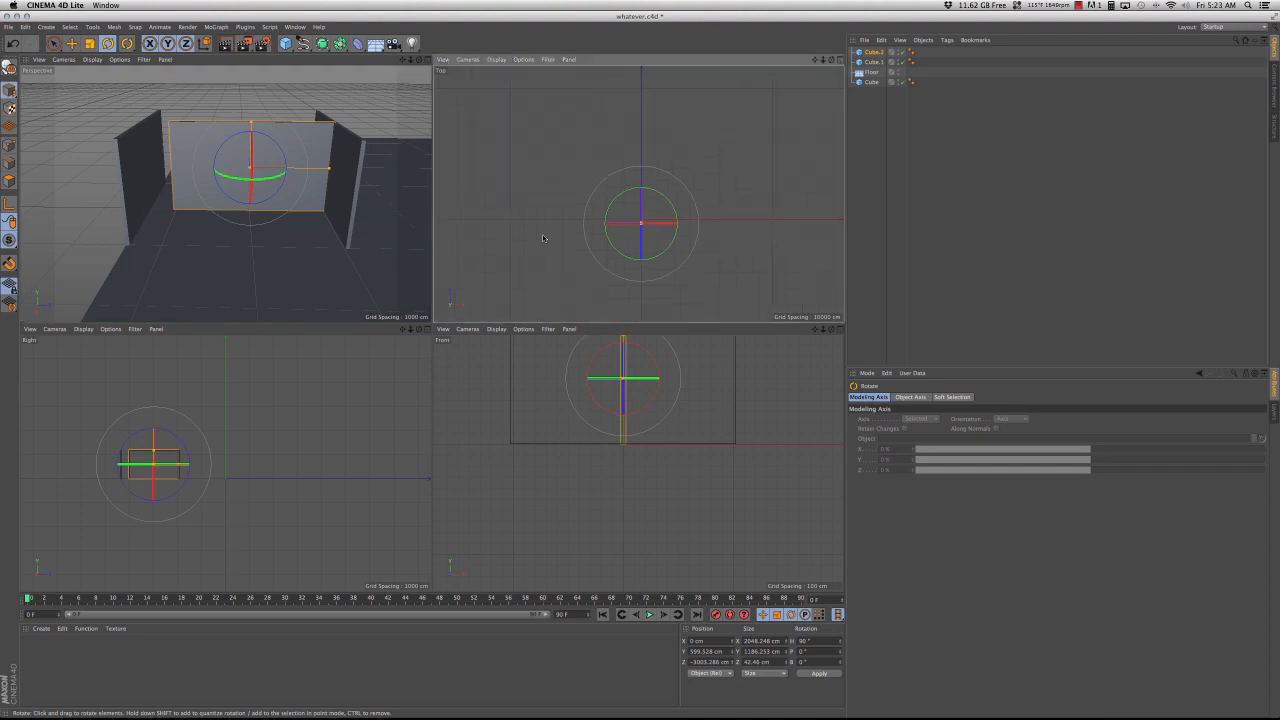
pyautogui.click(71, 43)
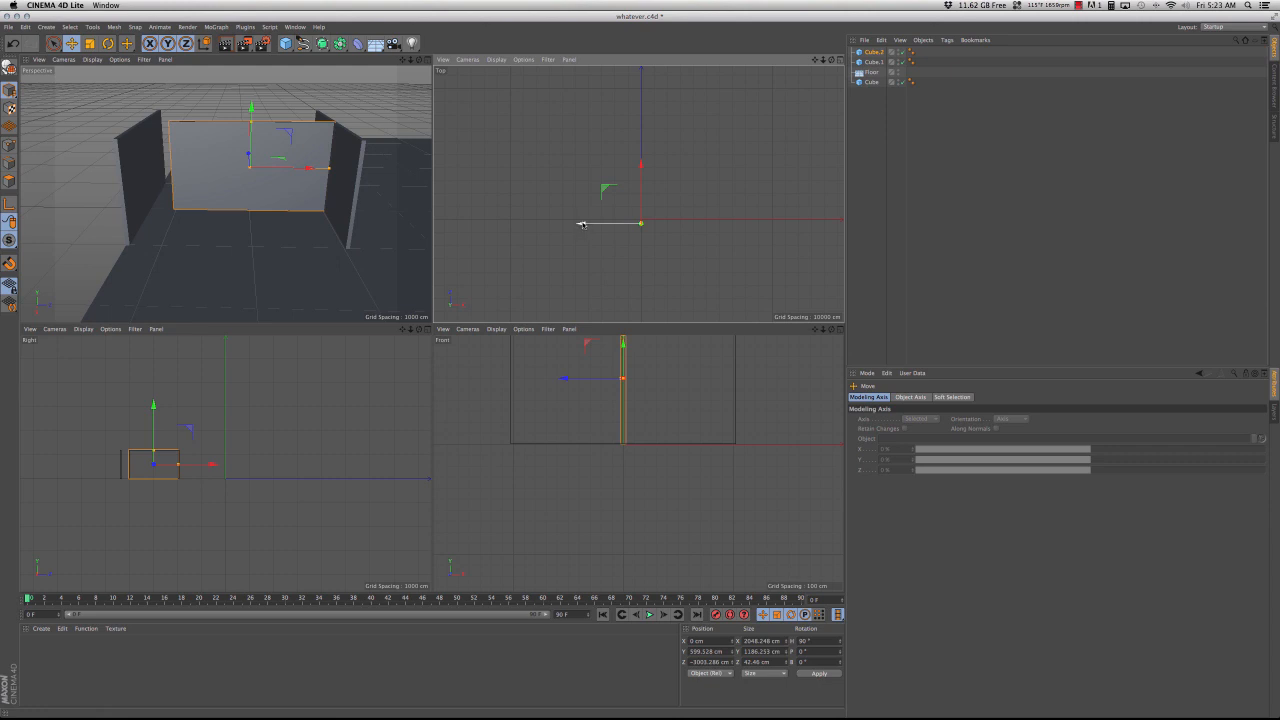
pyautogui.moveTo(641, 164); pyautogui.dragTo(641, 165)
pyautogui.moveTo(584, 223)
pyautogui.mouseDown()
pyautogui.moveTo(605, 224)
pyautogui.moveTo(584, 225)
pyautogui.mouseUp()
pyautogui.moveTo(312, 203); pyautogui.dragTo(297, 203)
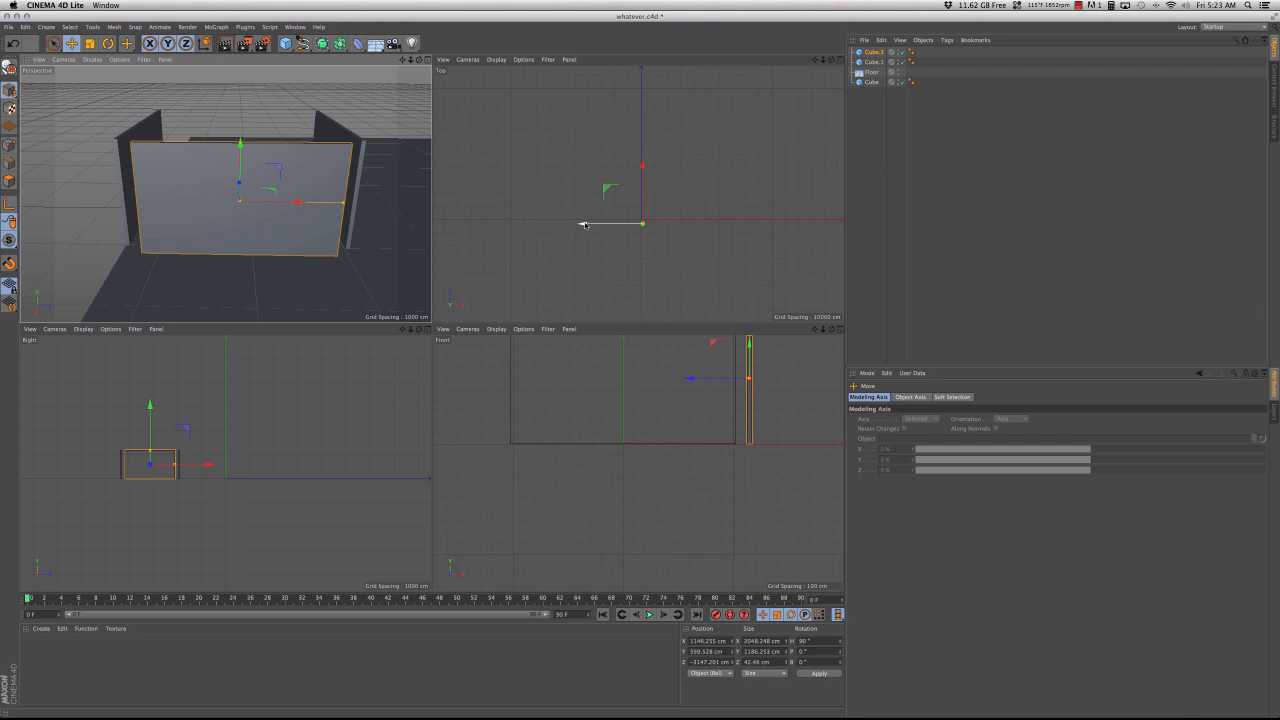
# Step: Duplicate the end wall to the opposite end at about -1528 cm in X and widen the copy to about 2600 cm
pyautogui.moveTo(588, 223); pyautogui.dragTo(583, 223)
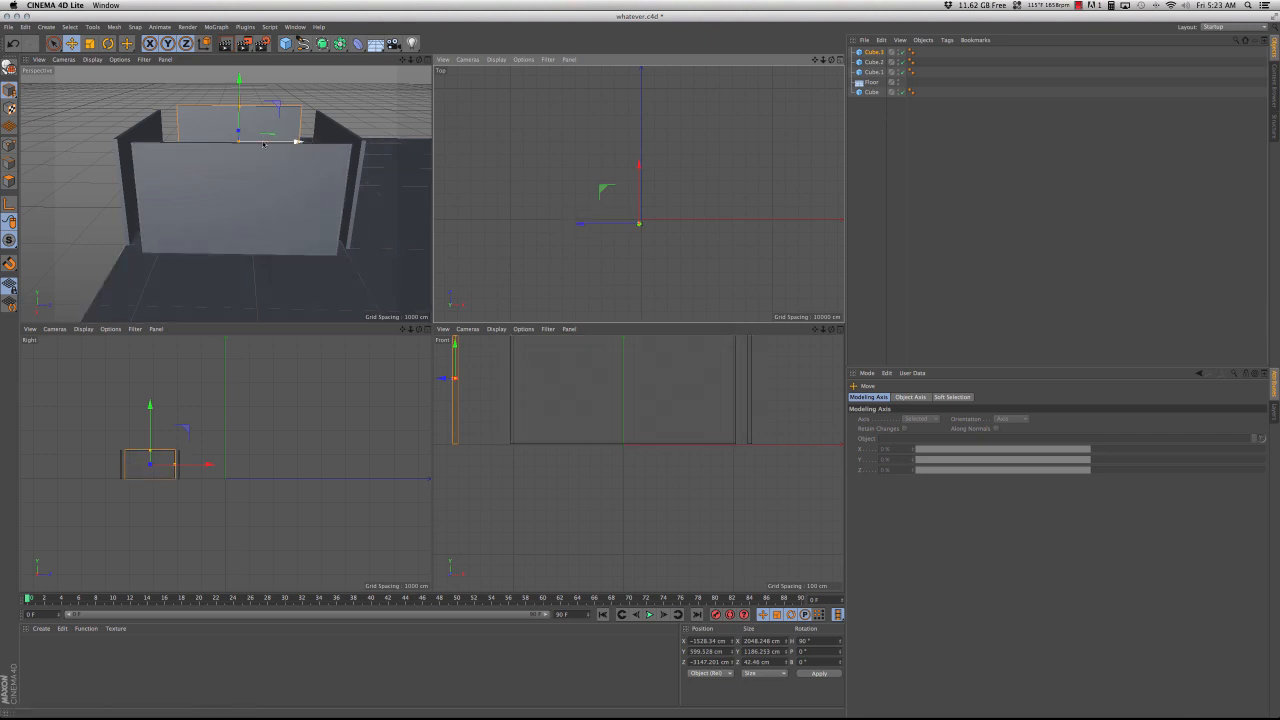
pyautogui.keyDown('alt'); pyautogui.moveTo(264, 144); pyautogui.dragTo(238, 102); pyautogui.keyUp('alt')
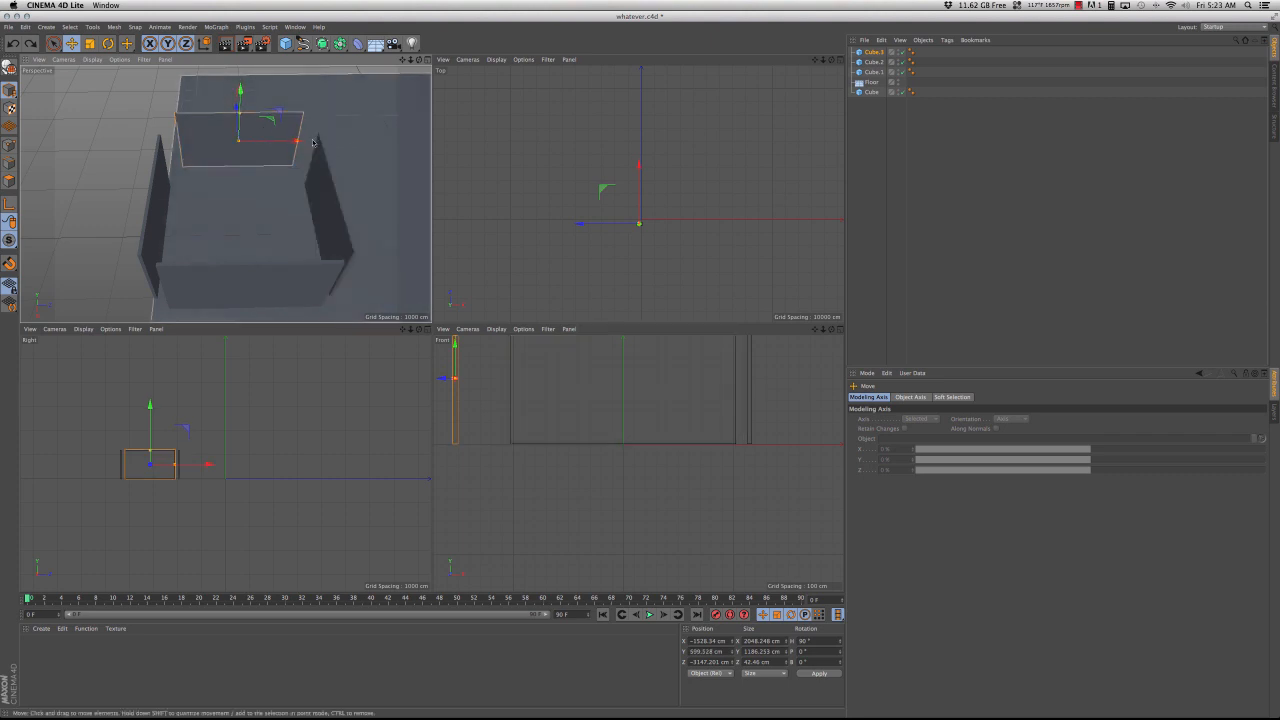
pyautogui.press('t')
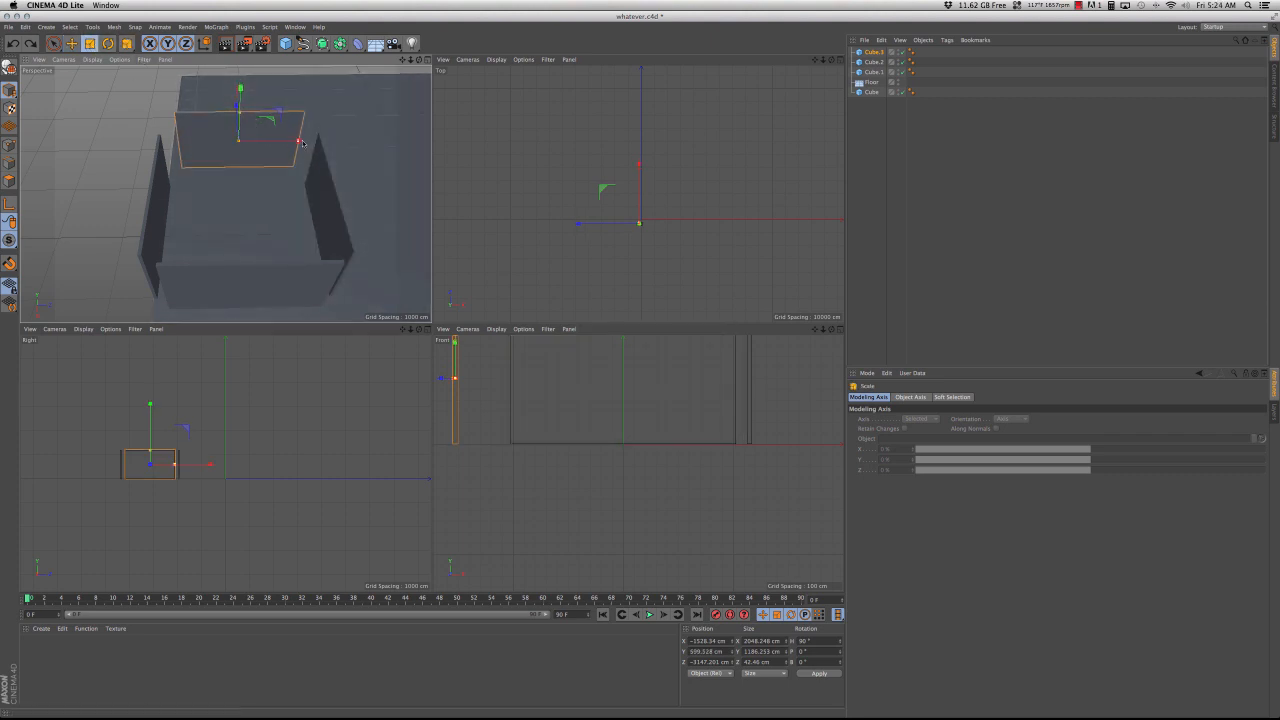
pyautogui.moveTo(299, 142); pyautogui.dragTo(315, 142)
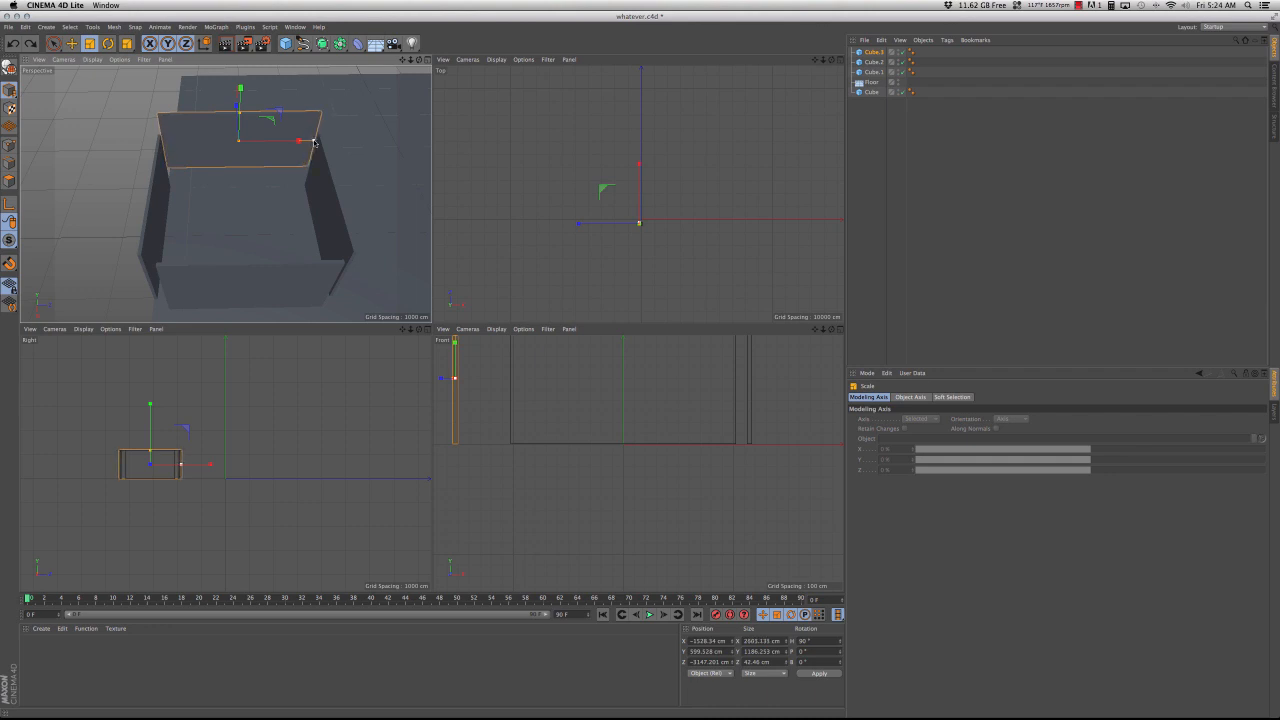
# Step: Move the far end wall inward to about -990 cm in X and -3153 cm in Z against the side walls
pyautogui.press('e')
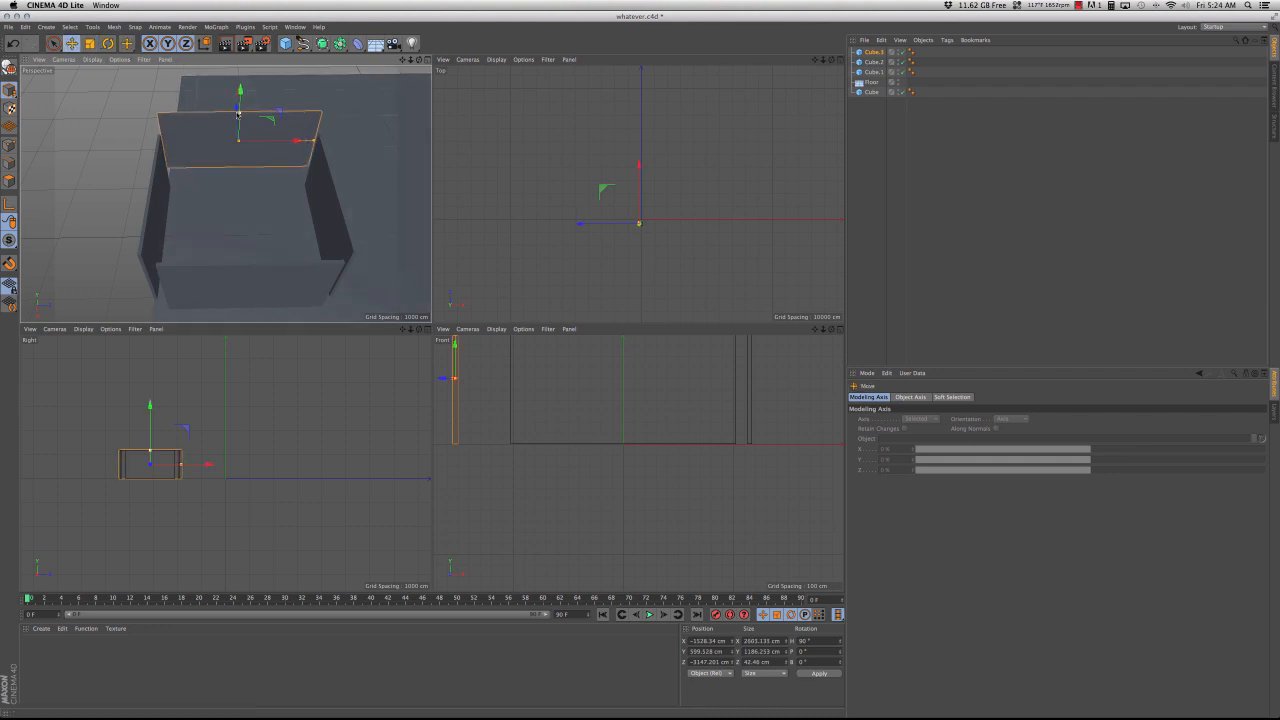
pyautogui.moveTo(238, 115); pyautogui.dragTo(238, 132)
pyautogui.hotkey('ctrl', 'z')
pyautogui.moveTo(641, 208); pyautogui.dragTo(641, 206)
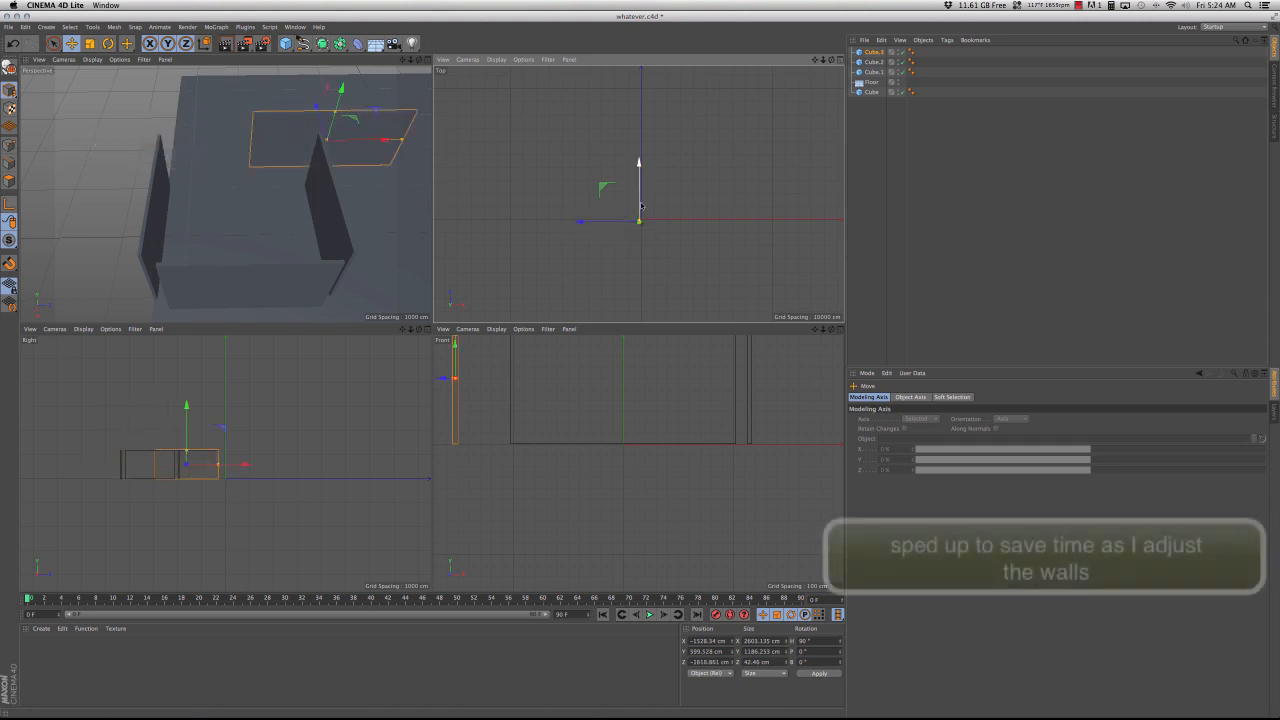
pyautogui.scroll(4, 641, 206)
pyautogui.scroll(-2, 637, 194)
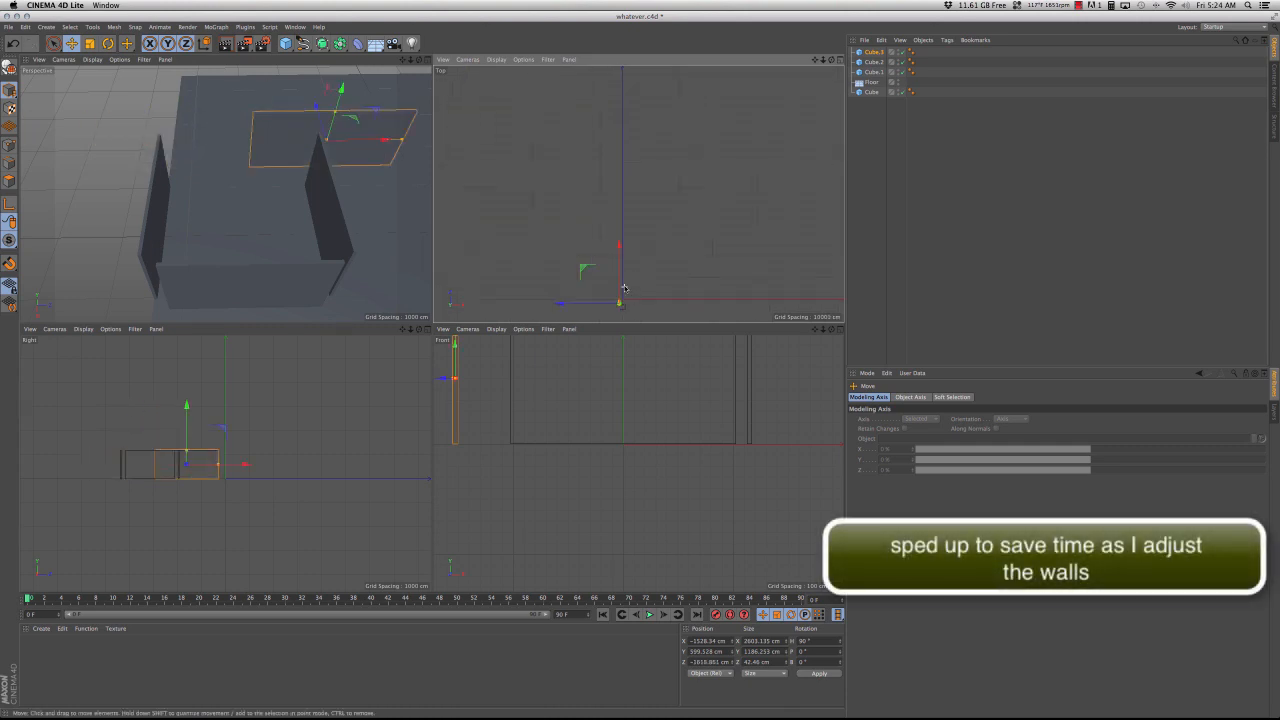
pyautogui.scroll(10, 622, 298)
pyautogui.keyDown('alt'); pyautogui.moveTo(617, 283); pyautogui.dragTo(637, 194, button='middle'); pyautogui.keyUp('alt')
pyautogui.moveTo(386, 142); pyautogui.dragTo(297, 153)
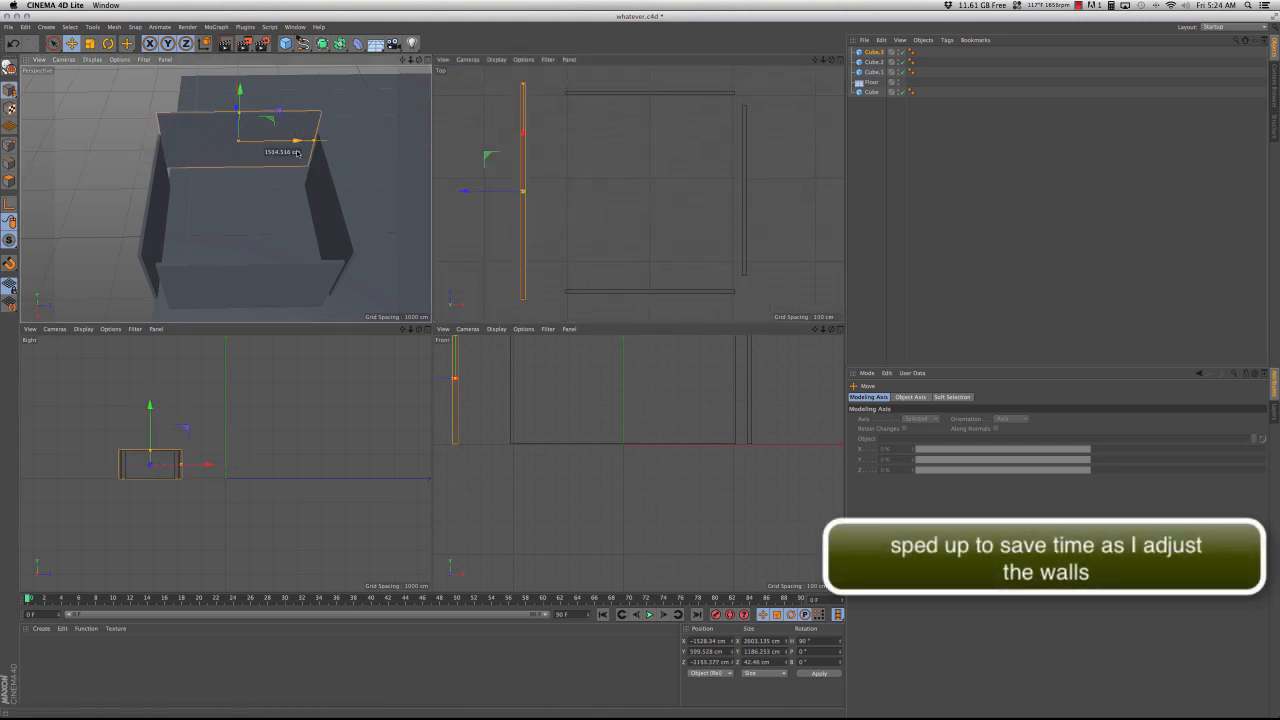
pyautogui.moveTo(464, 192); pyautogui.dragTo(509, 192)
# Step: Widen the near end wall to about 2441 cm and move it to about 1031 cm in X against the side walls
pyautogui.click(93, 44)
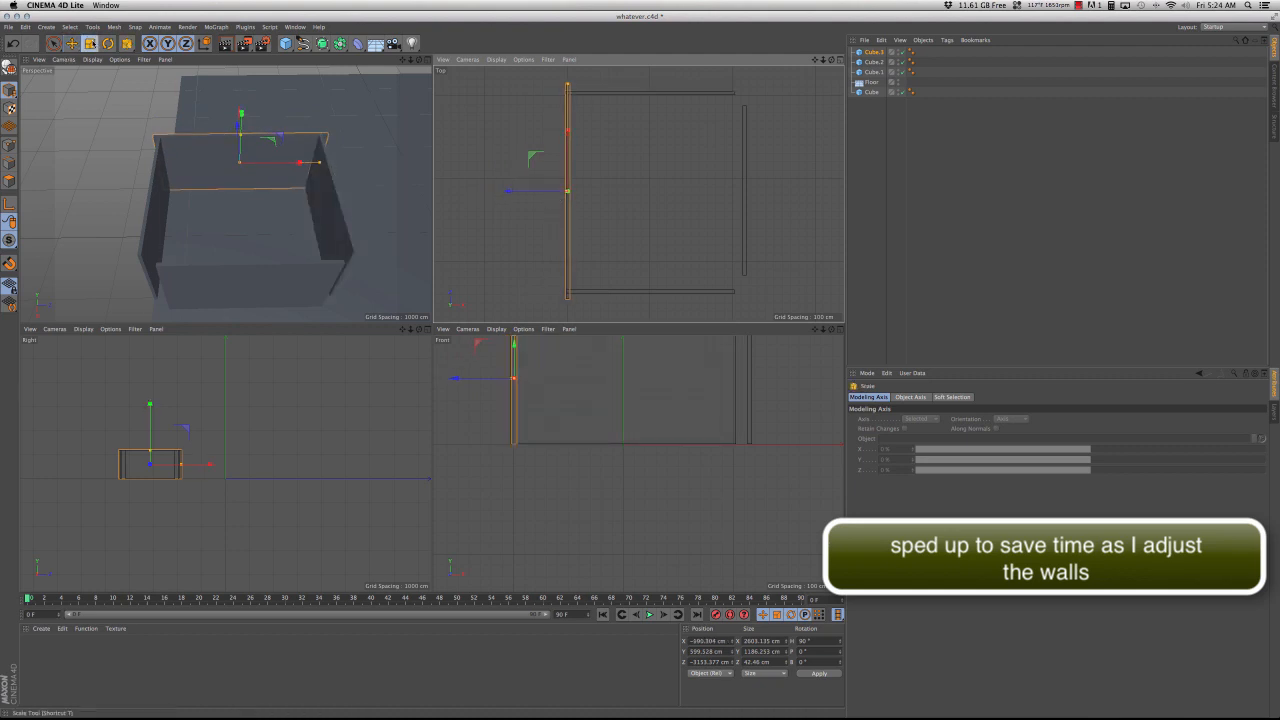
pyautogui.click(307, 287)
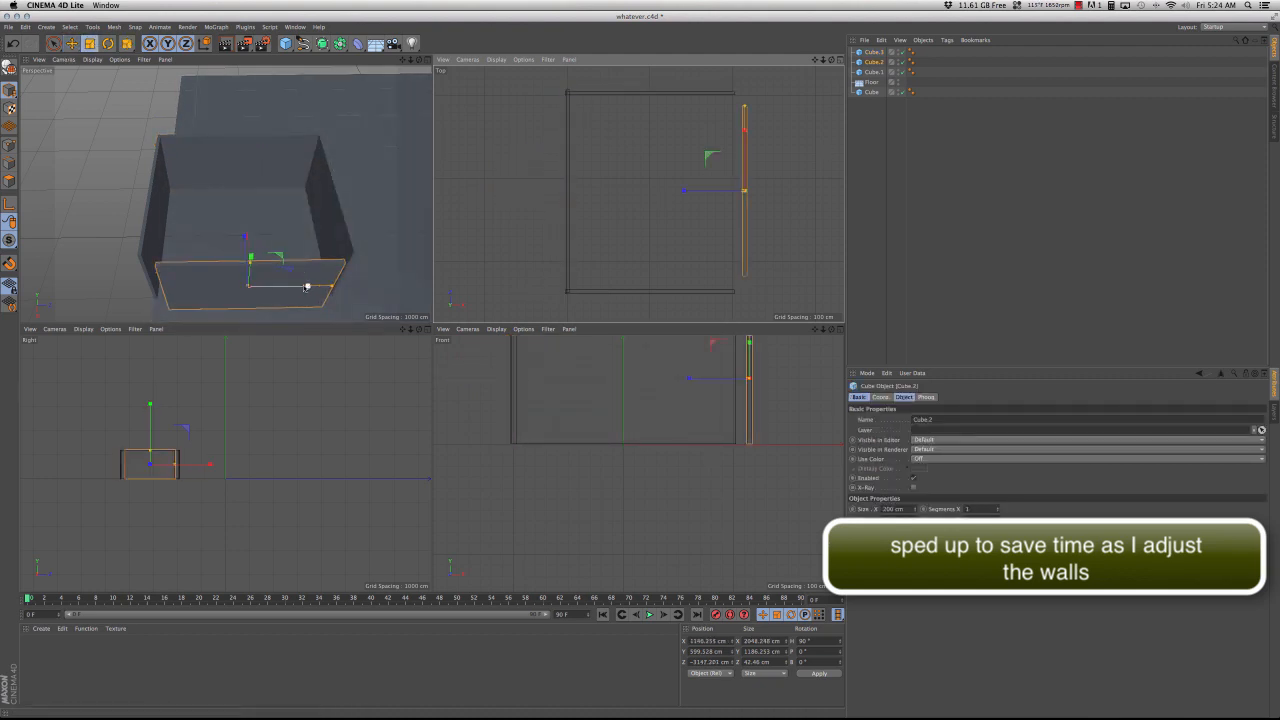
pyautogui.moveTo(307, 287); pyautogui.dragTo(340, 288)
pyautogui.press('e')
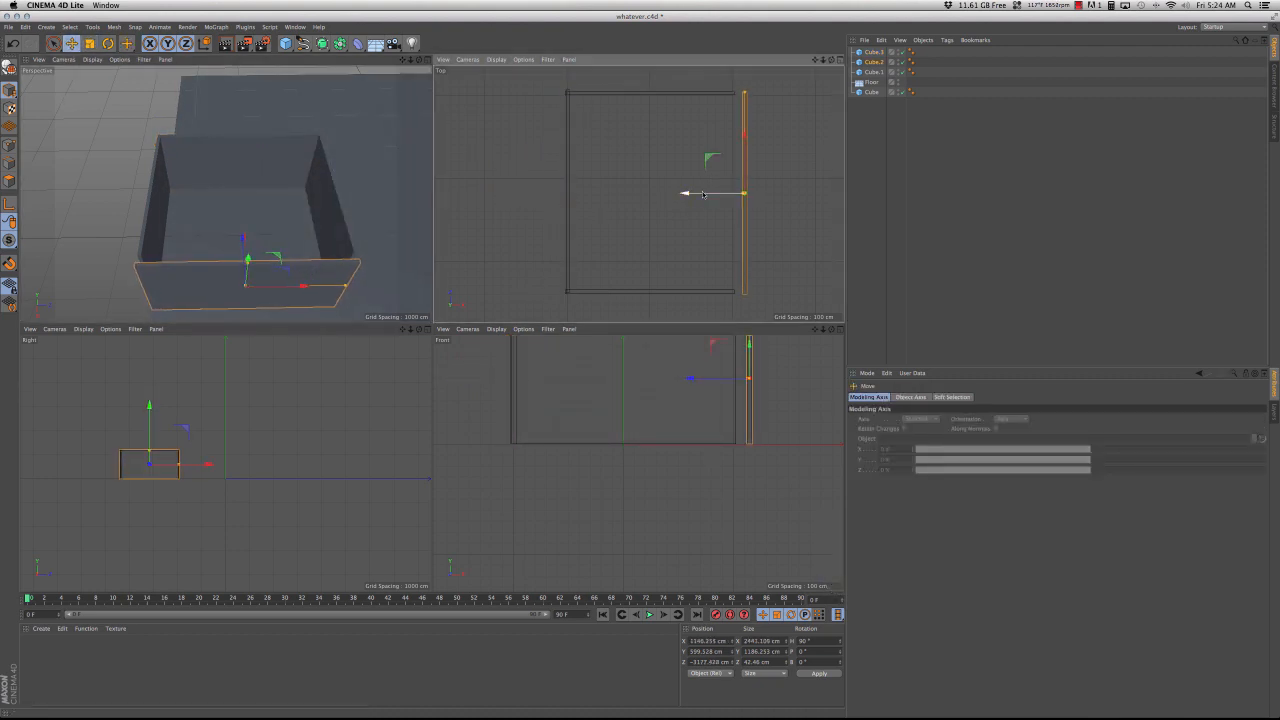
pyautogui.moveTo(703, 194); pyautogui.dragTo(695, 194)
pyautogui.moveTo(237, 207)
pyautogui.keyDown('alt'); pyautogui.mouseDown()
pyautogui.moveTo(150, 212)
pyautogui.moveTo(274, 241)
pyautogui.moveTo(222, 195)
pyautogui.moveTo(222, 215)
pyautogui.mouseUp(); pyautogui.keyUp('alt')
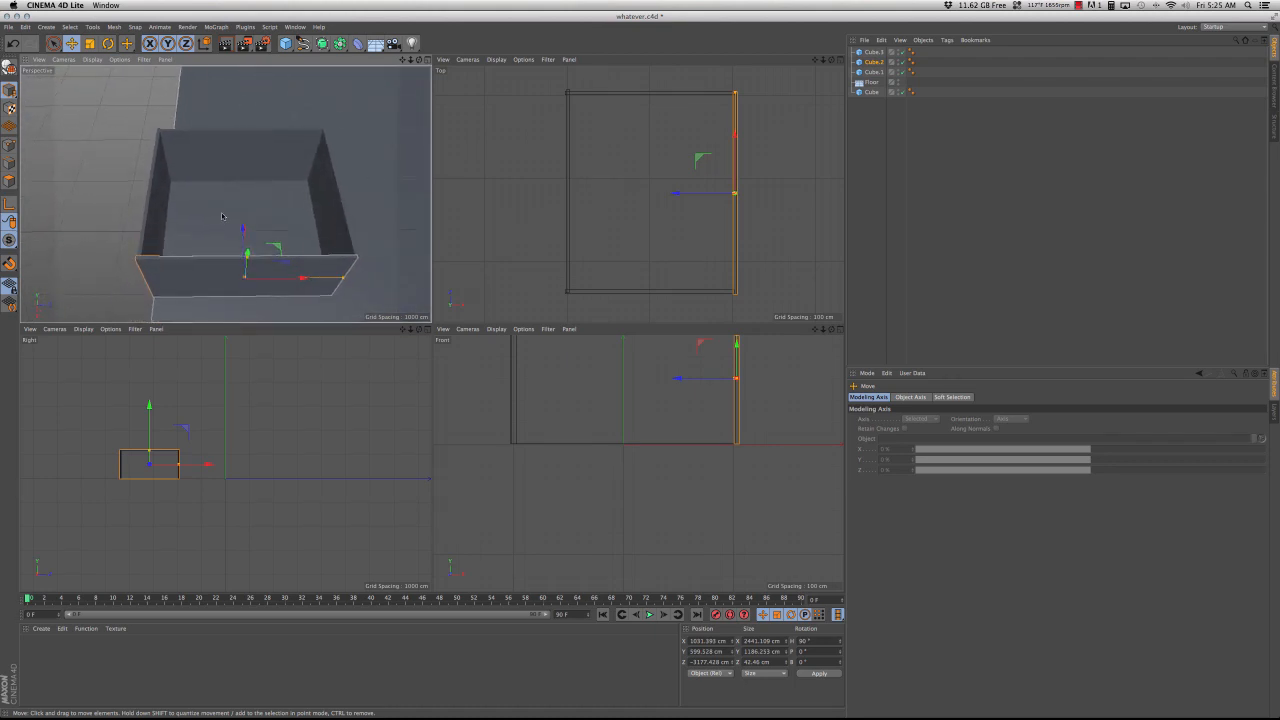
# Step: Move one side wall outward along Z to enlarge the room and lengthen the near end wall to about 3166 cm
pyautogui.click(318, 217)
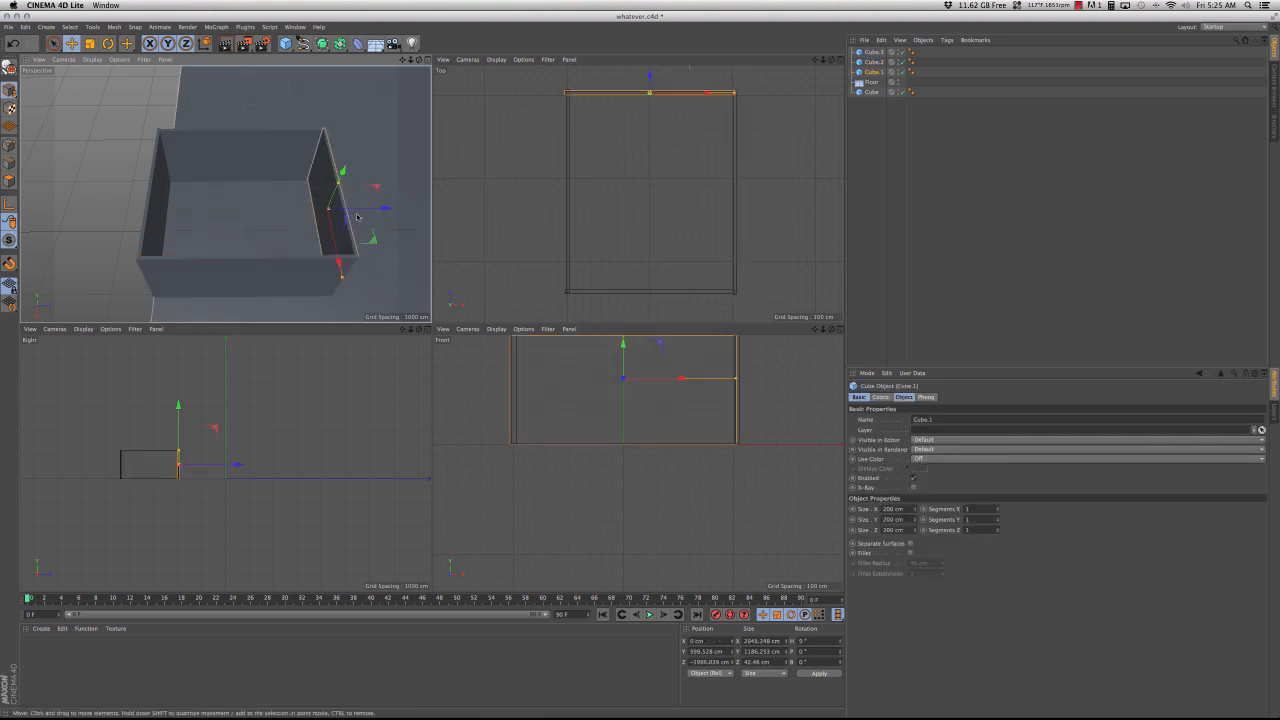
pyautogui.moveTo(382, 210); pyautogui.dragTo(422, 208)
pyautogui.click(220, 288)
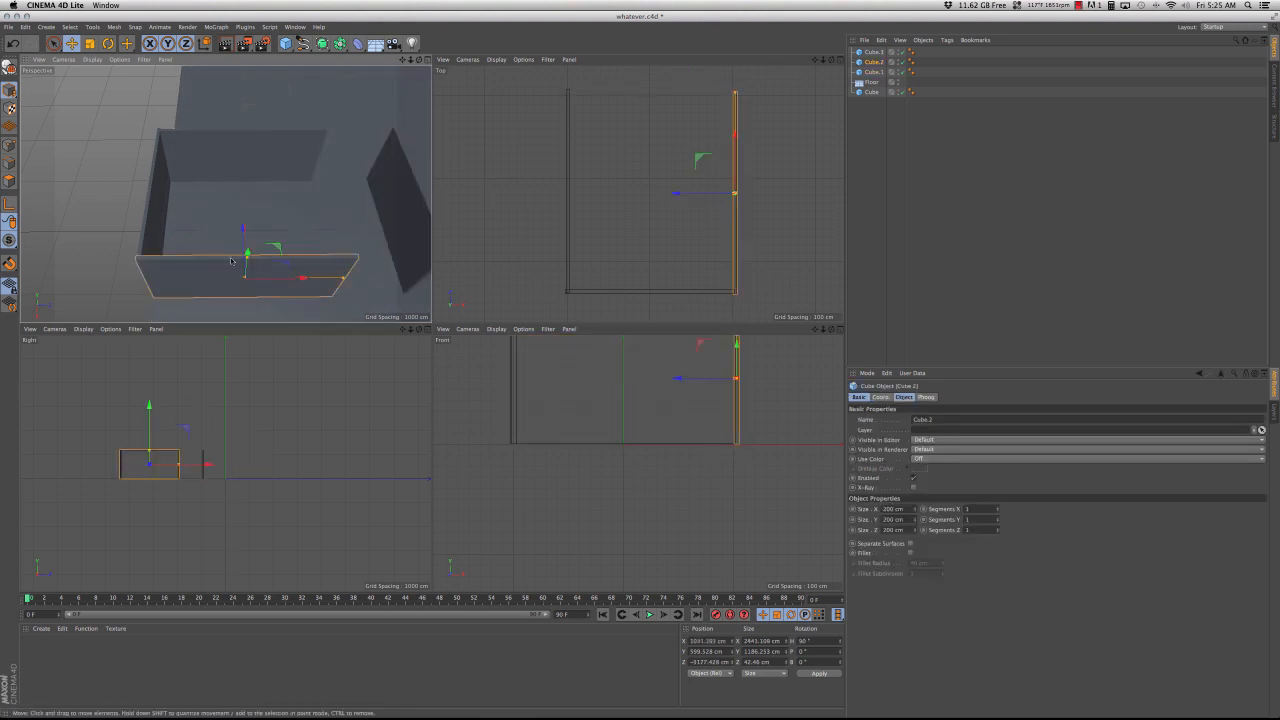
pyautogui.click(92, 46)
pyautogui.moveTo(303, 278); pyautogui.dragTo(313, 280)
pyautogui.click(73, 45)
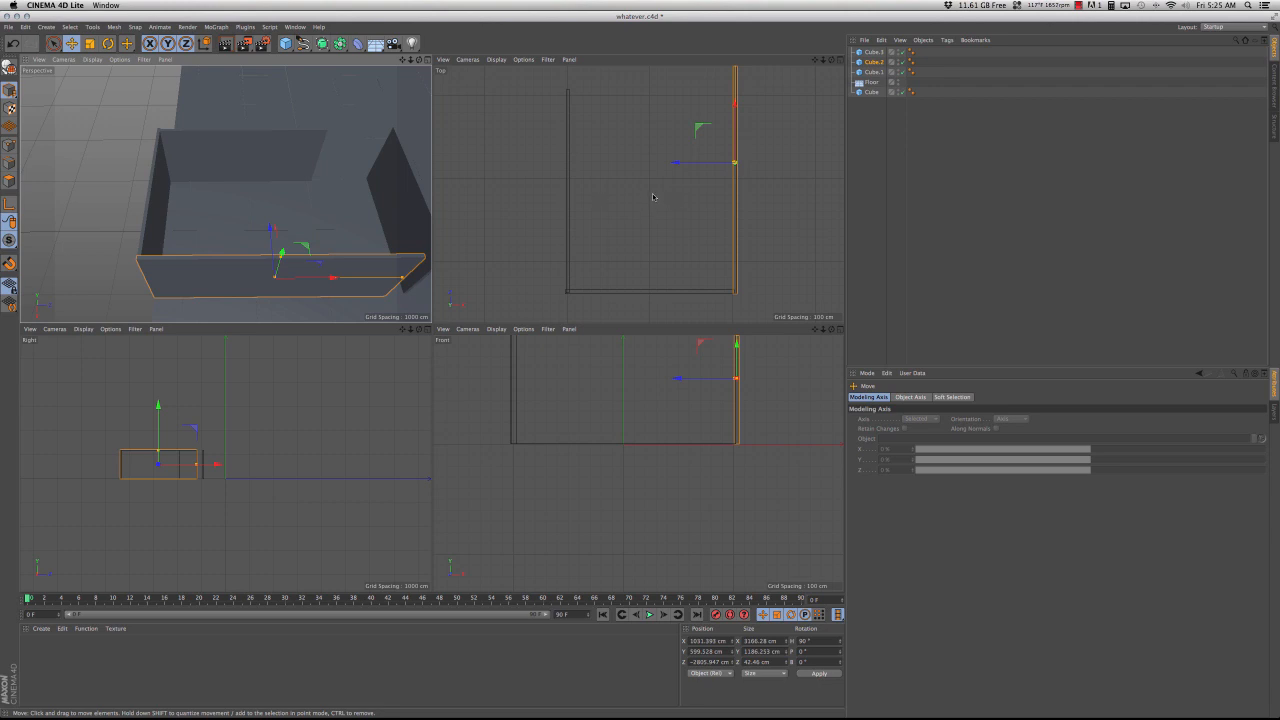
# Step: Lengthen the near wall to about 3436 cm and shift it to about -2645 cm in Z to span both side walls
pyautogui.keyDown('alt'); pyautogui.moveTo(653, 196); pyautogui.dragTo(633, 222, button='middle'); pyautogui.keyUp('alt')
pyautogui.scroll(-2, 634, 202)
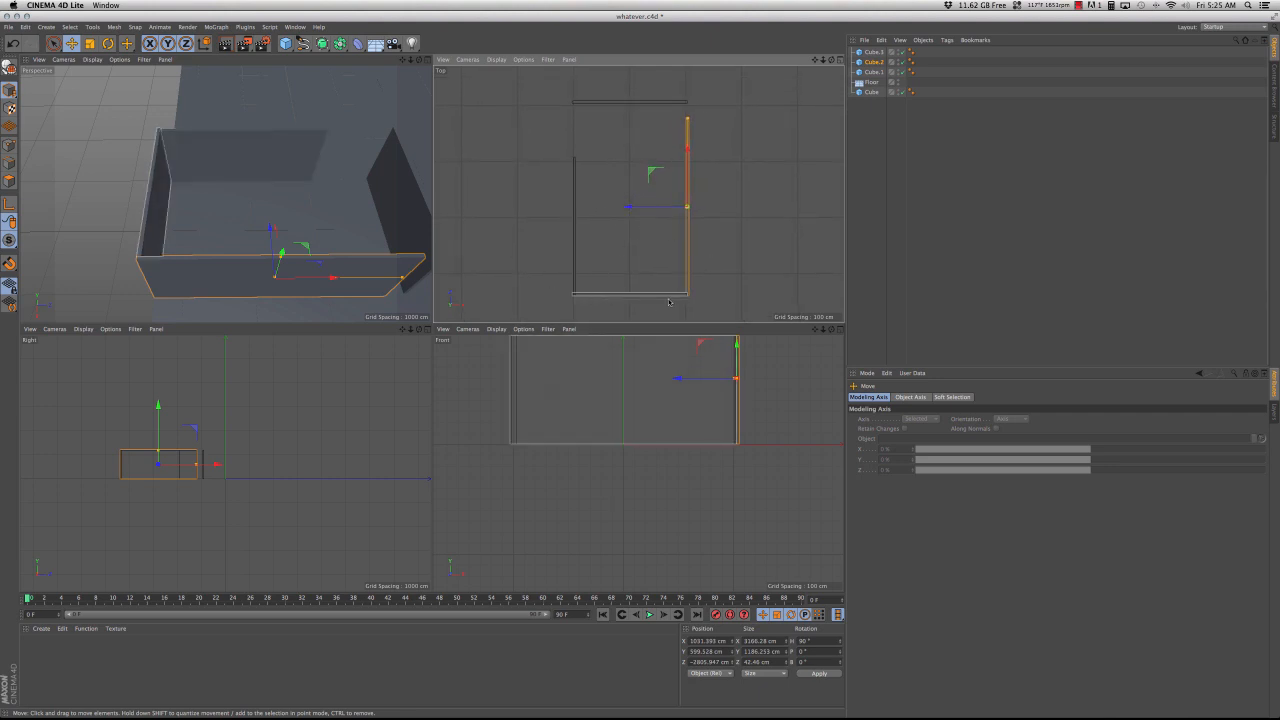
pyautogui.click(407, 225)
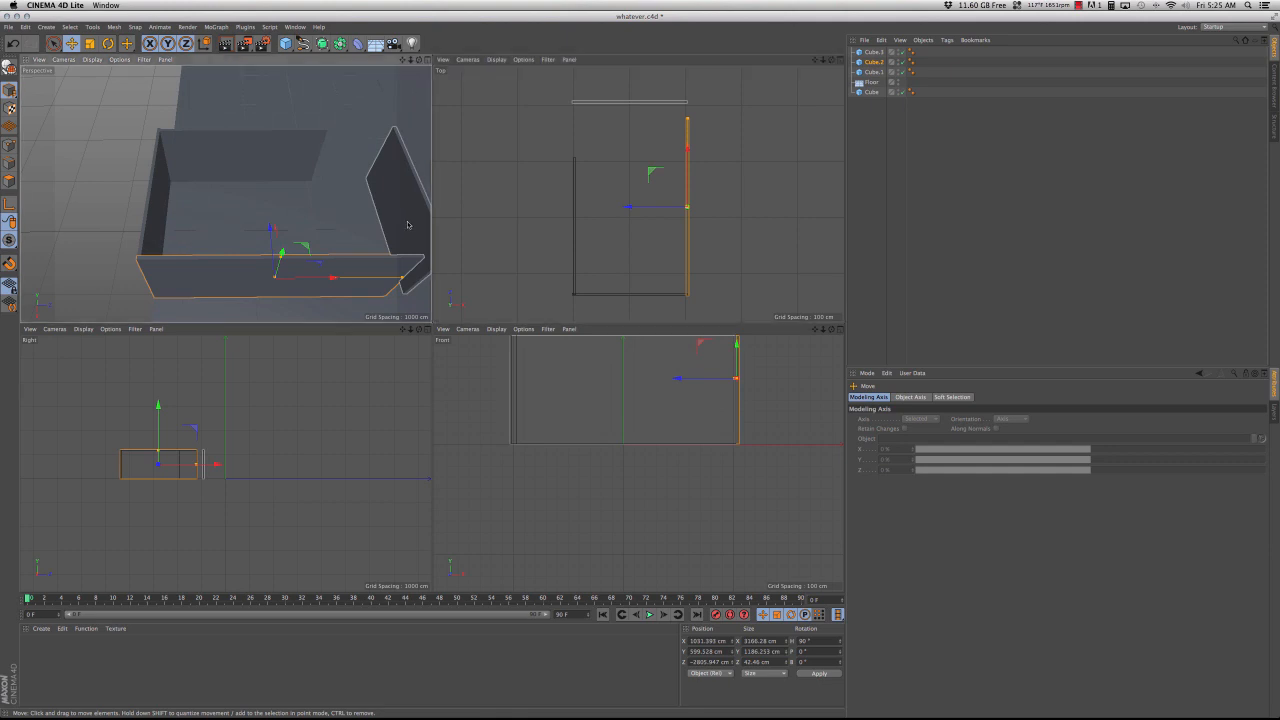
pyautogui.click(355, 268)
pyautogui.press('t')
pyautogui.click(72, 44)
pyautogui.moveTo(331, 278); pyautogui.dragTo(345, 279)
pyautogui.click(90, 44)
pyautogui.click(72, 44)
# Step: Replace the shorter far wall with a duplicate of the long near wall placed at about -1037 cm in X
pyautogui.click(279, 173)
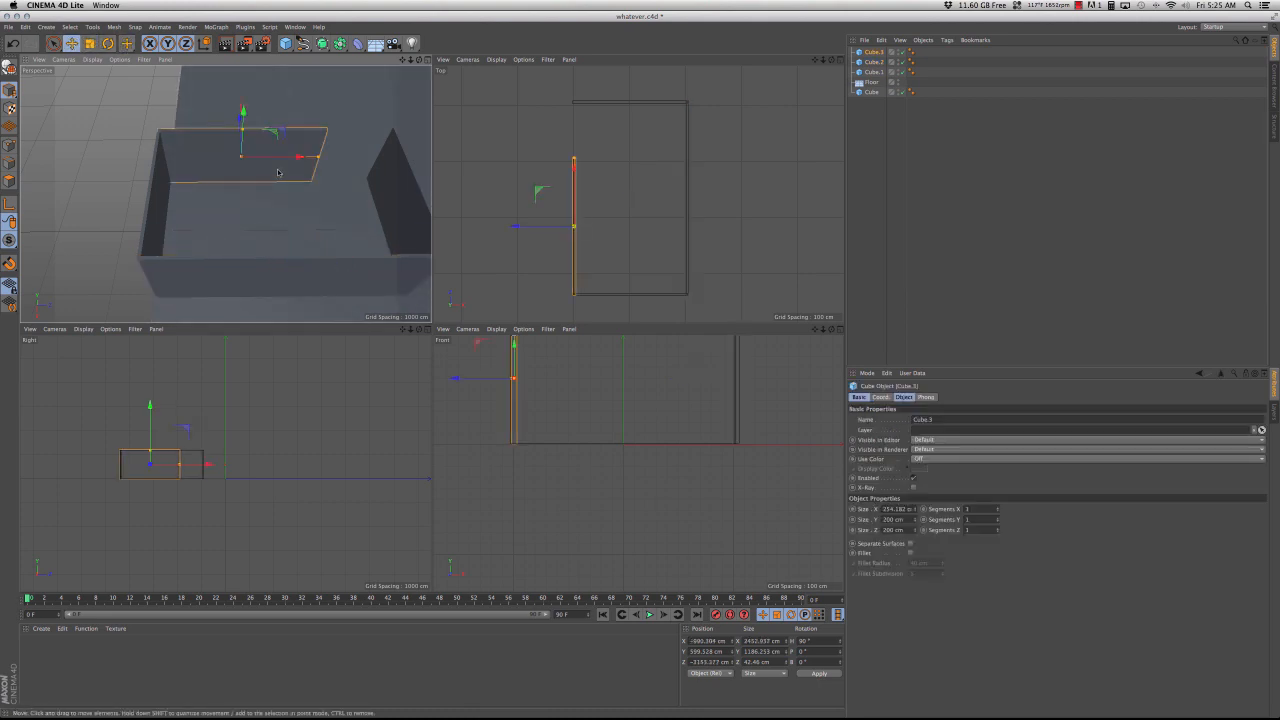
pyautogui.press('Delete')
pyautogui.click(292, 270)
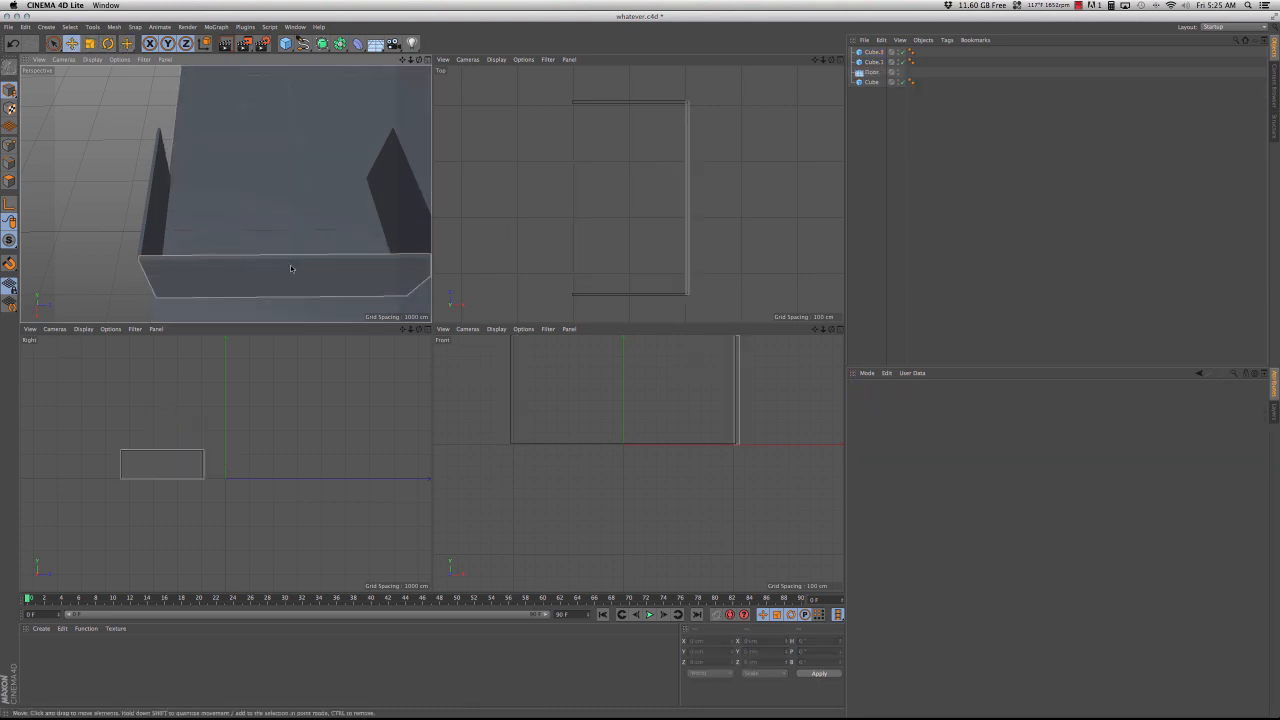
pyautogui.keyDown('ctrl'); pyautogui.moveTo(292, 270); pyautogui.dragTo(281, 117); pyautogui.keyUp('ctrl')
pyautogui.scroll(5, 292, 221)
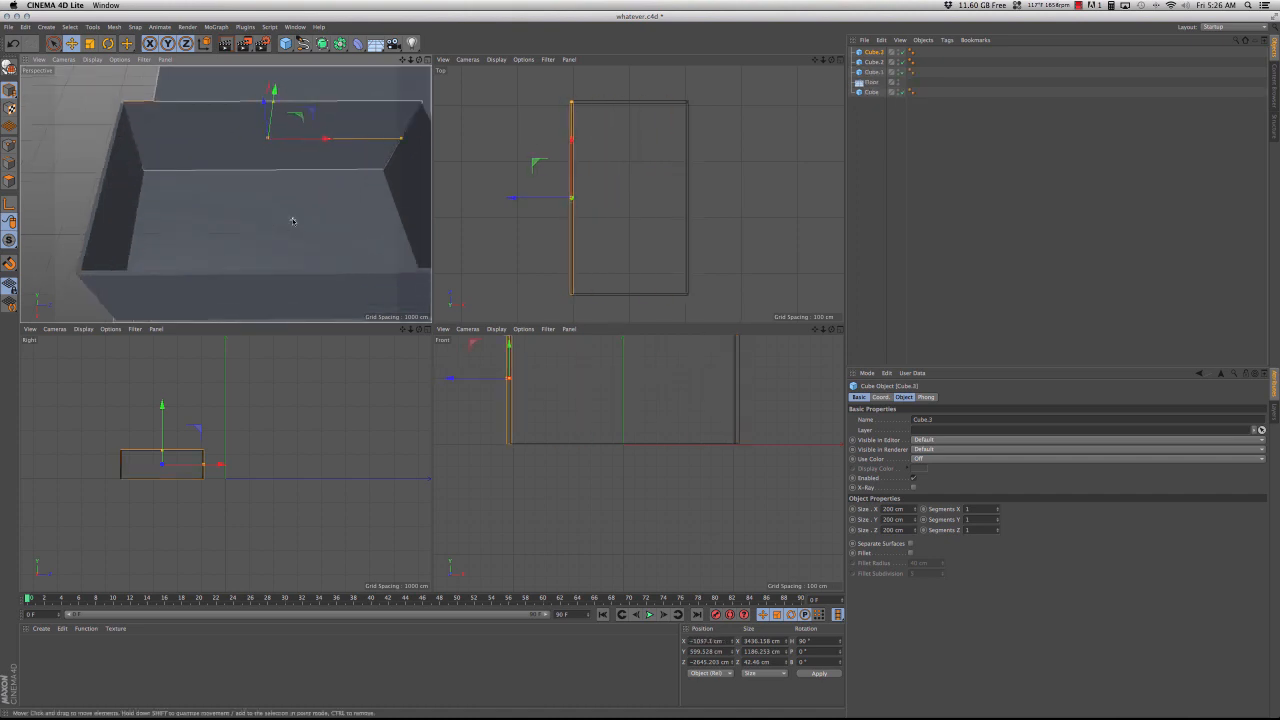
pyautogui.scroll(-4, 293, 222)
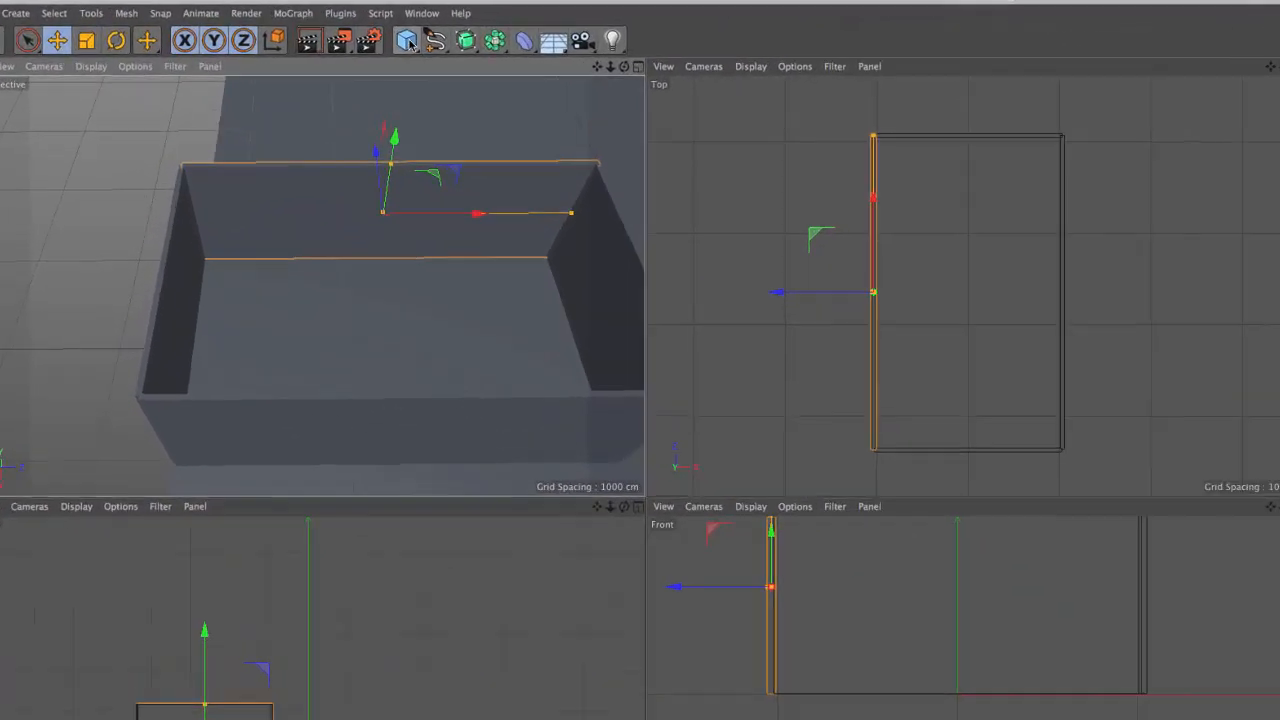
# Step: Add a Figure primitive and stand it on the floor inside the room at about 309 cm in Y and -1373 cm in Z
pyautogui.click(408, 42)
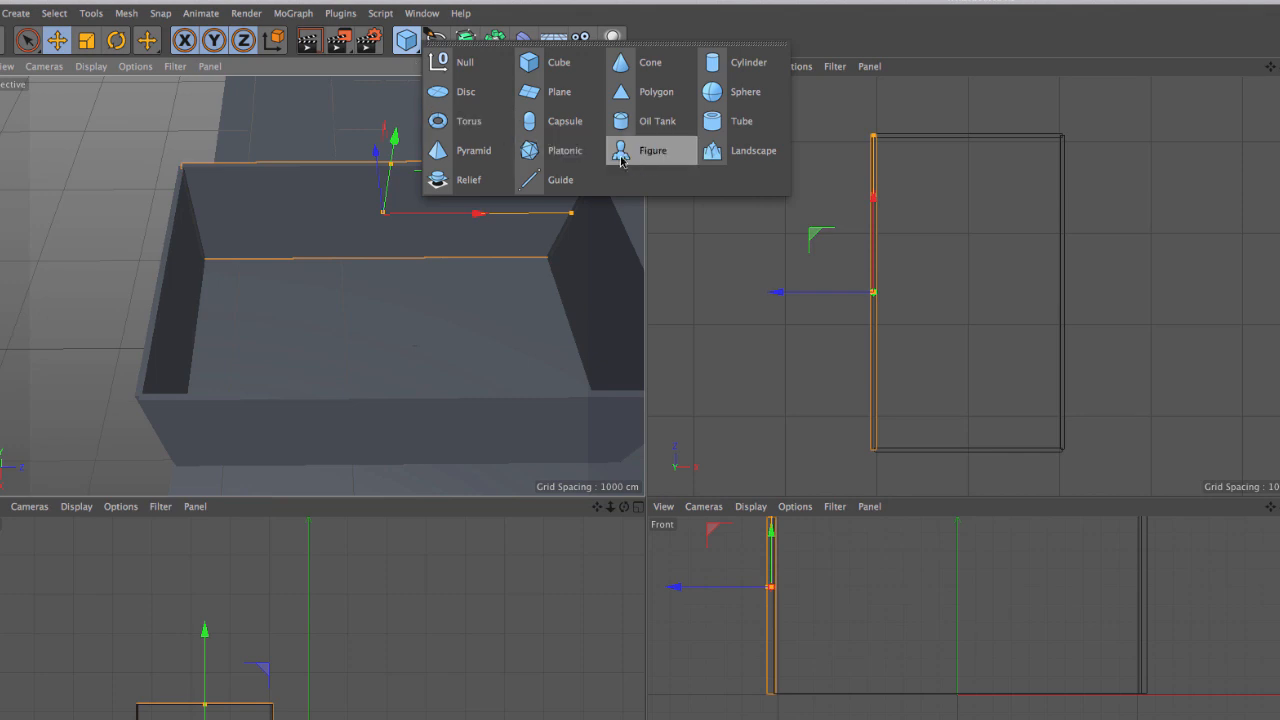
pyautogui.click(653, 150)
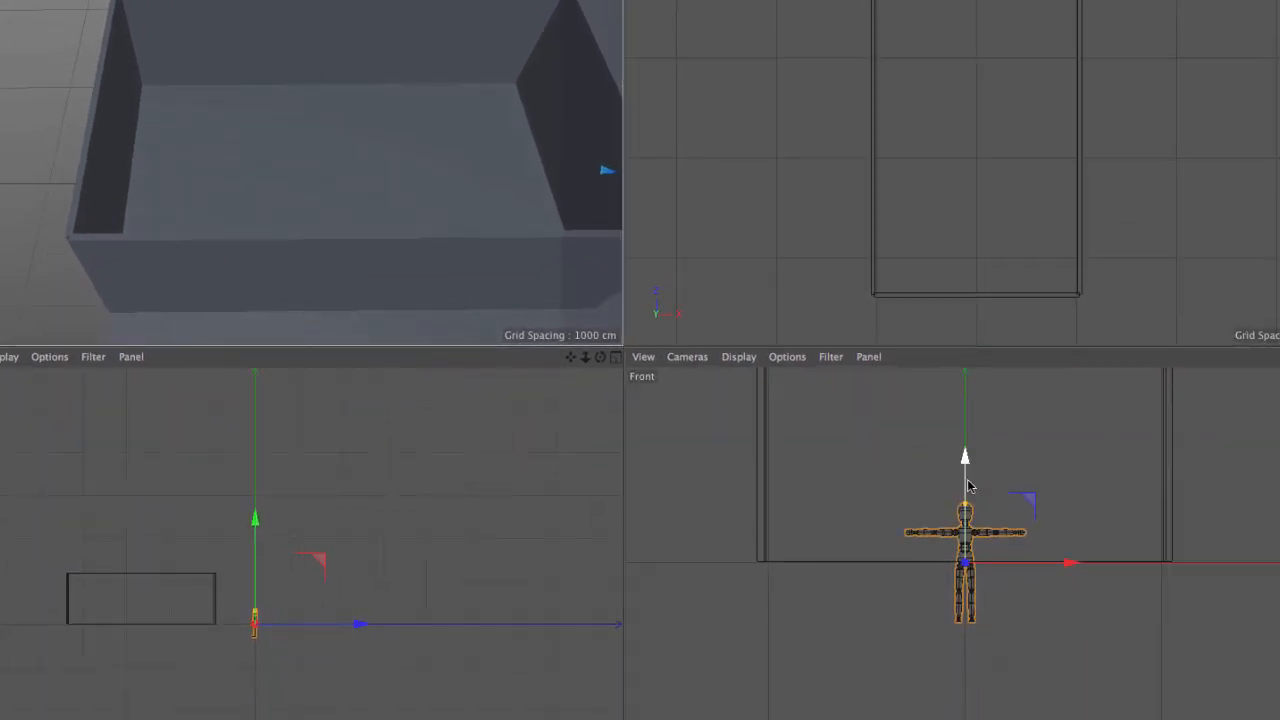
pyautogui.moveTo(966, 484); pyautogui.dragTo(967, 422)
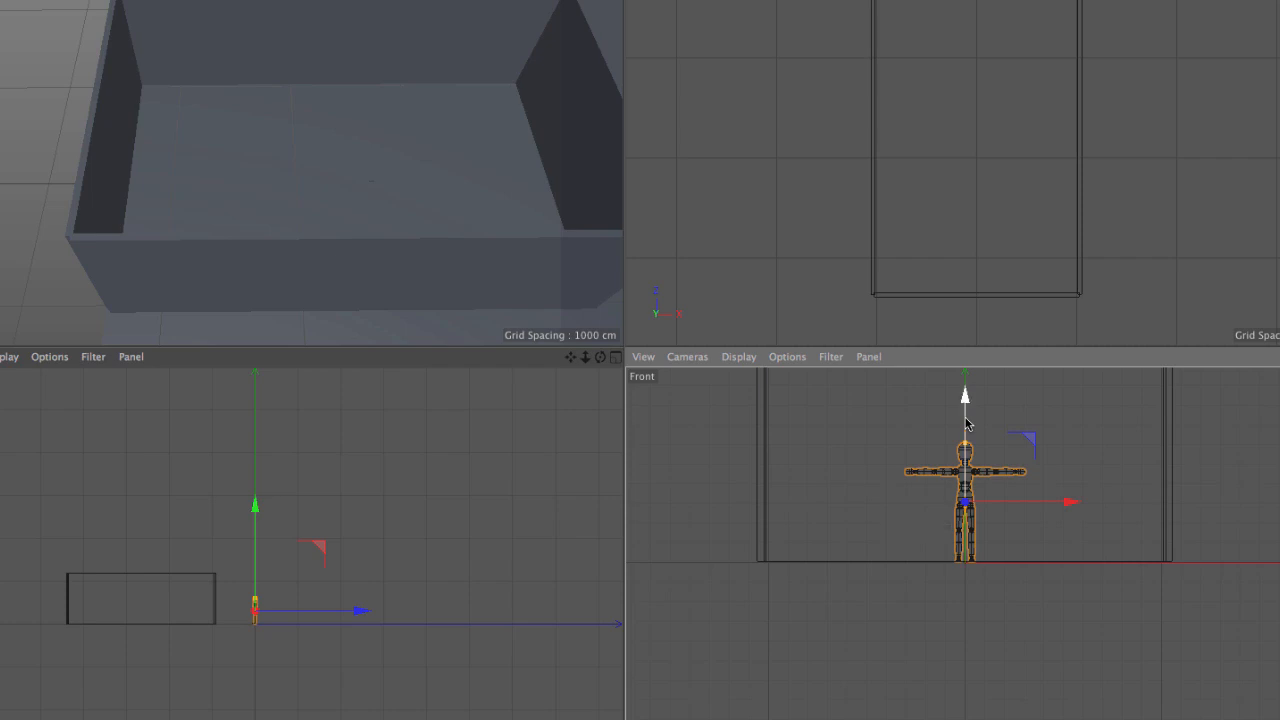
pyautogui.moveTo(361, 610); pyautogui.dragTo(302, 611)
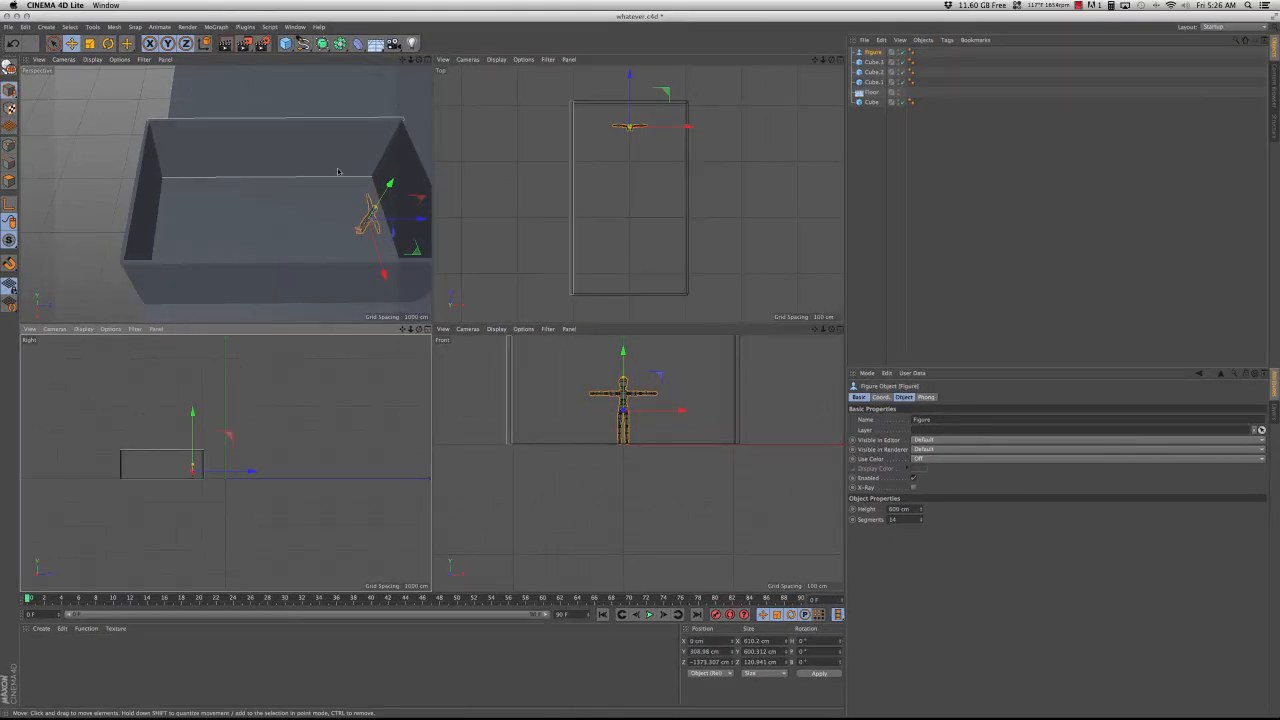
# Step: Move the figure slightly farther into the room, to about -1419 cm in Z
pyautogui.keyDown('alt'); pyautogui.moveTo(338, 172); pyautogui.dragTo(383, 148); pyautogui.keyUp('alt')
pyautogui.click(720, 372)
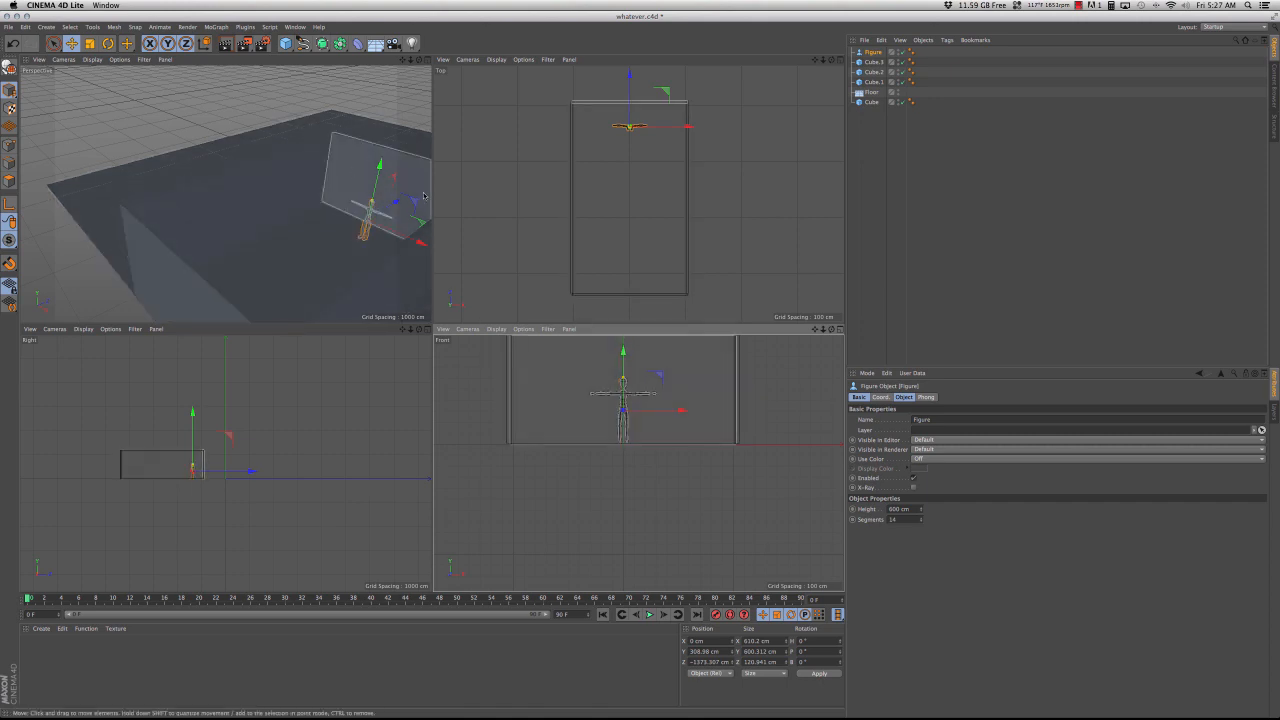
pyautogui.moveTo(396, 202); pyautogui.dragTo(394, 205)
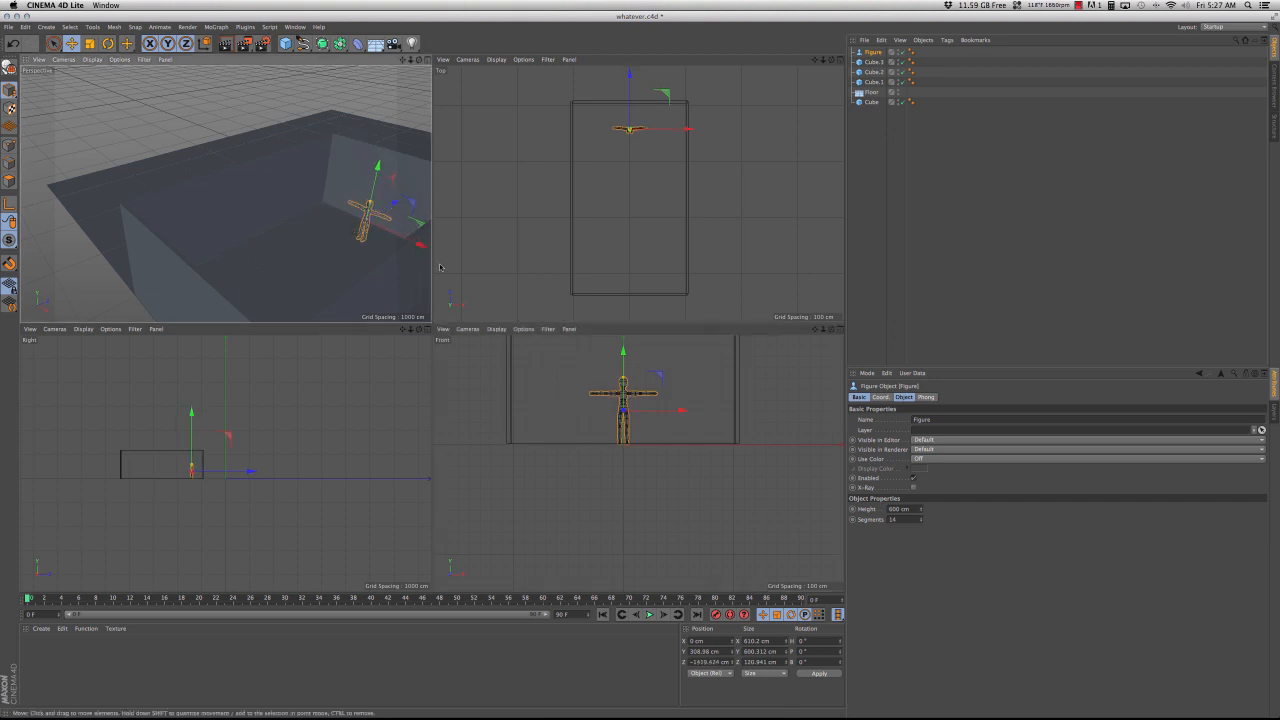
pyautogui.click(356, 181)
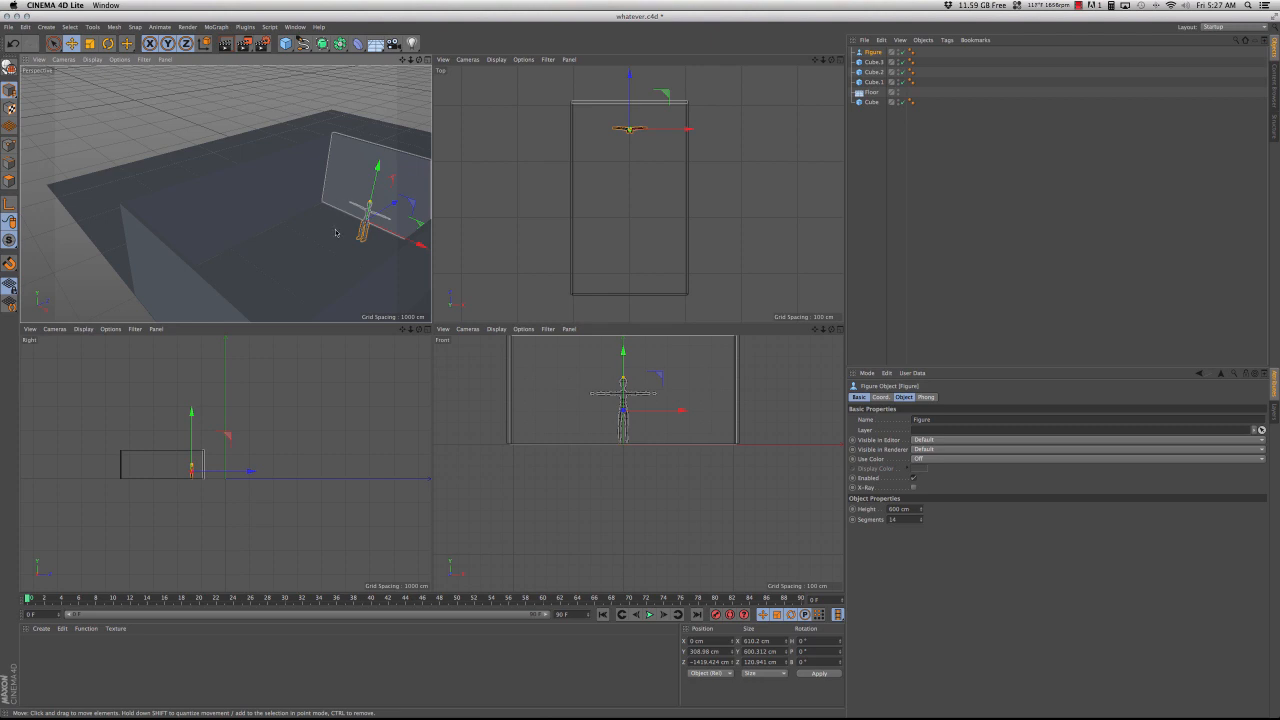
# Step: Shift the near long wall to about -2661 cm in Z and lower it to about -167 cm in Y
pyautogui.keyDown('alt'); pyautogui.moveTo(336, 233); pyautogui.dragTo(275, 236); pyautogui.keyUp('alt')
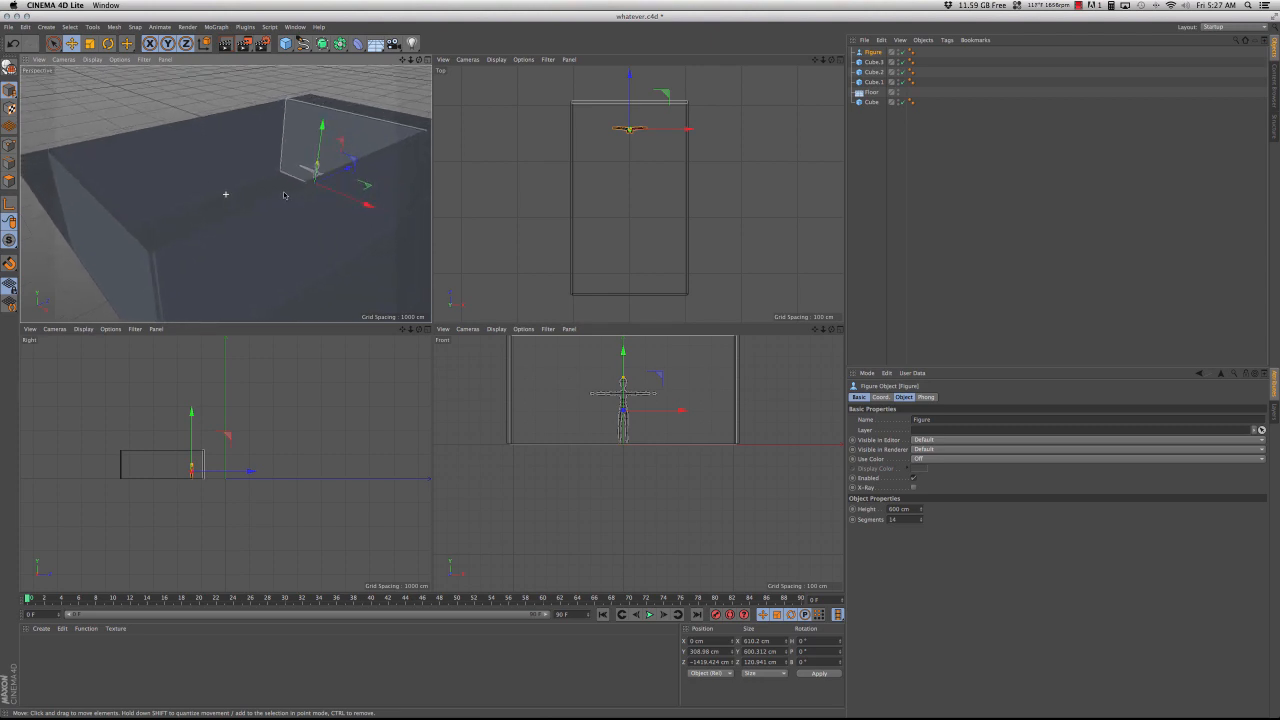
pyautogui.click(272, 246)
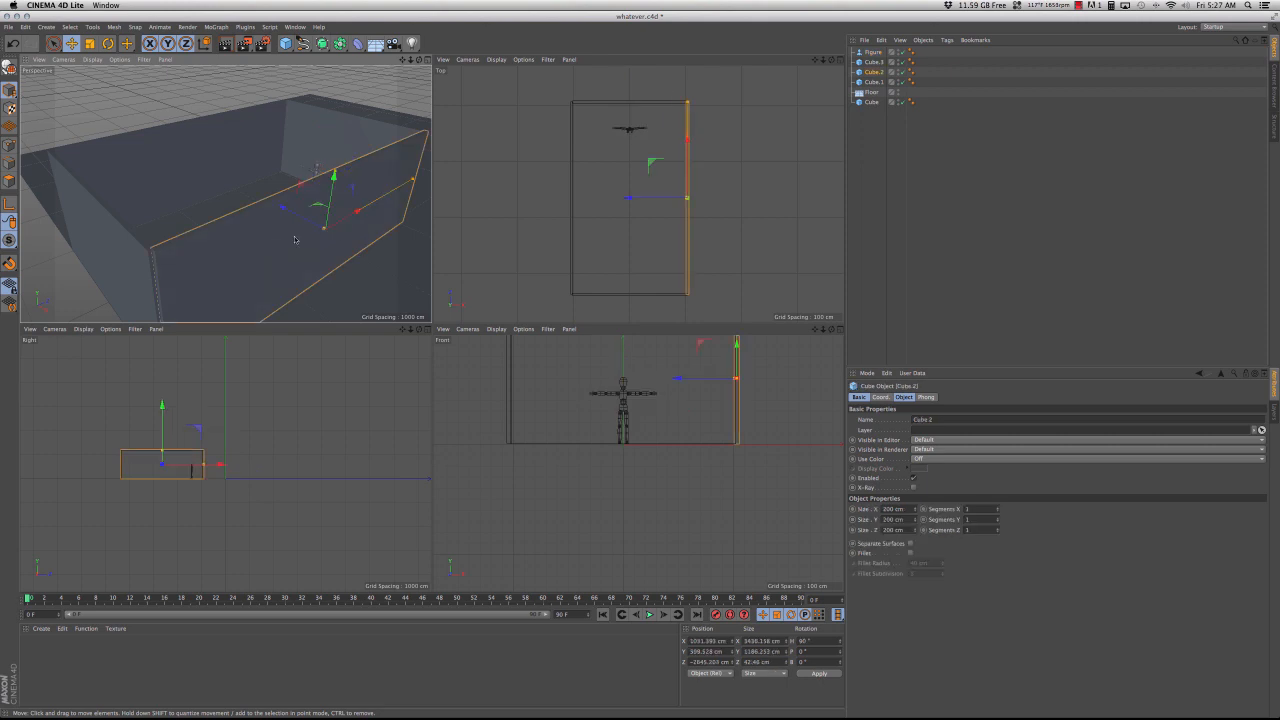
pyautogui.moveTo(358, 212); pyautogui.dragTo(358, 213)
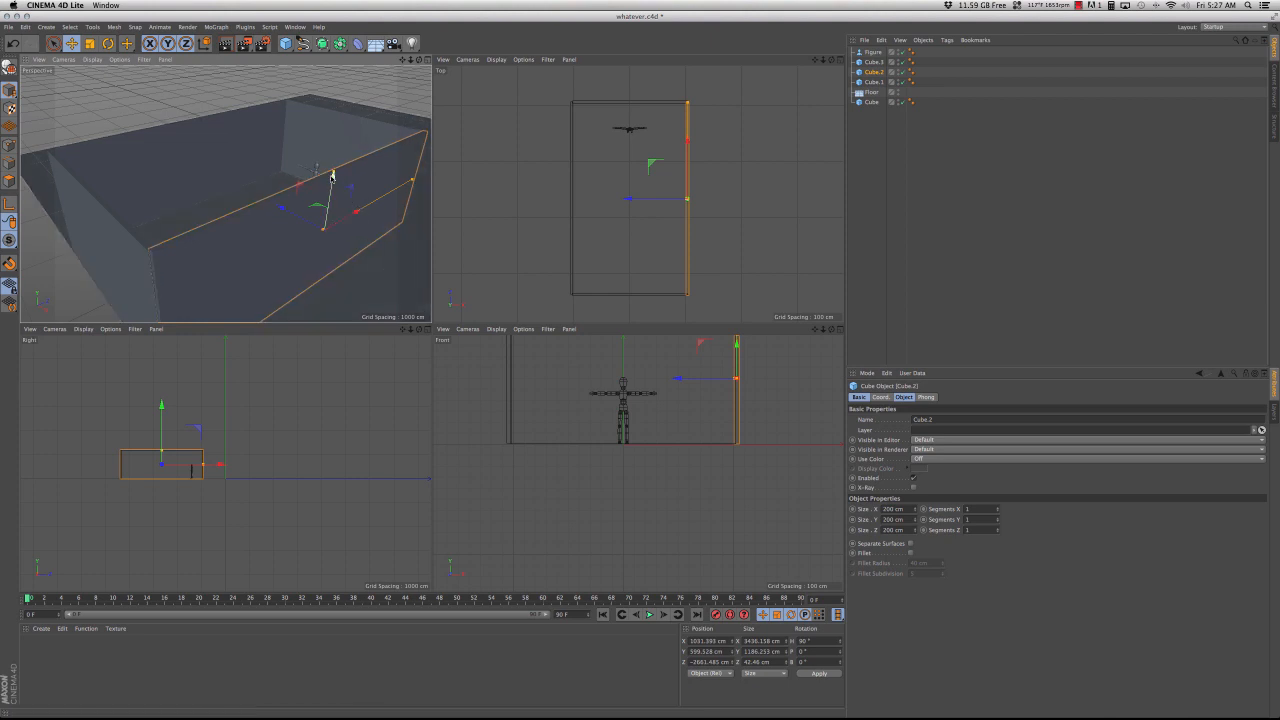
pyautogui.moveTo(332, 176); pyautogui.dragTo(334, 248)
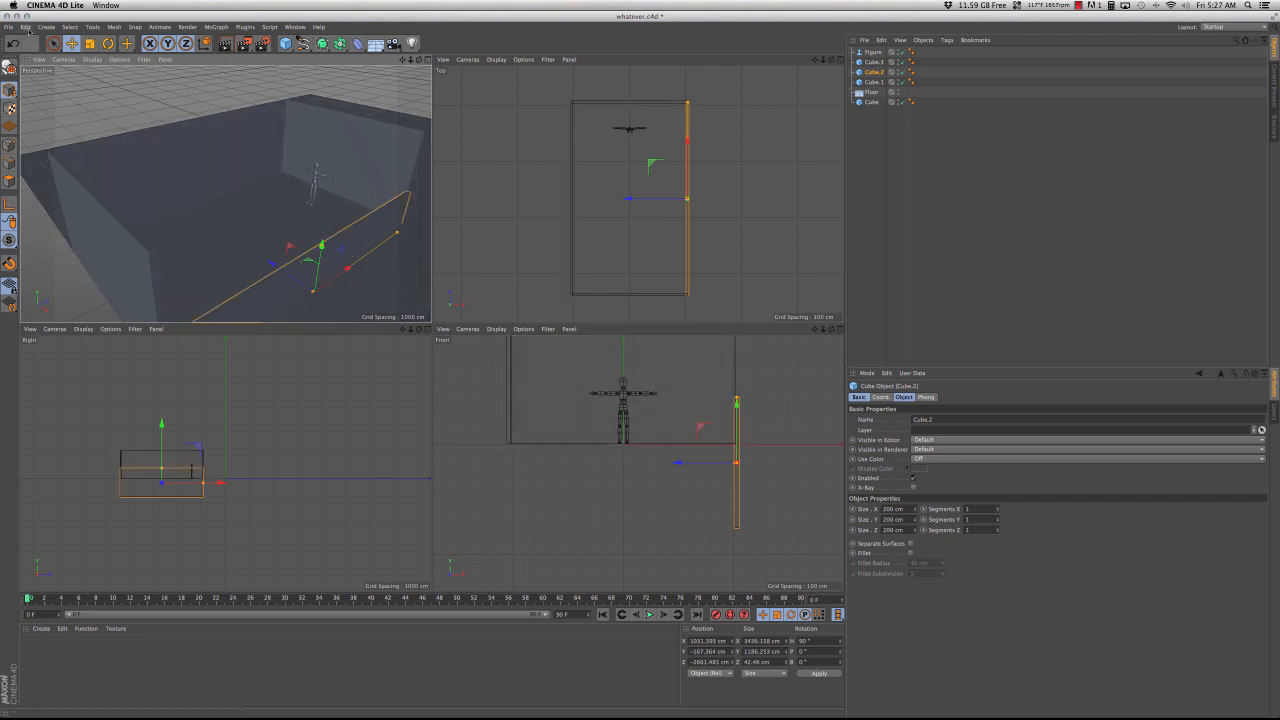
# Step: Reduce the lowered wall's height to about 412 cm and raise it to about 164 cm in Y
pyautogui.click(89, 44)
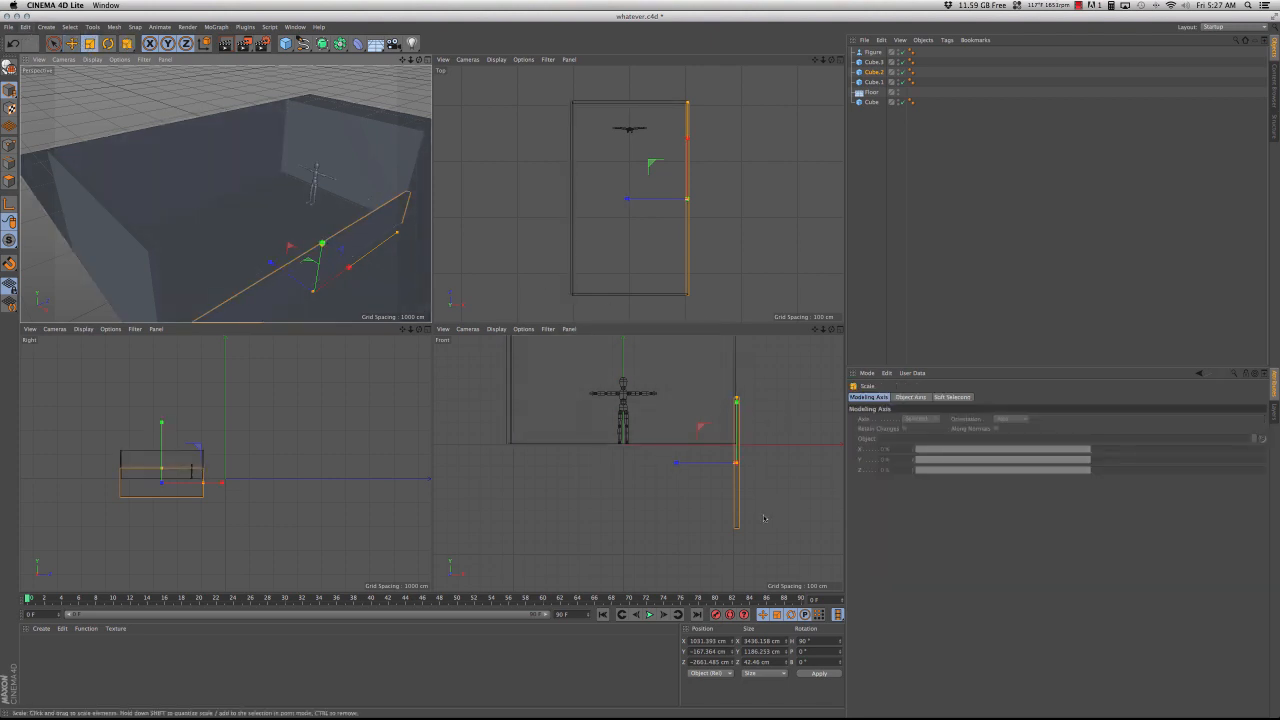
pyautogui.moveTo(736, 400); pyautogui.dragTo(737, 437)
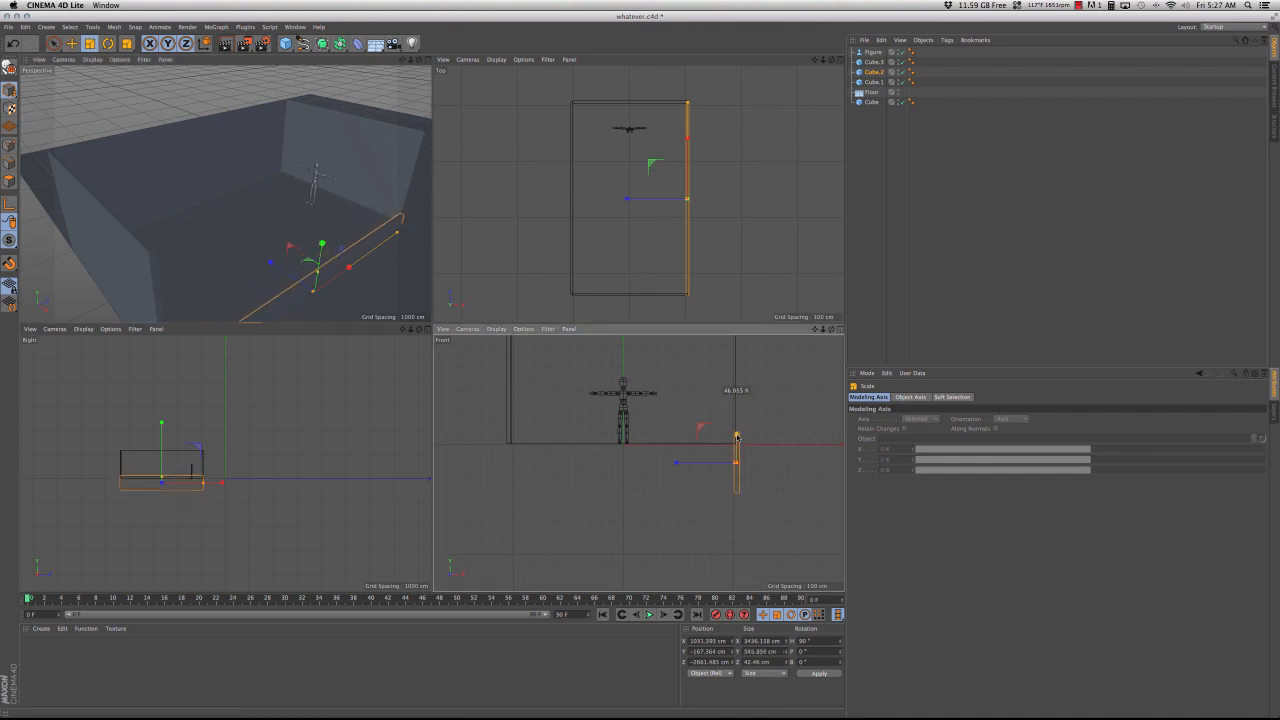
pyautogui.click(72, 44)
pyautogui.moveTo(736, 420); pyautogui.dragTo(736, 368)
pyautogui.press('t')
pyautogui.click(72, 44)
pyautogui.keyDown('alt'); pyautogui.moveTo(330, 245); pyautogui.dragTo(307, 203); pyautogui.keyUp('alt')
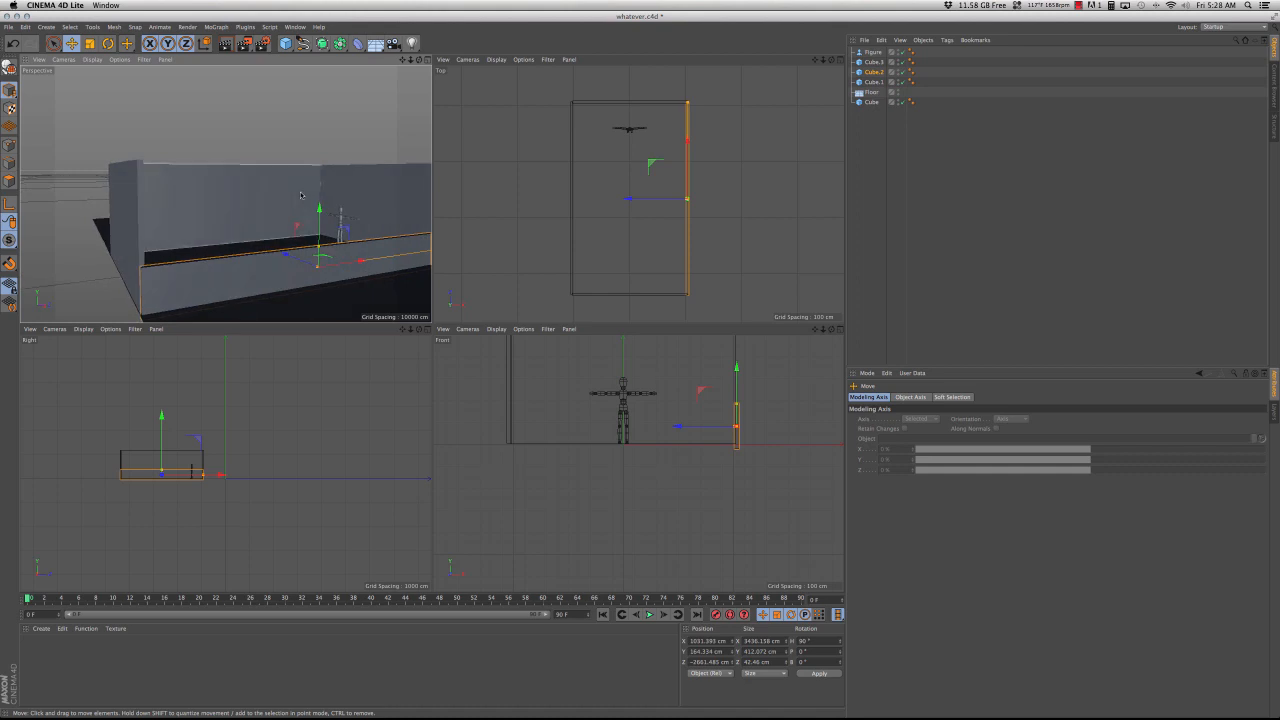
# Step: Scale the two end walls and the tall long wall down together to about 968 cm high and lower them to about 489 cm in Y
pyautogui.click(379, 189)
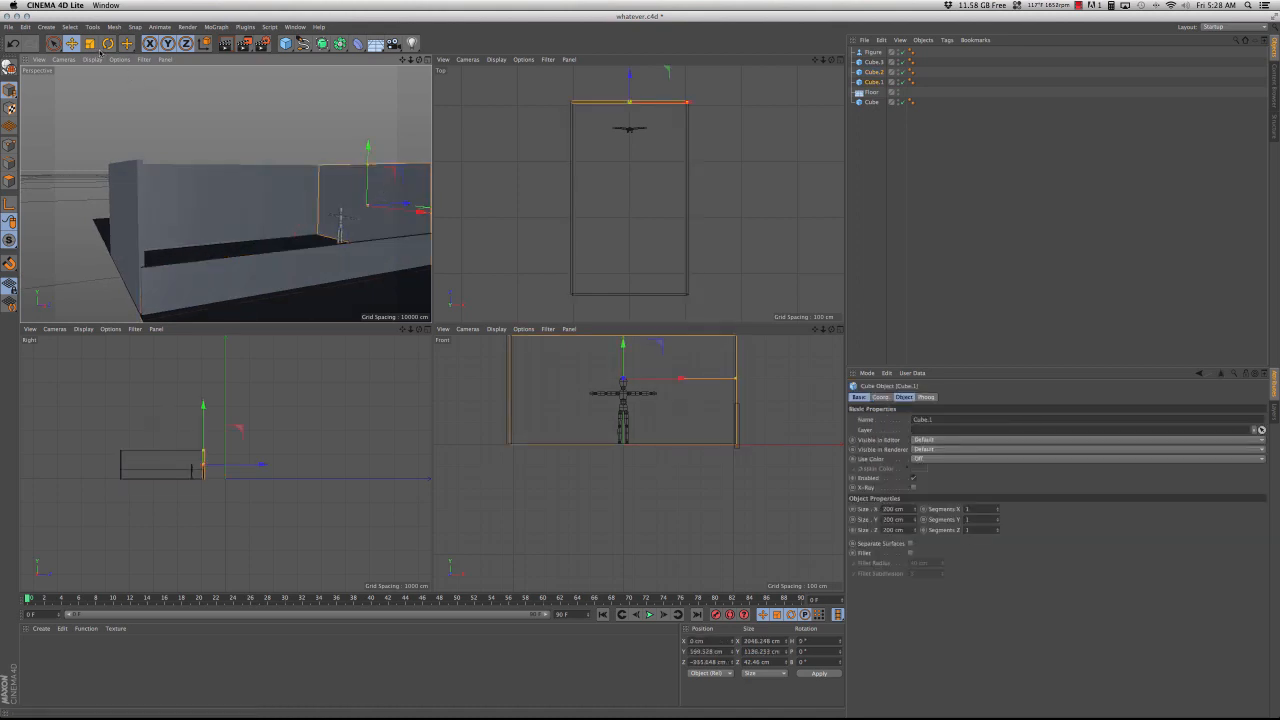
pyautogui.click(90, 44)
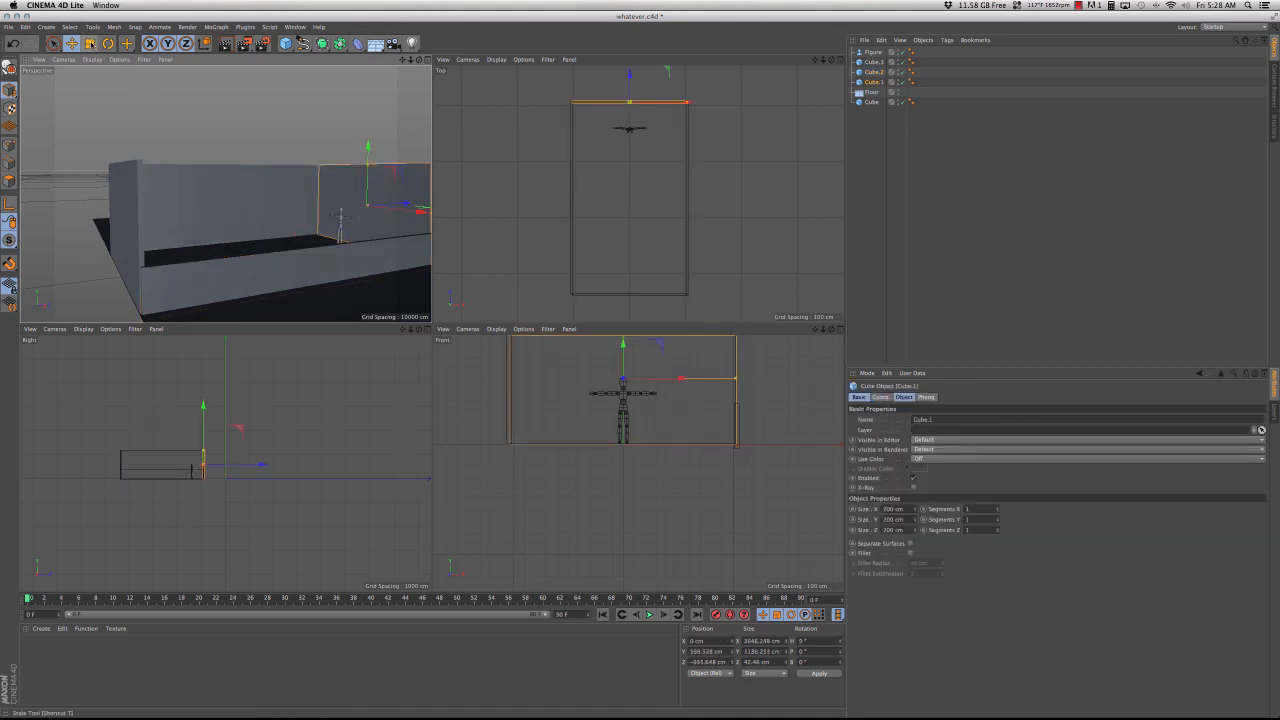
pyautogui.keyDown('shift'); pyautogui.click(222, 192); pyautogui.keyUp('shift')
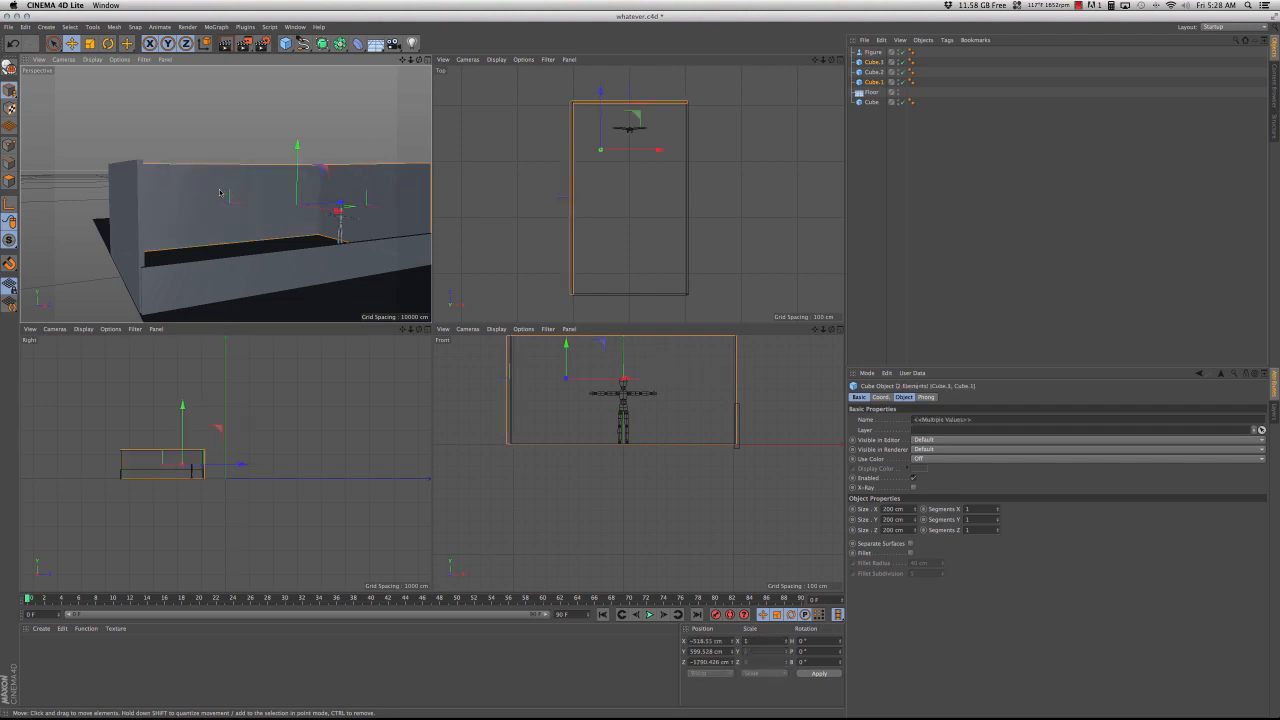
pyautogui.keyDown('shift'); pyautogui.click(143, 204); pyautogui.keyUp('shift')
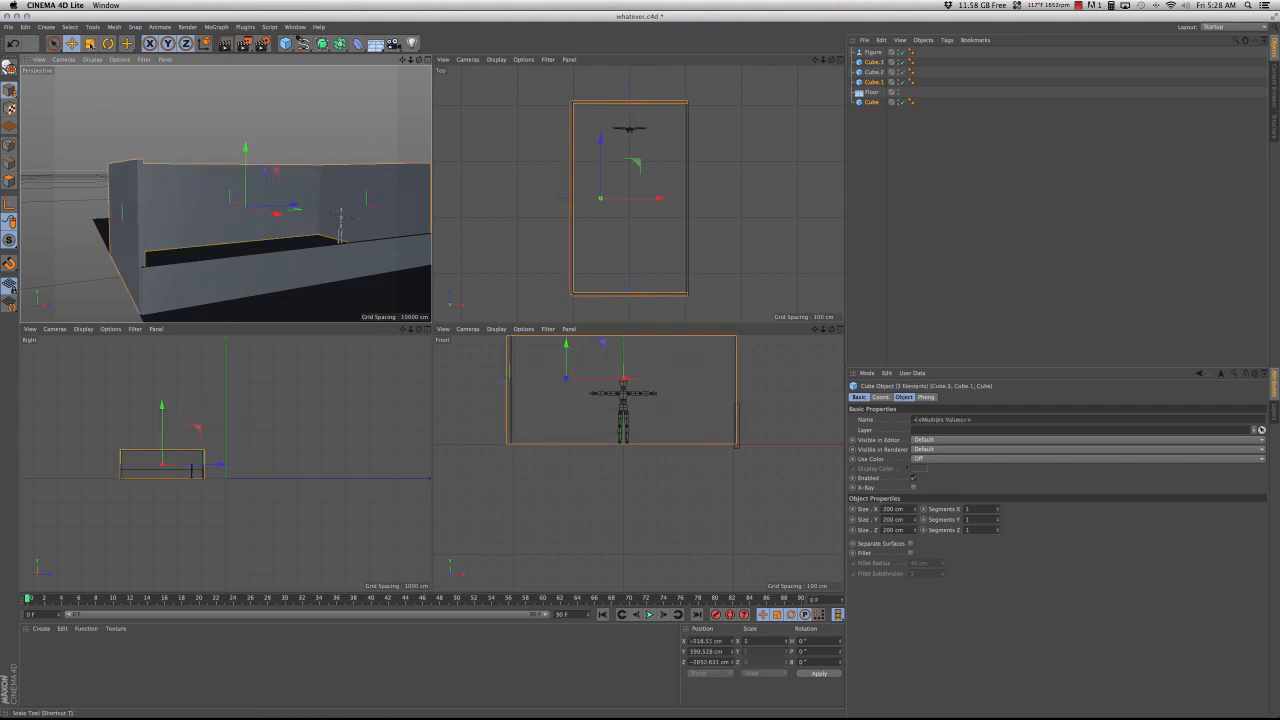
pyautogui.press('t')
pyautogui.moveTo(245, 146)
pyautogui.mouseDown()
pyautogui.moveTo(246, 185)
pyautogui.moveTo(246, 156)
pyautogui.mouseUp()
pyautogui.press('e')
pyautogui.press('t')
pyautogui.press('e')
pyautogui.click(90, 43)
pyautogui.click(72, 43)
pyautogui.moveTo(247, 157); pyautogui.dragTo(247, 158)
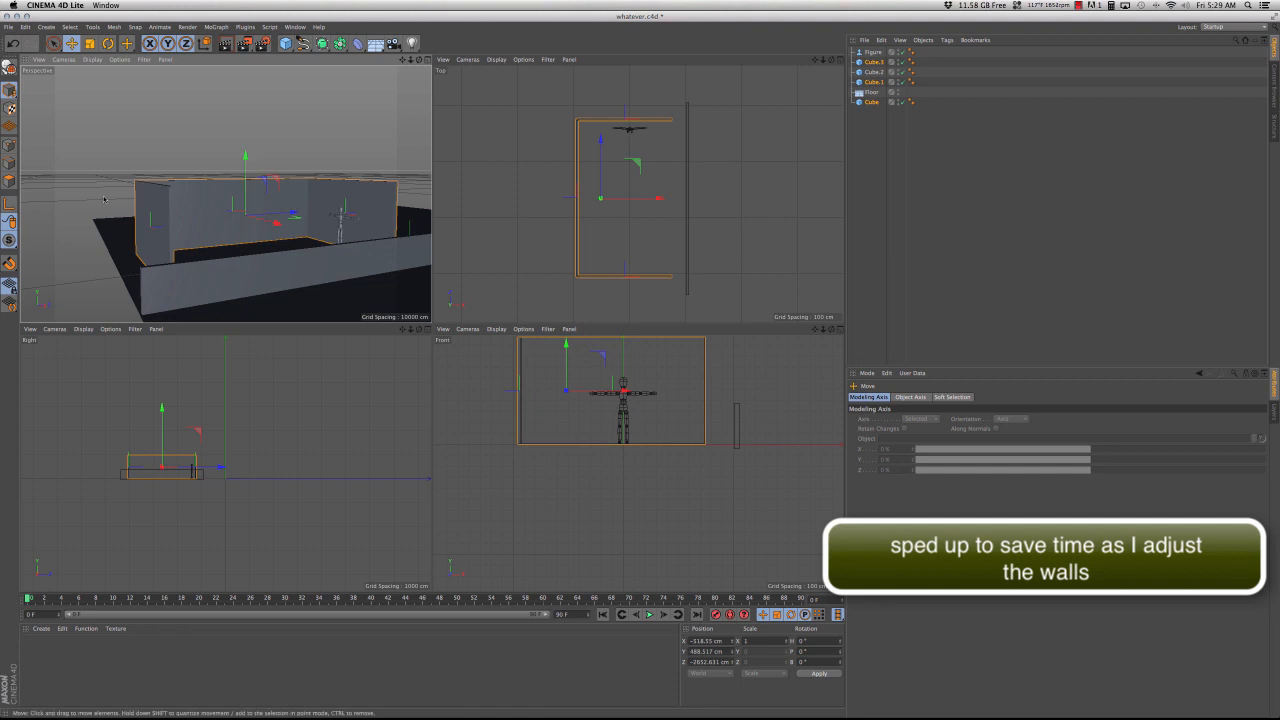
# Step: Move the near end wall outward, then lengthen the tall long wall to about 3118 cm and shift it to meet both end walls
pyautogui.click(155, 222)
pyautogui.moveTo(203, 221); pyautogui.dragTo(177, 228)
pyautogui.click(200, 222)
pyautogui.click(90, 43)
pyautogui.moveTo(282, 210); pyautogui.dragTo(286, 210)
pyautogui.click(72, 43)
pyautogui.moveTo(577, 199); pyautogui.dragTo(577, 208)
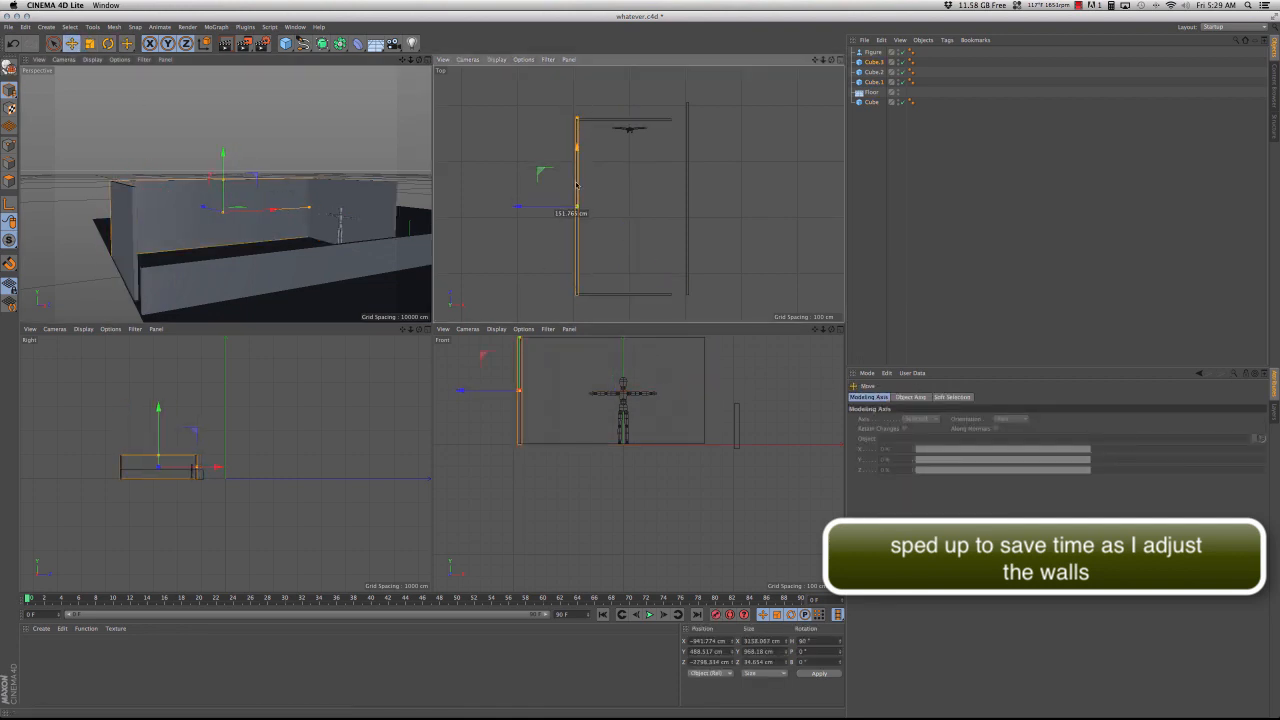
pyautogui.click(620, 294)
pyautogui.keyDown('shift'); pyautogui.click(624, 121); pyautogui.keyUp('shift')
pyautogui.click(90, 43)
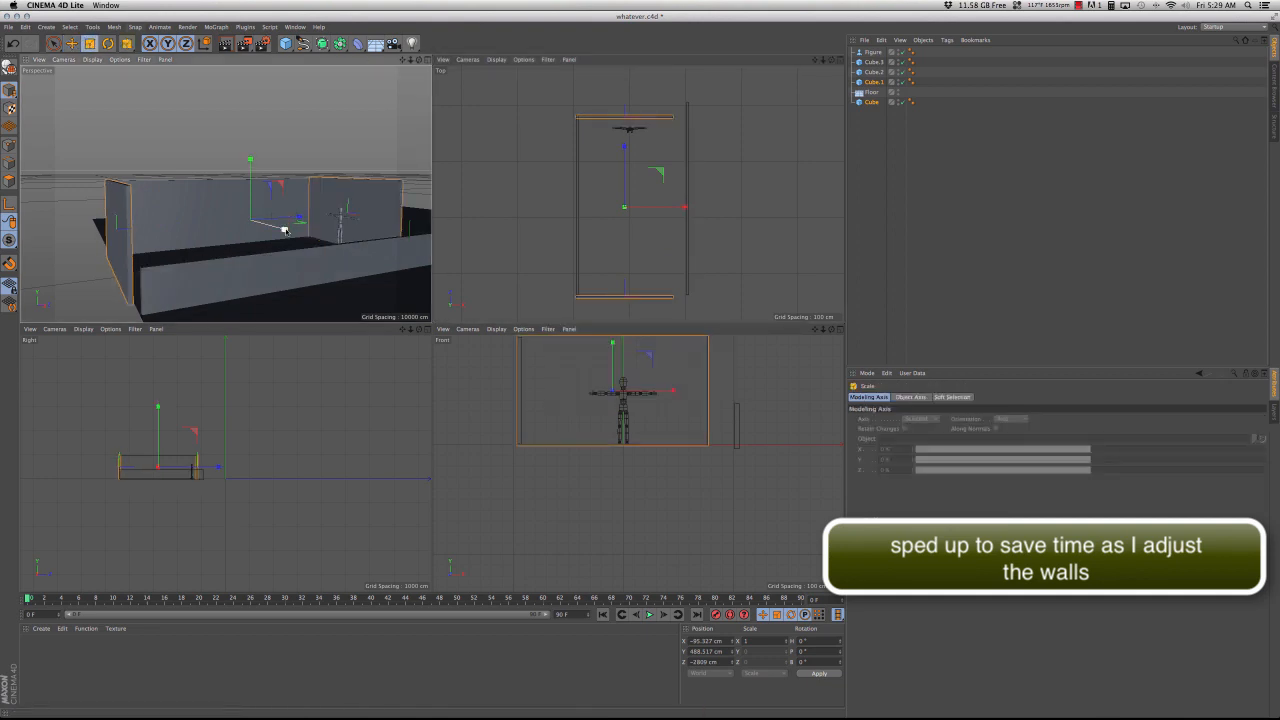
# Step: Widen the near end wall to about 2200 cm and shift it sideways so it spans between the long walls
pyautogui.click(123, 246)
pyautogui.moveTo(131, 240); pyautogui.dragTo(135, 244)
pyautogui.click(72, 43)
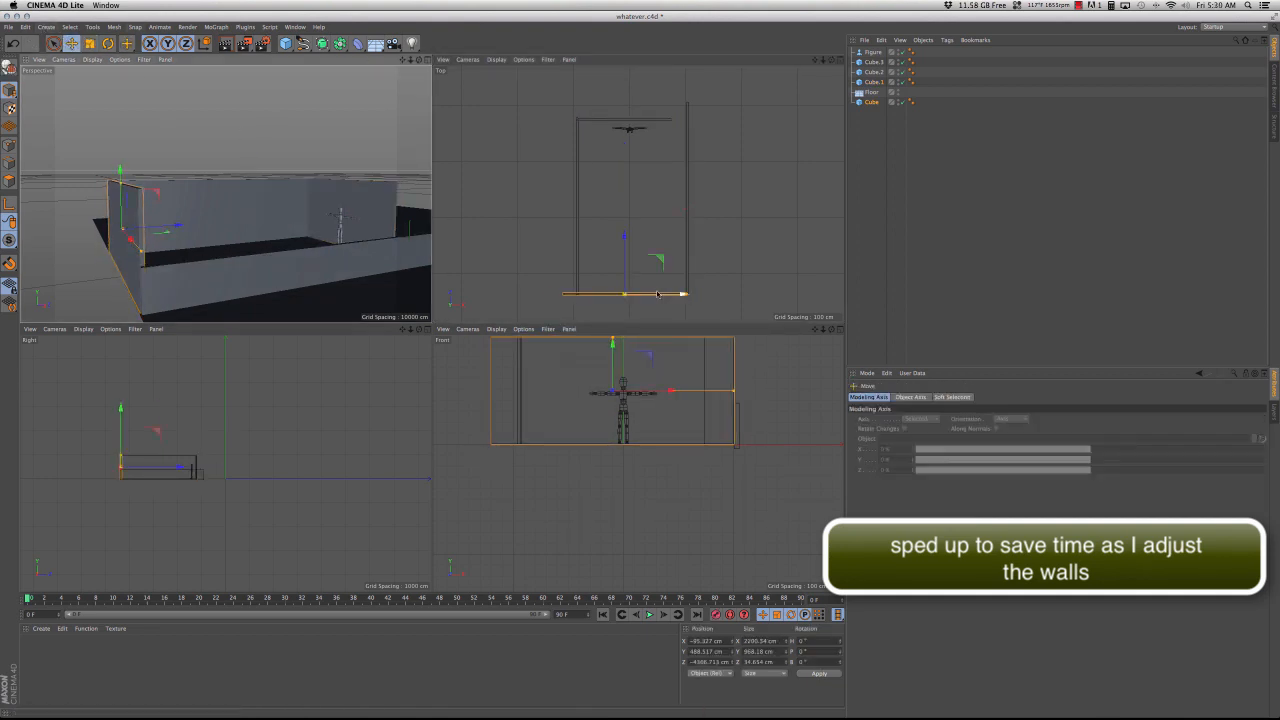
pyautogui.moveTo(661, 291); pyautogui.dragTo(632, 77)
# Step: Delete the far end wall and replace it with a copy of the widened near end wall, placed at the room's far end
pyautogui.click(624, 120)
pyautogui.press('Delete')
pyautogui.click(620, 294)
pyautogui.press('super+c')
pyautogui.press('super+v')
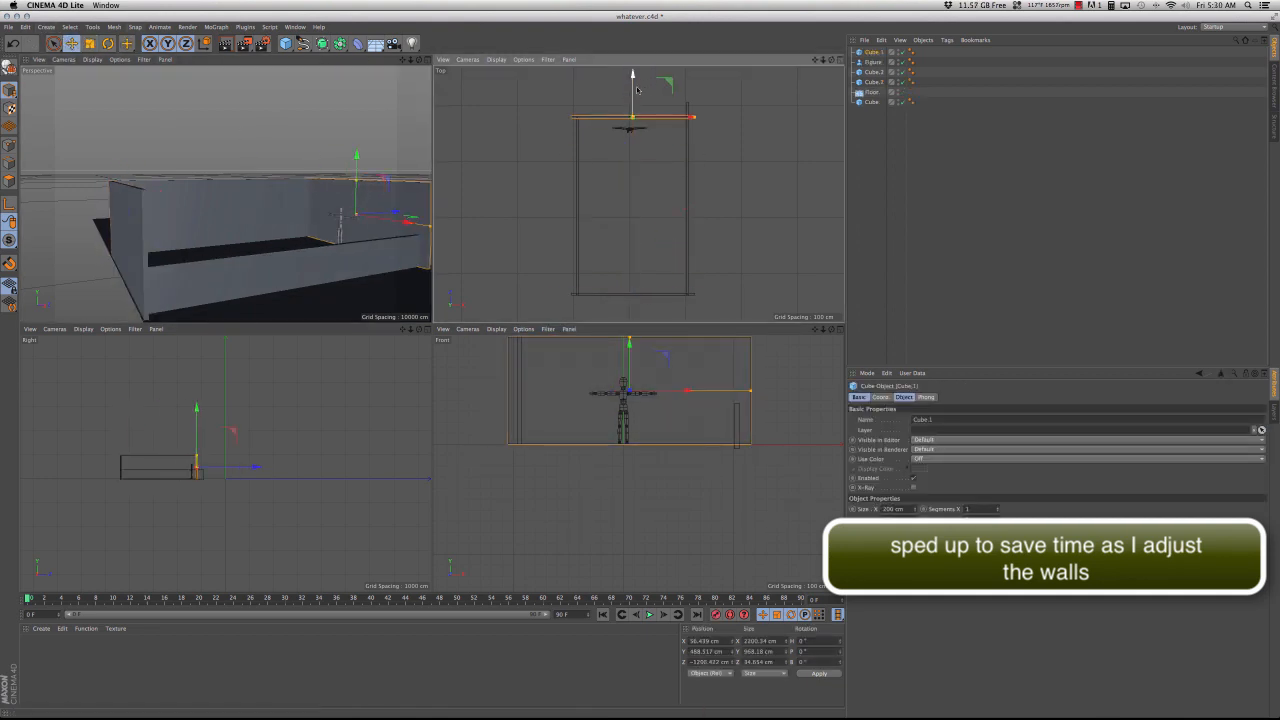
# Step: Shift the low long wall outward to the edge of the end walls, at about 1139 cm in X
pyautogui.scroll(2, 682, 204)
pyautogui.click(201, 277)
pyautogui.moveTo(678, 426); pyautogui.dragTo(690, 426)
pyautogui.moveTo(757, 419); pyautogui.dragTo(777, 489, button='middle')
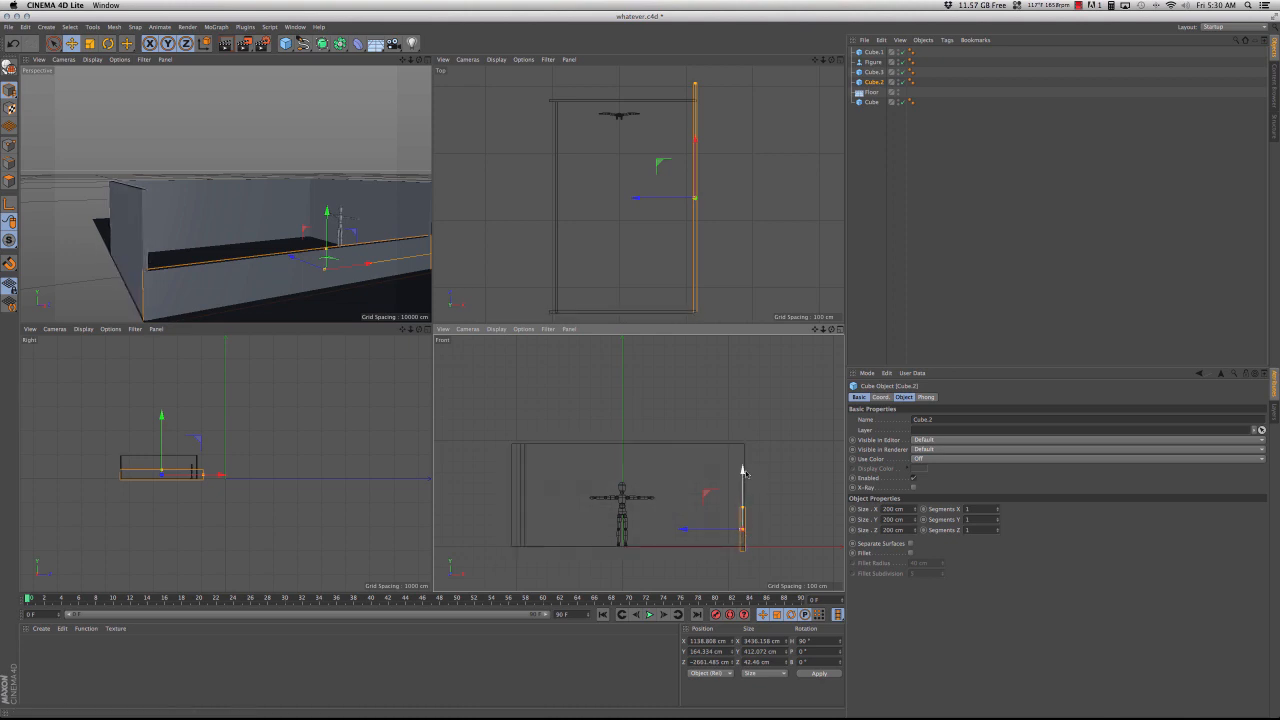
# Step: Duplicate the low wall upward and reduce the copy to a strip about 196 cm high, at about 874 cm in Y
pyautogui.keyDown('ctrl'); pyautogui.moveTo(743, 470); pyautogui.dragTo(750, 386); pyautogui.keyUp('ctrl')
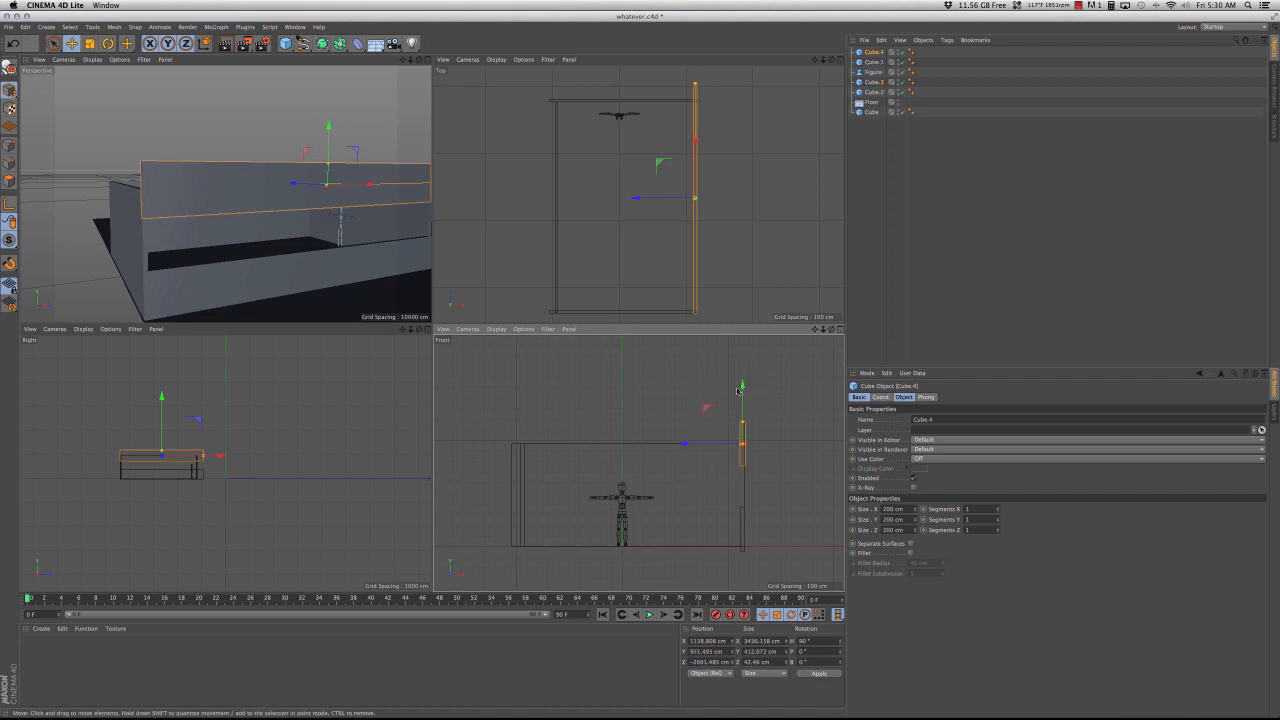
pyautogui.click(89, 43)
pyautogui.moveTo(745, 386)
pyautogui.mouseDown()
pyautogui.moveTo(744, 409)
pyautogui.moveTo(743, 396)
pyautogui.mouseUp()
pyautogui.click(72, 44)
pyautogui.click(90, 44)
pyautogui.moveTo(328, 134); pyautogui.dragTo(330, 137)
pyautogui.click(68, 57)
pyautogui.click(72, 45)
pyautogui.click(72, 44)
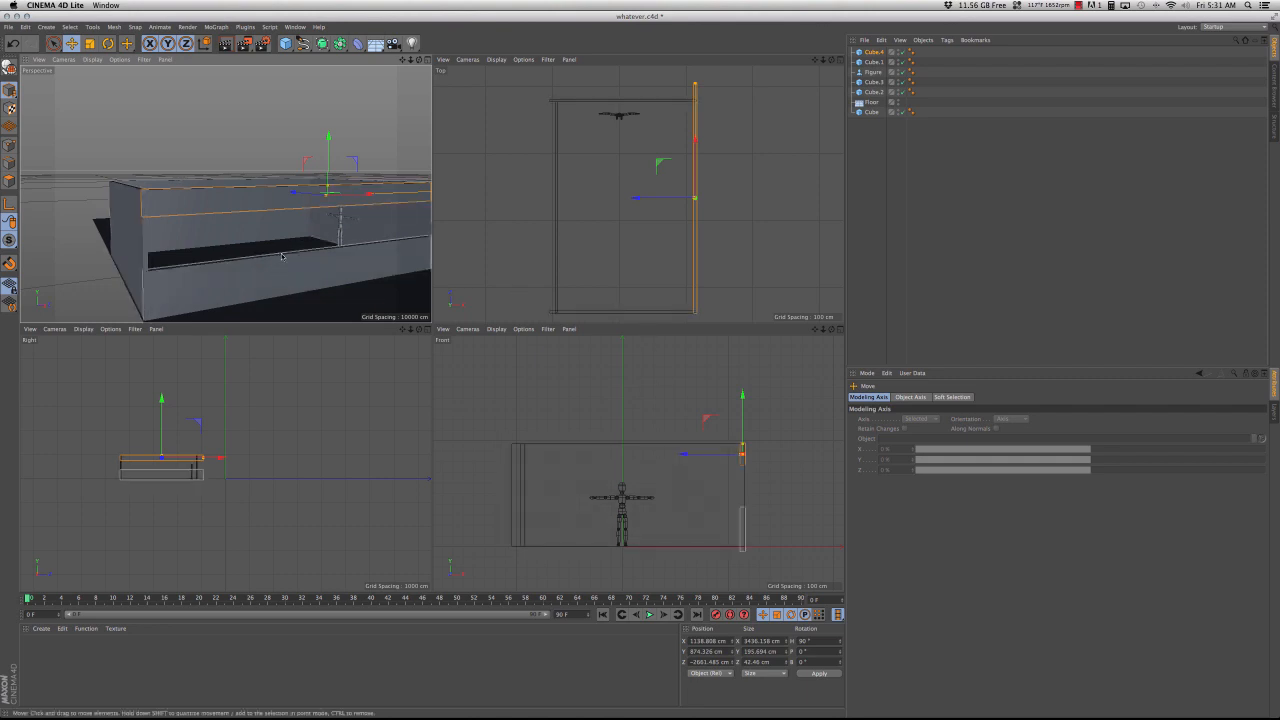
# Step: Duplicate the upper strip down into the gap and resize the copy to a panel about 845 cm long and 536 cm high
pyautogui.keyDown('alt'); pyautogui.moveTo(281, 256); pyautogui.dragTo(280, 200); pyautogui.keyUp('alt')
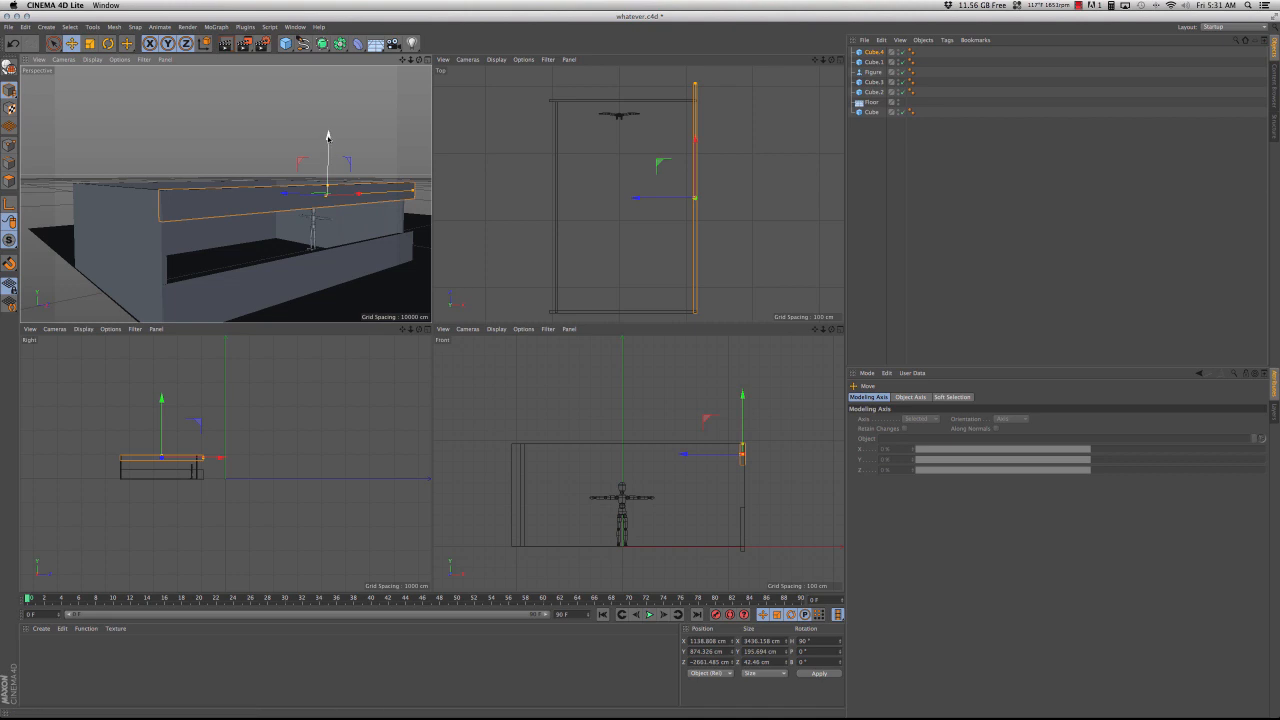
pyautogui.keyDown('ctrl'); pyautogui.moveTo(327, 136); pyautogui.dragTo(327, 170); pyautogui.keyUp('ctrl')
pyautogui.press('t')
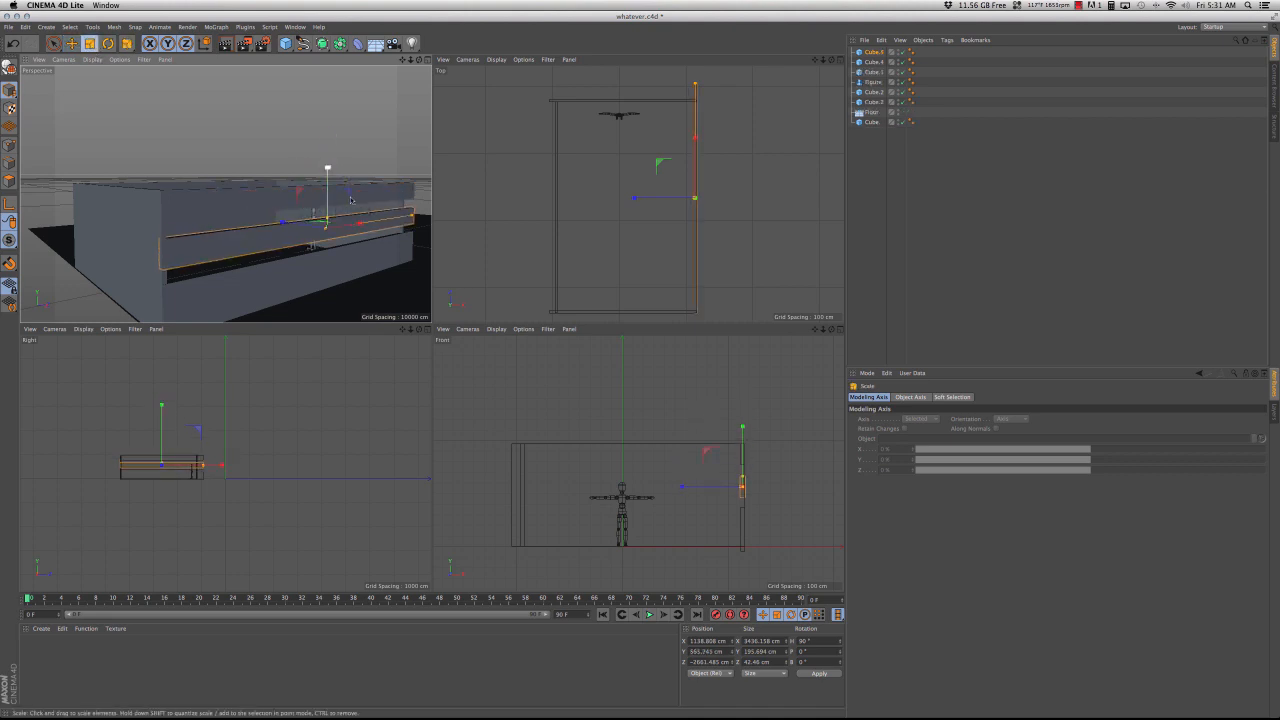
pyautogui.moveTo(358, 230); pyautogui.dragTo(324, 228)
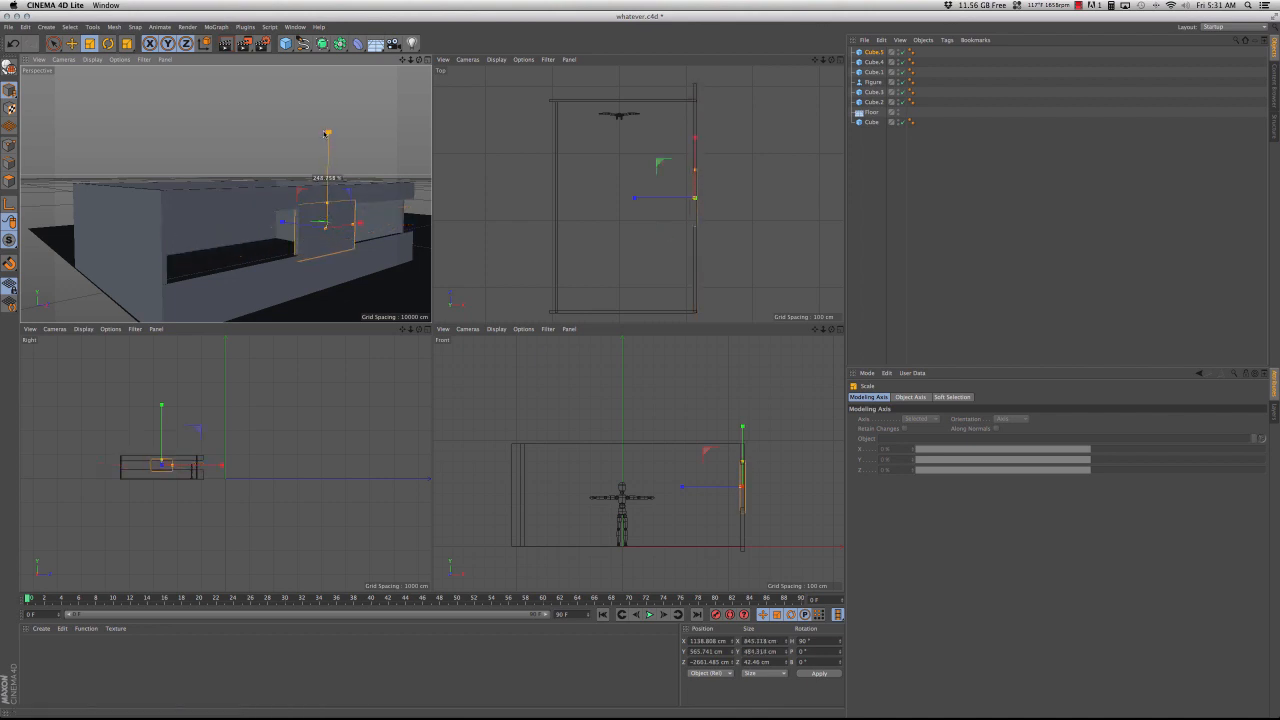
pyautogui.moveTo(324, 124); pyautogui.dragTo(326, 126)
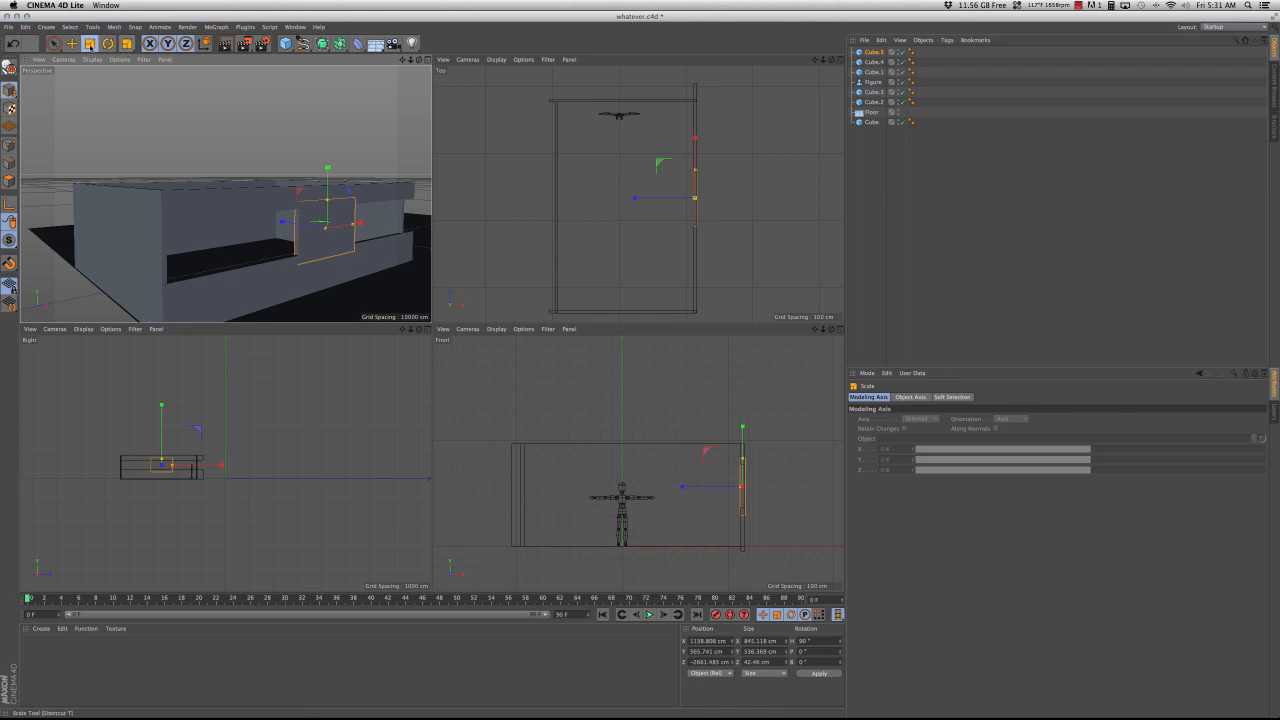
# Step: Slide the panel to the near end of the gap, at about -4099 cm in Z, and narrow it to about 555 cm
pyautogui.click(71, 43)
pyautogui.moveTo(352, 224); pyautogui.dragTo(258, 240)
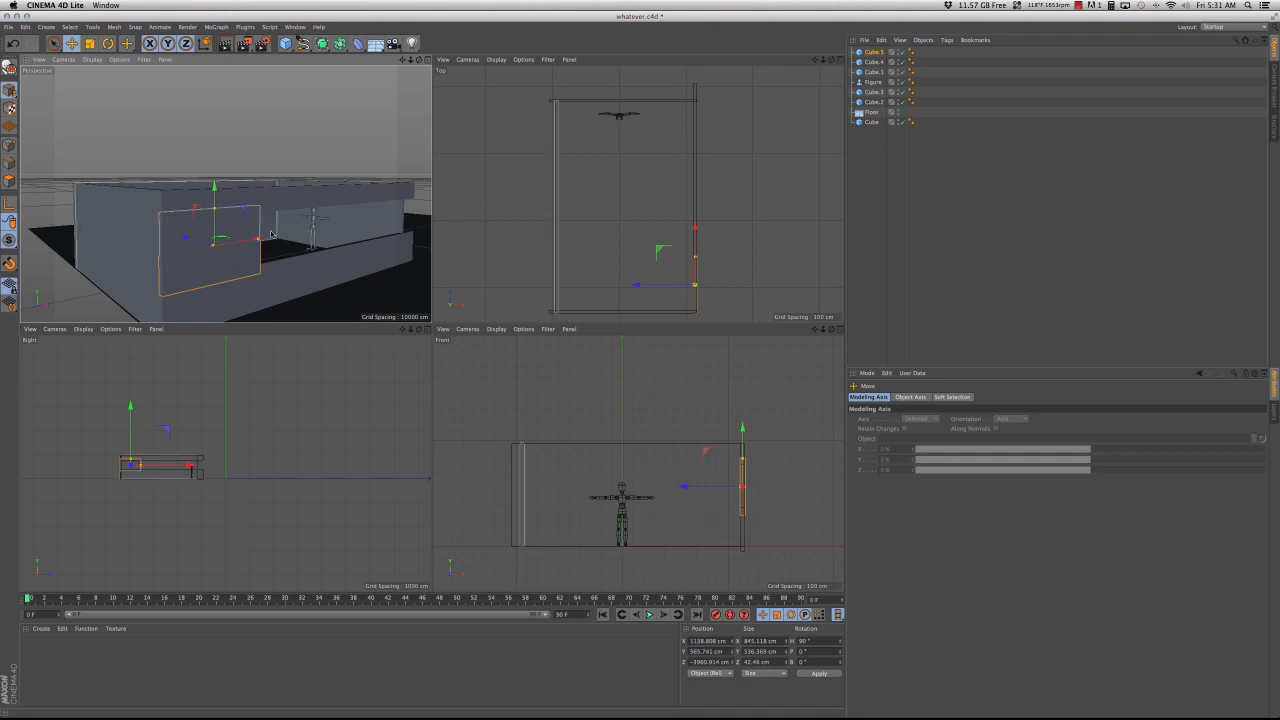
pyautogui.press('t')
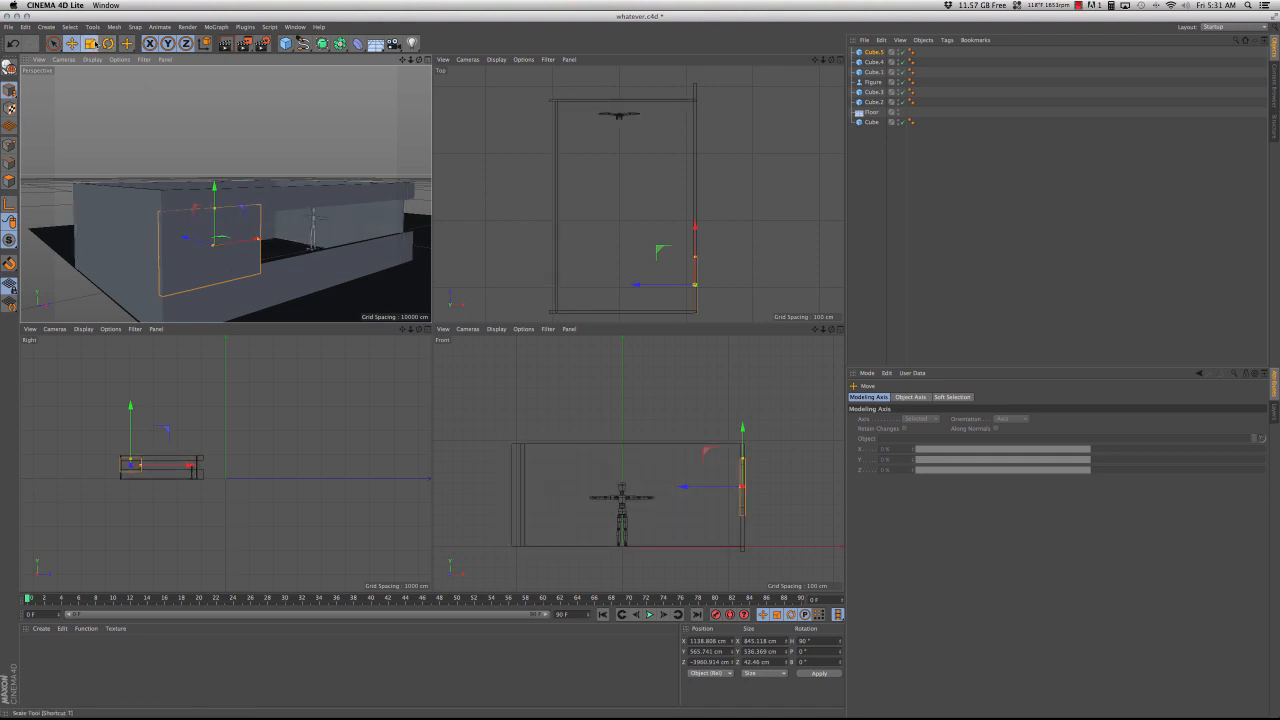
pyautogui.moveTo(257, 240); pyautogui.dragTo(240, 241)
pyautogui.press('e')
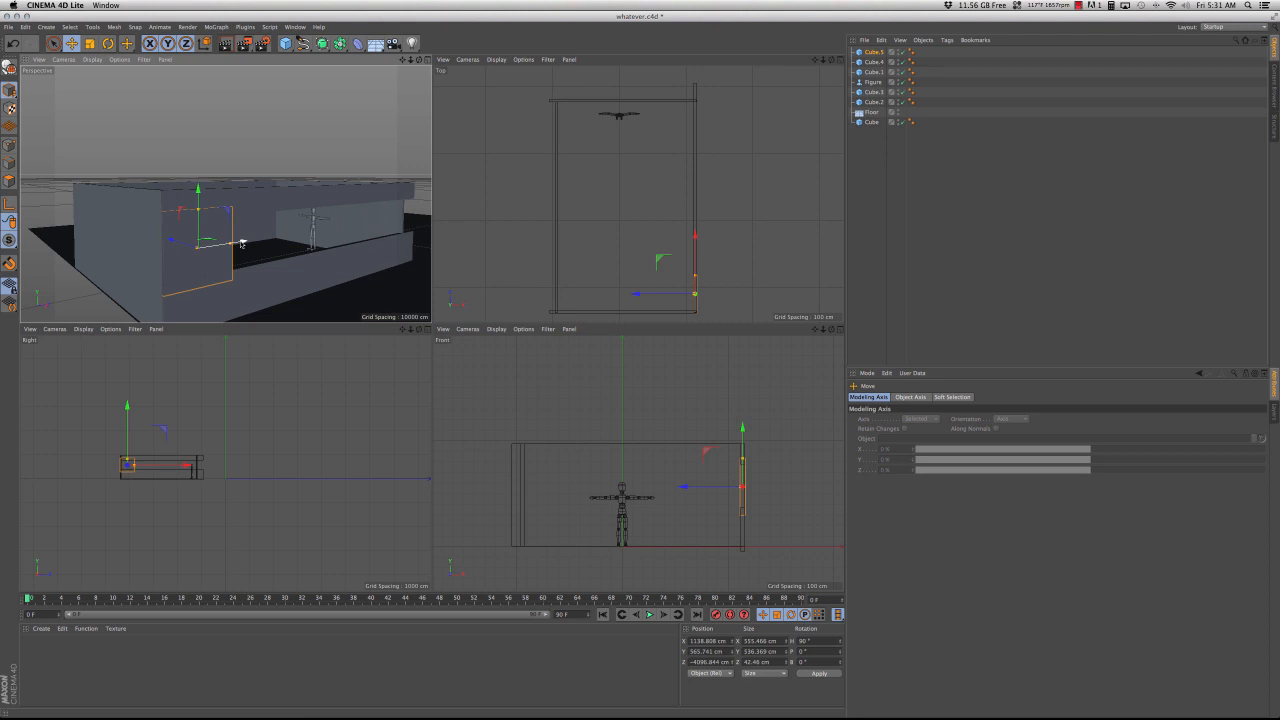
# Step: Make two copies of the panel, one mid-wall and one at the far end at about -1486 cm in Z, leaving two window openings
pyautogui.moveTo(244, 242); pyautogui.dragTo(419, 214)
pyautogui.press('super+c')
pyautogui.press('super+v')
pyautogui.press('super+c')
pyautogui.press('super+v')
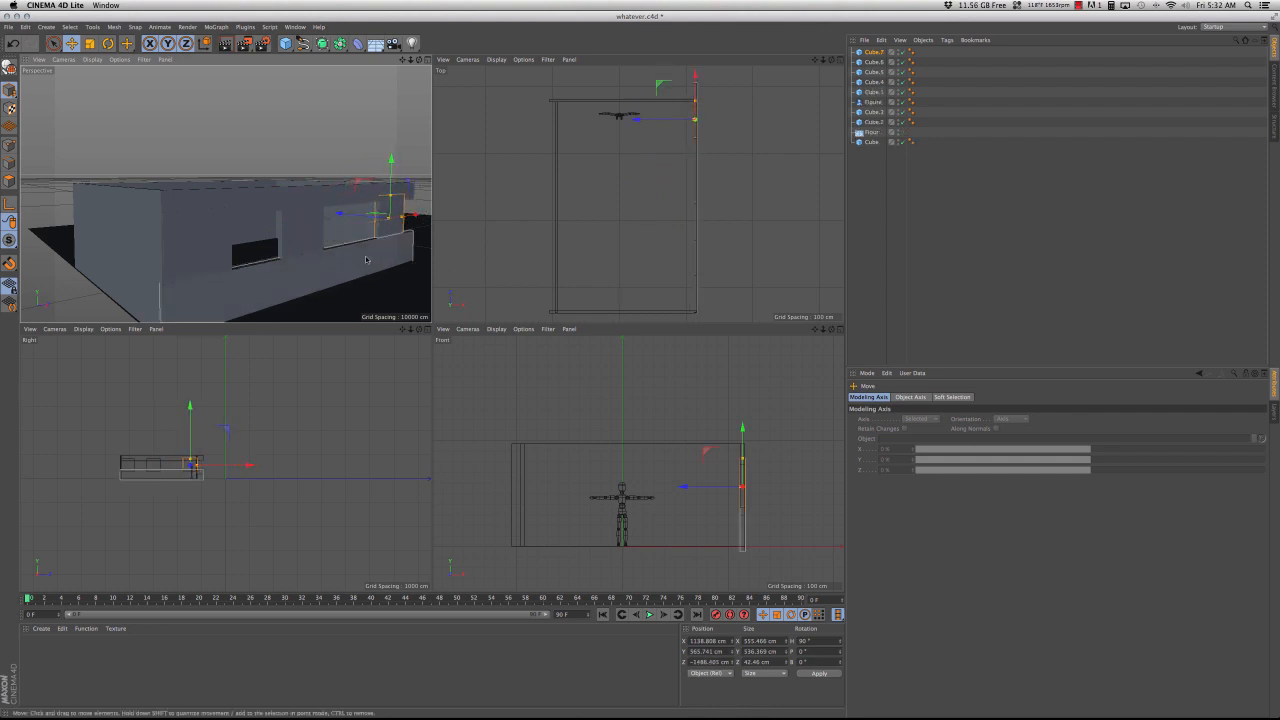
# Step: Duplicate the windowed wall's upper strip toward the middle of the room and rotate the copy to 180° heading, parallel to the end walls
pyautogui.keyDown('alt'); pyautogui.moveTo(320, 246); pyautogui.dragTo(400, 305); pyautogui.keyUp('alt')
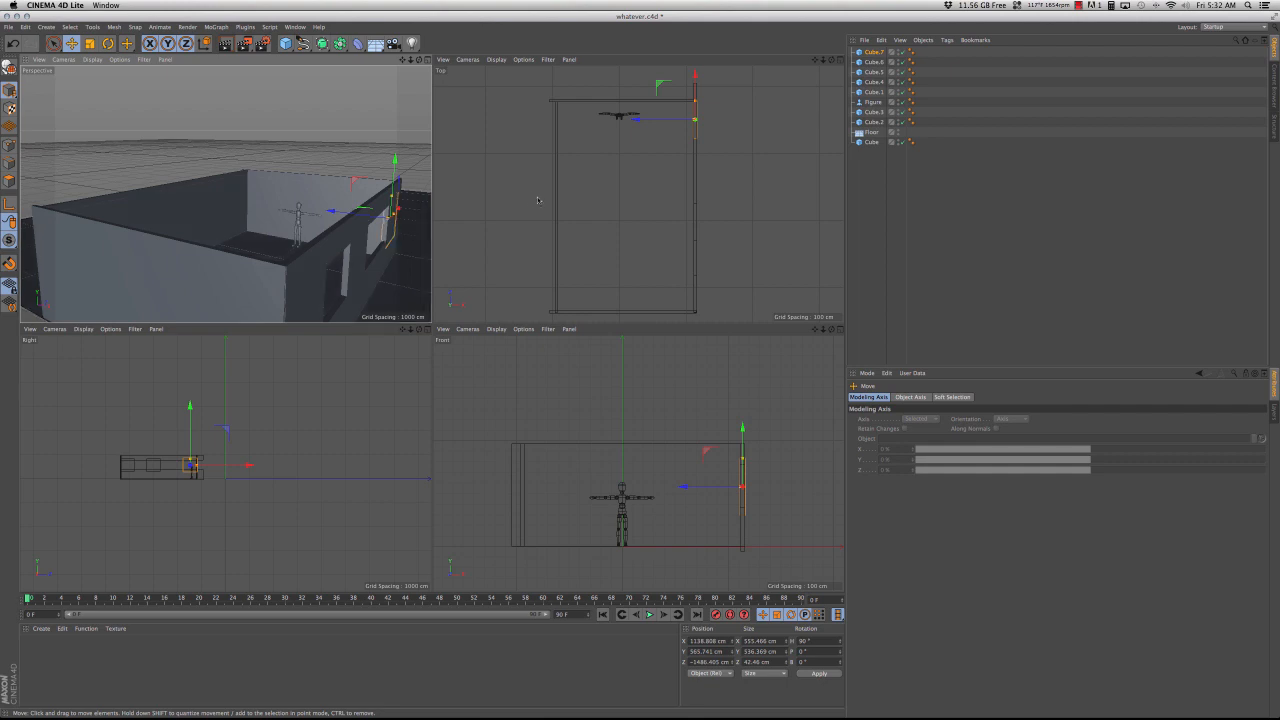
pyautogui.click(325, 186)
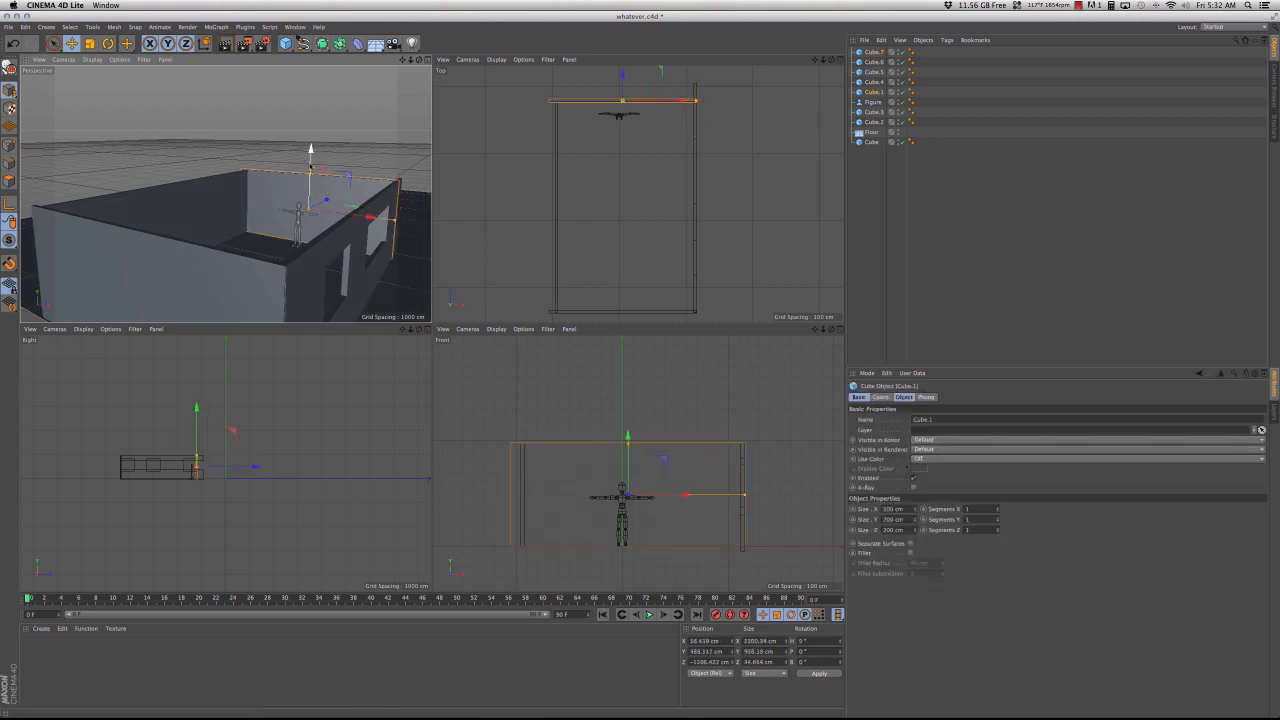
pyautogui.click(89, 44)
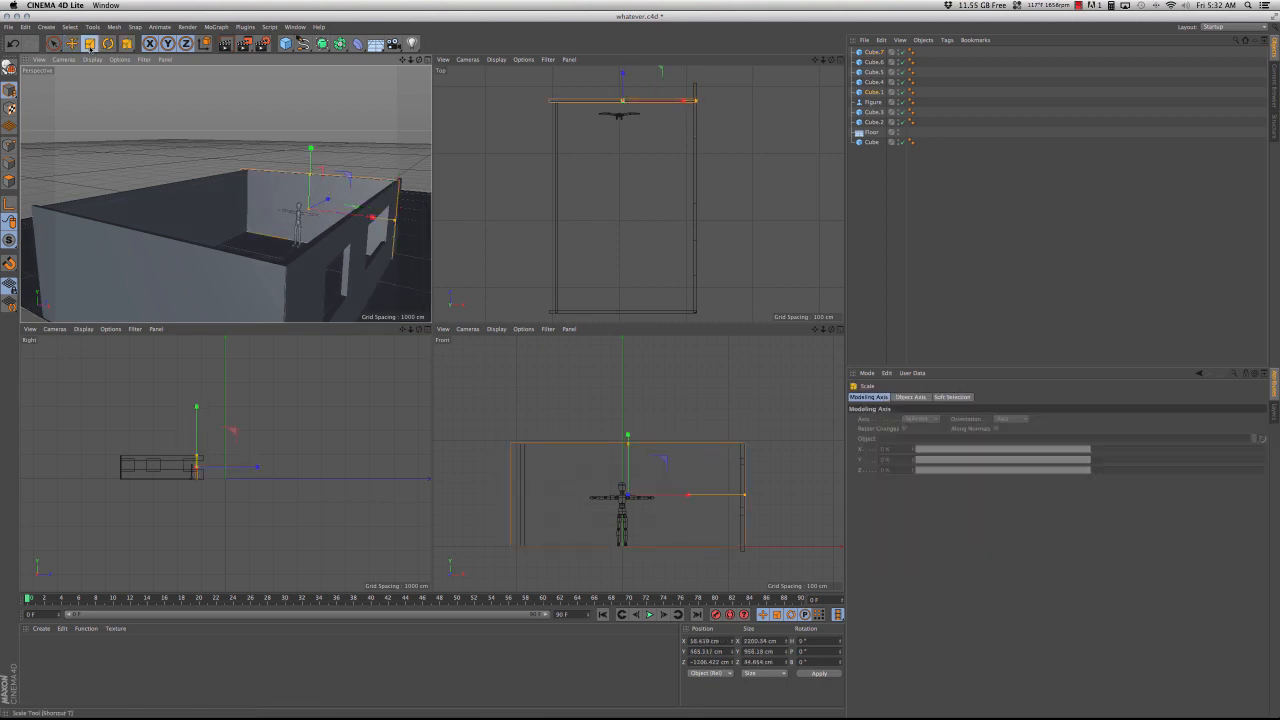
pyautogui.click(340, 234)
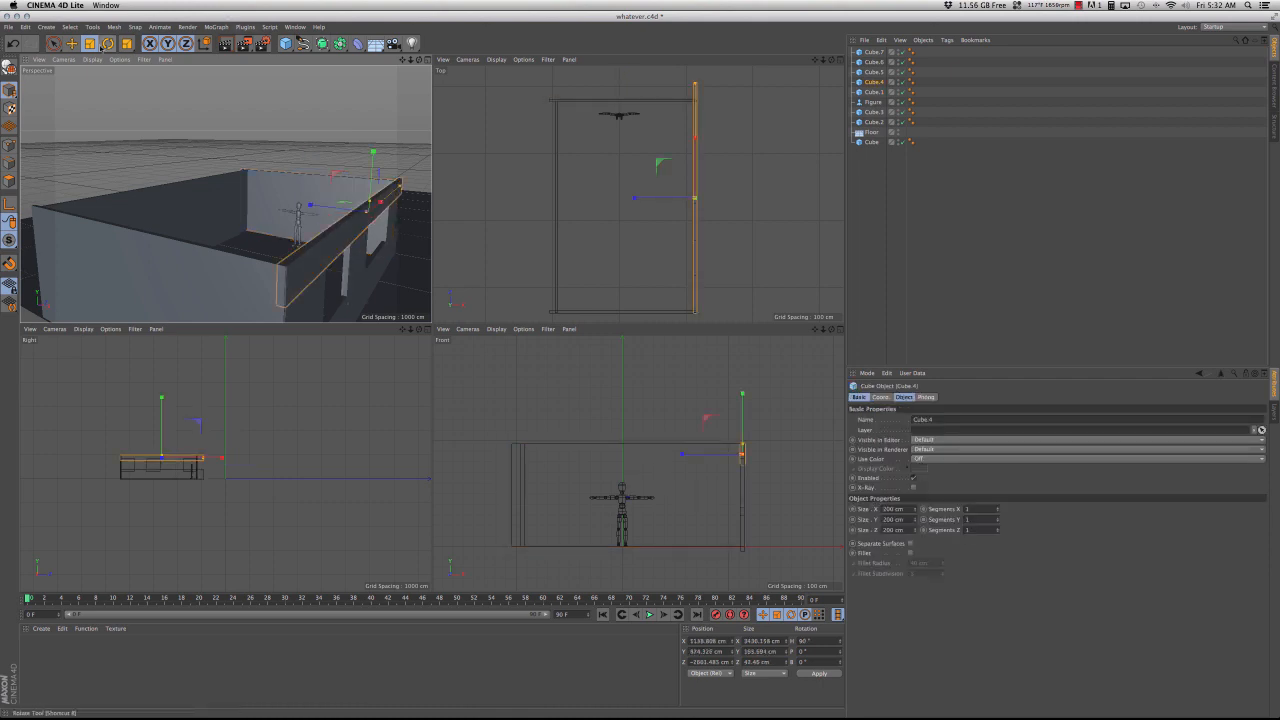
pyautogui.click(71, 44)
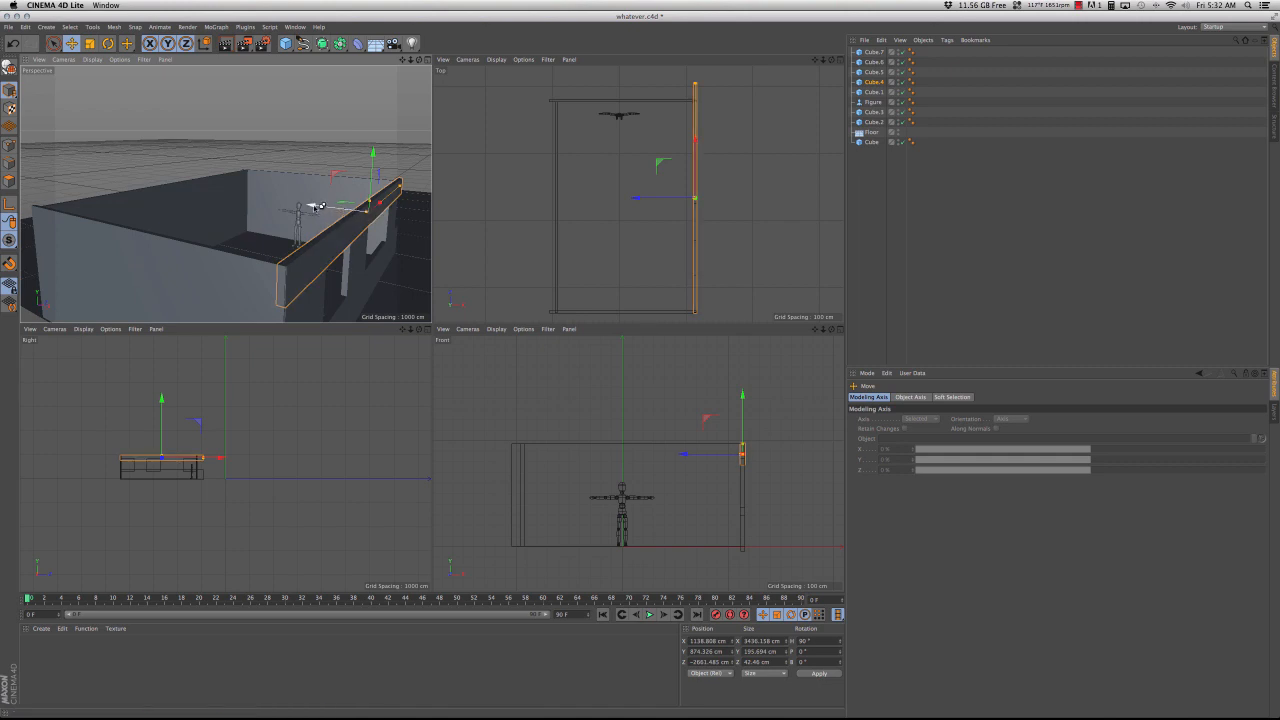
pyautogui.keyDown('ctrl'); pyautogui.moveTo(316, 206); pyautogui.dragTo(385, 195); pyautogui.keyUp('ctrl')
pyautogui.click(108, 43)
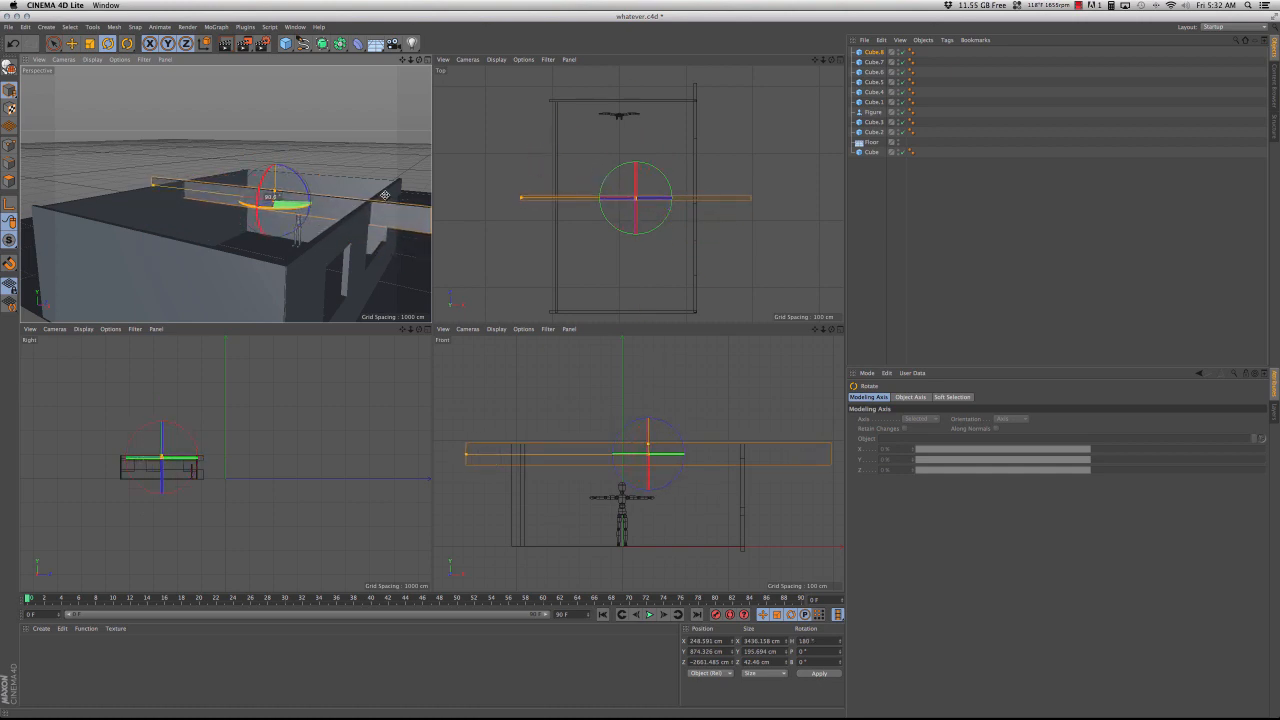
# Step: Place the rotated strip along the far end wall at about 114 cm in X and -1159 cm in Z, and shorten it to about 2122 cm
pyautogui.press('e')
pyautogui.moveTo(252, 210); pyautogui.dragTo(302, 188)
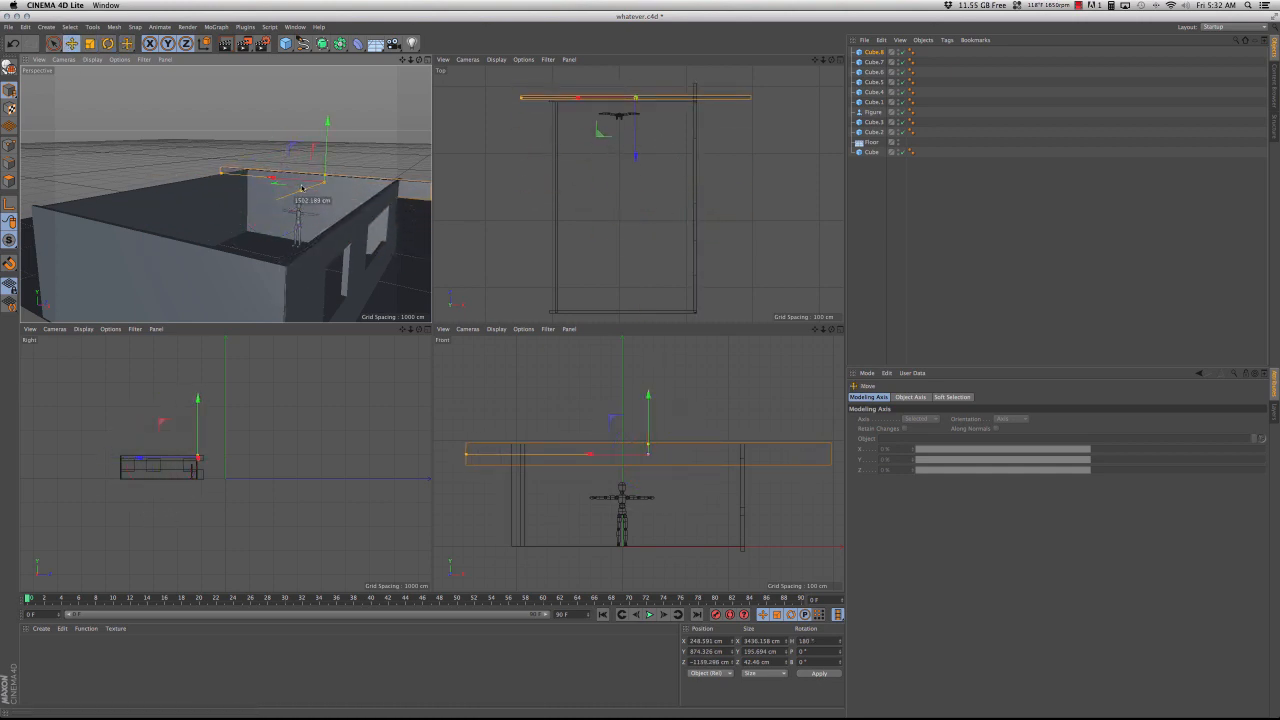
pyautogui.moveTo(614, 98); pyautogui.dragTo(605, 101)
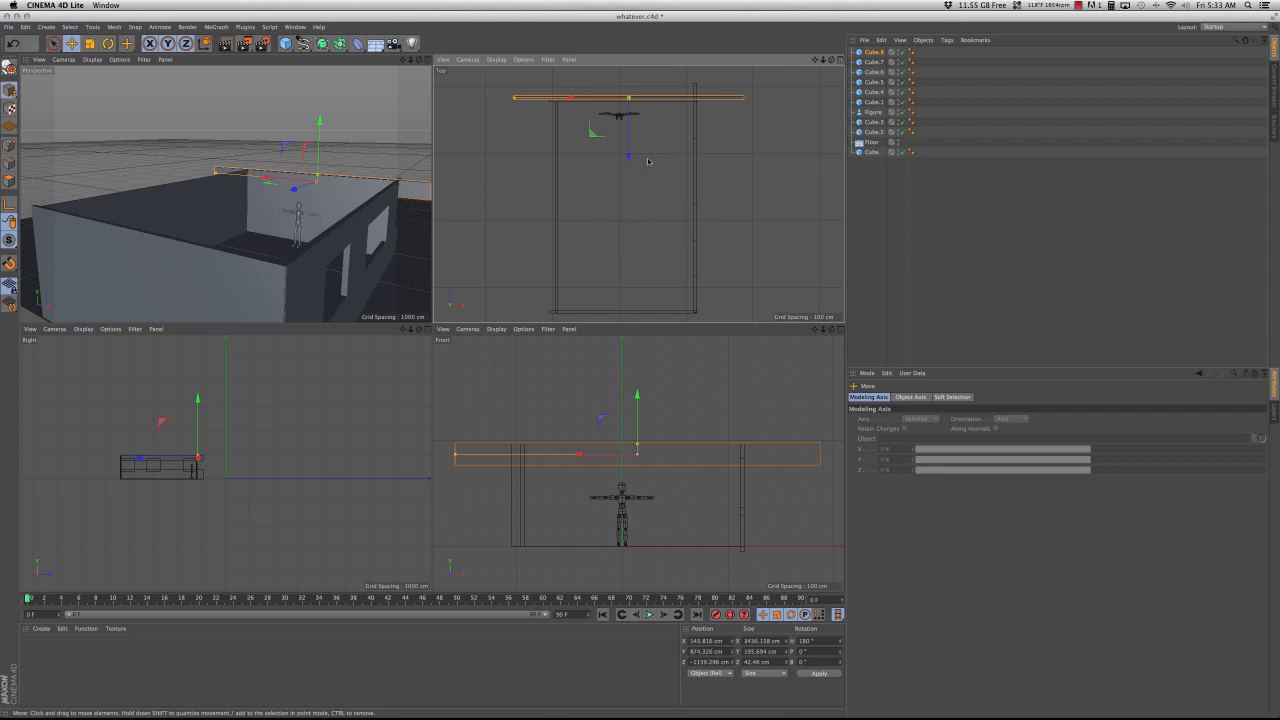
pyautogui.moveTo(612, 99); pyautogui.dragTo(609, 99)
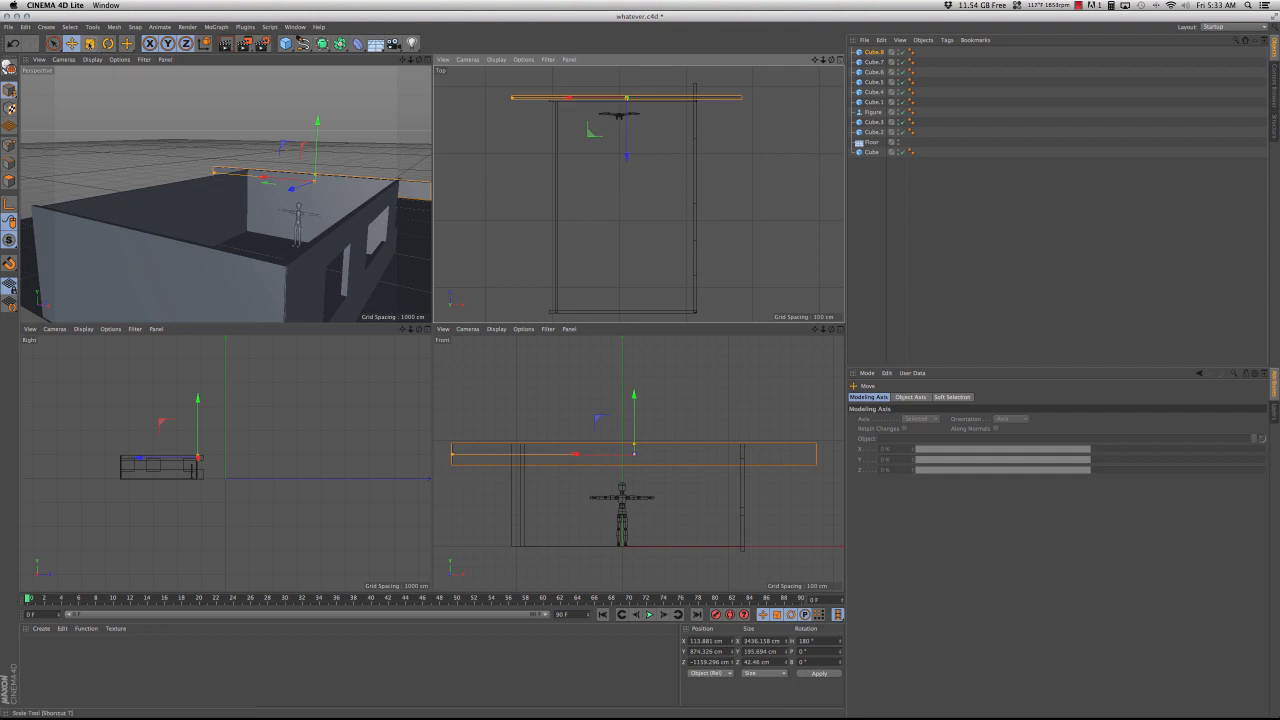
pyautogui.click(89, 43)
pyautogui.moveTo(566, 98); pyautogui.dragTo(590, 99)
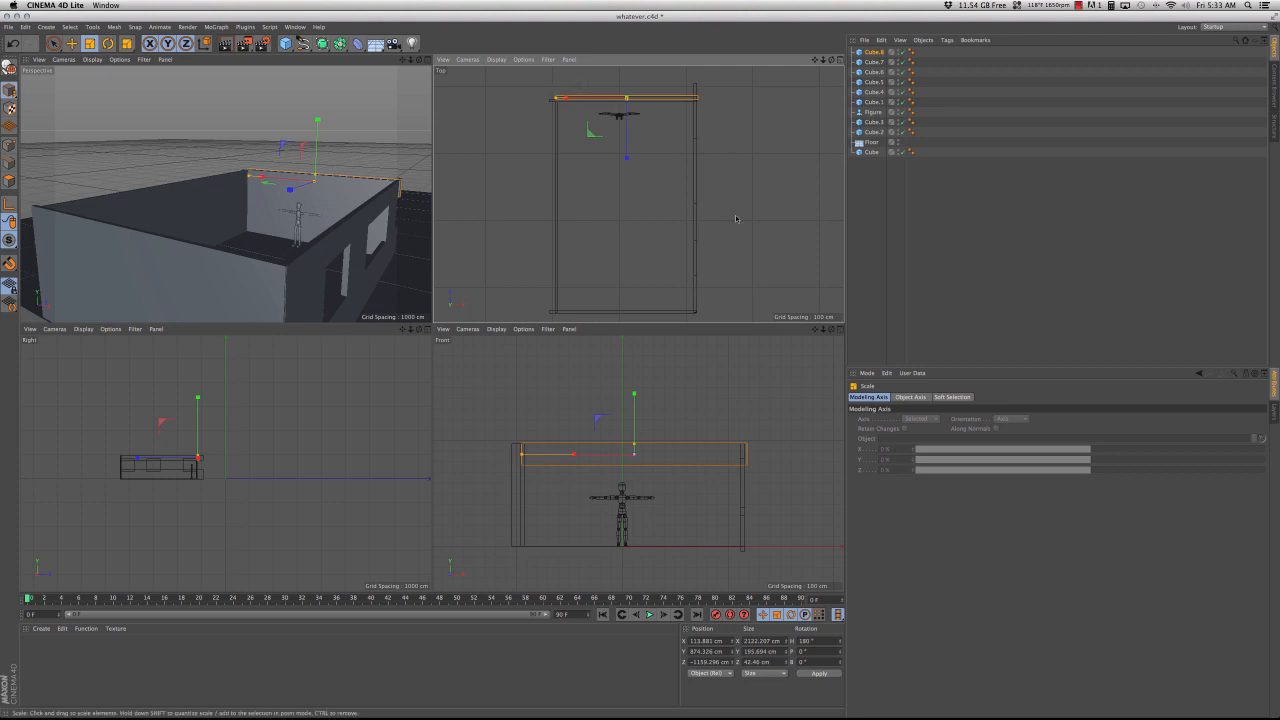
# Step: Move the windowed wall's upper strip to about -2773 cm in Z and its lower strip to about -2759 cm in Z
pyautogui.click(697, 188)
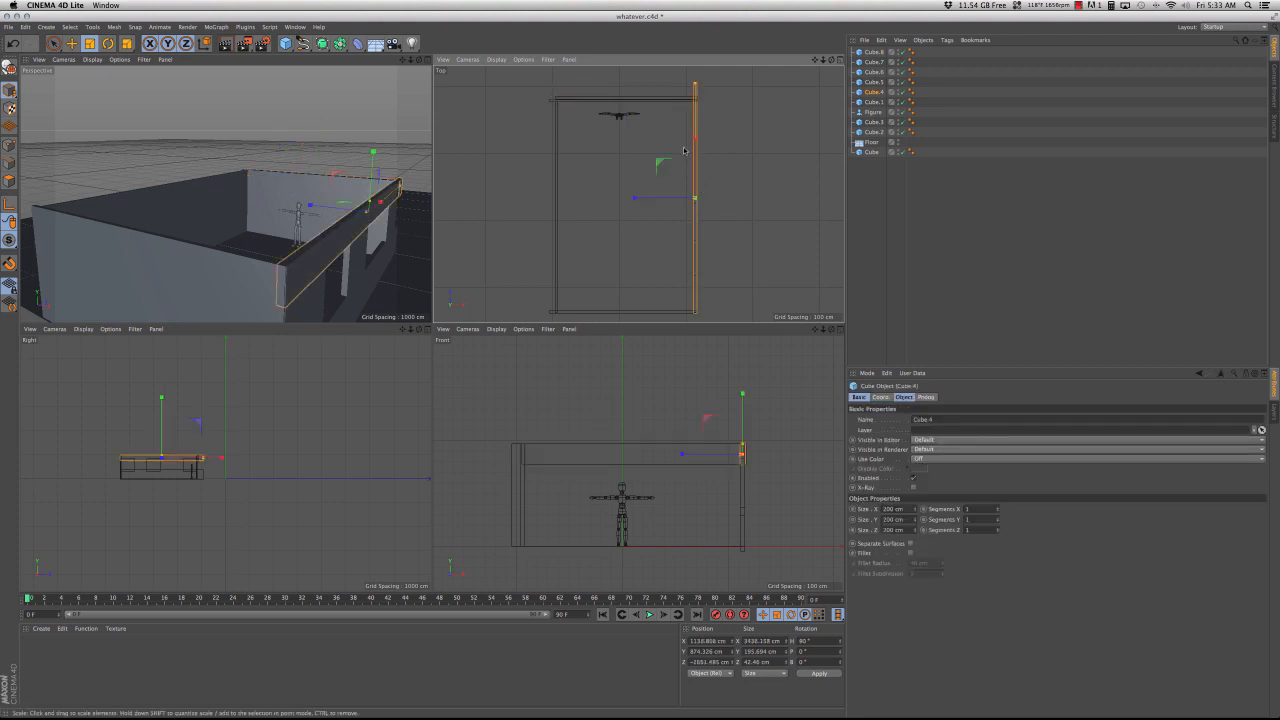
pyautogui.press('e')
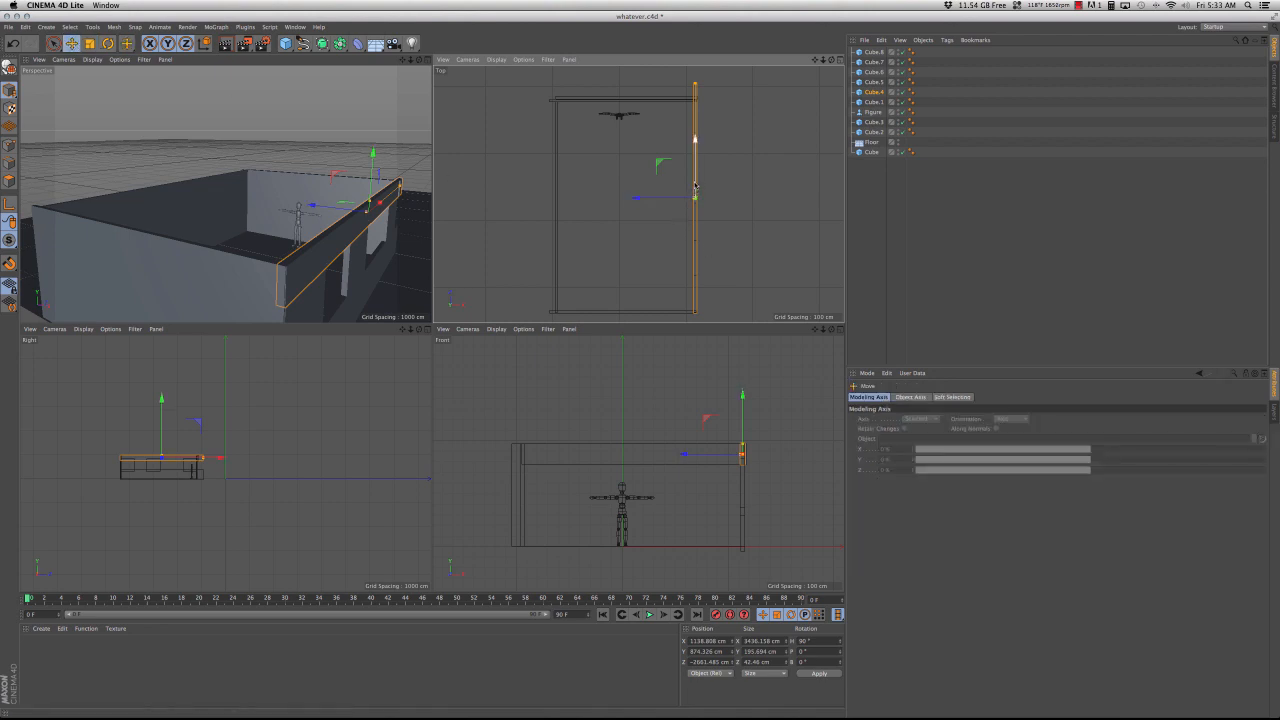
pyautogui.moveTo(695, 186); pyautogui.dragTo(695, 192)
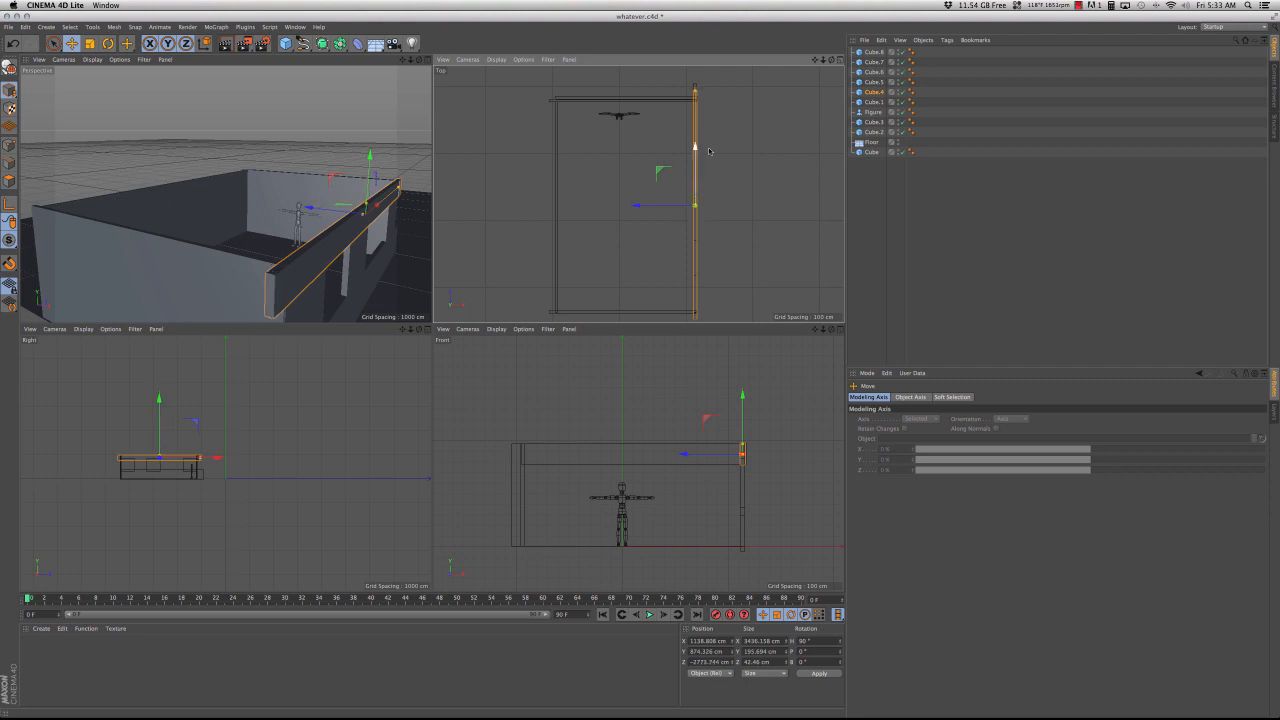
pyautogui.click(697, 88)
pyautogui.moveTo(695, 141); pyautogui.dragTo(694, 146)
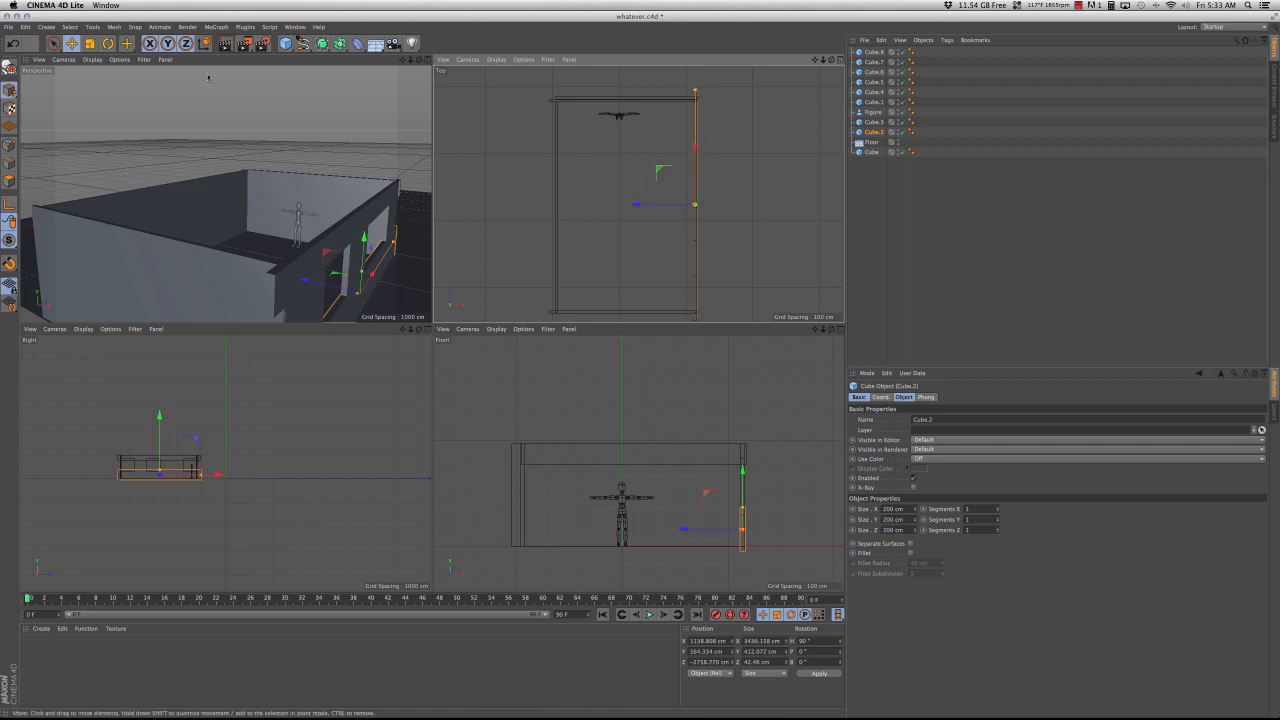
# Step: Shorten the windowed wall's lower strip to about 3243 cm and its upper strip to about 3206 cm
pyautogui.click(90, 44)
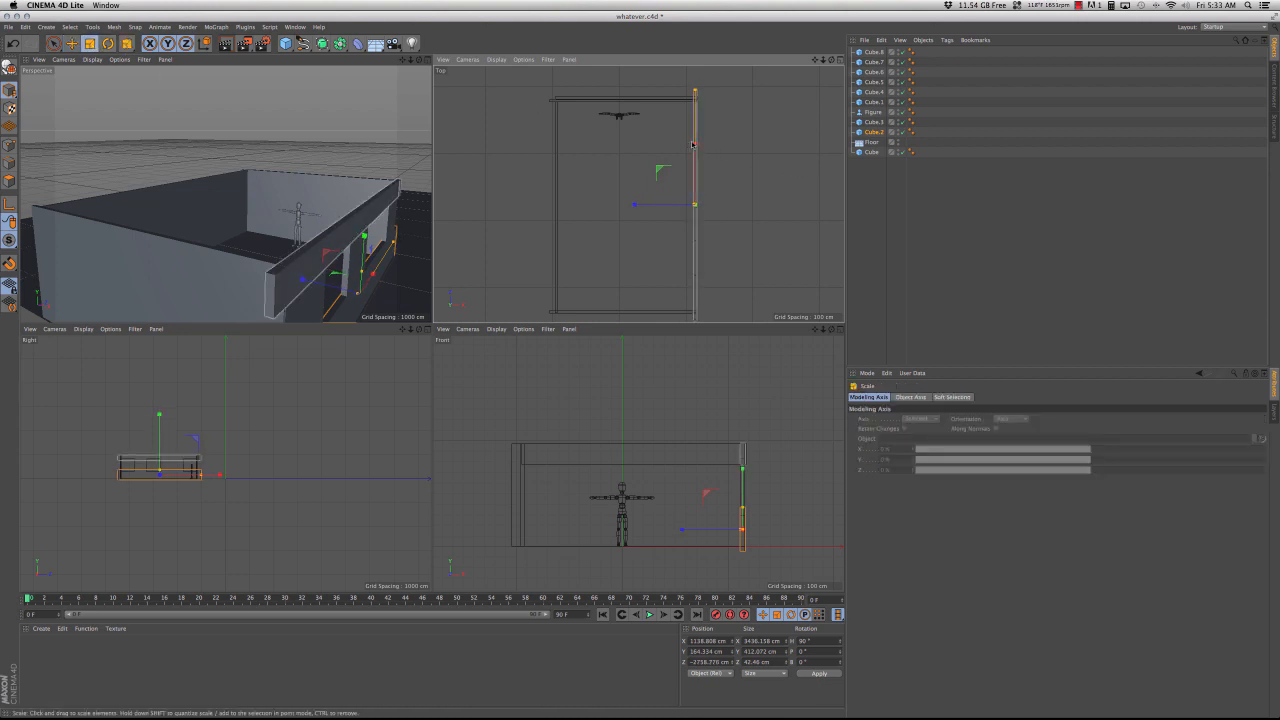
pyautogui.moveTo(695, 141); pyautogui.dragTo(695, 146)
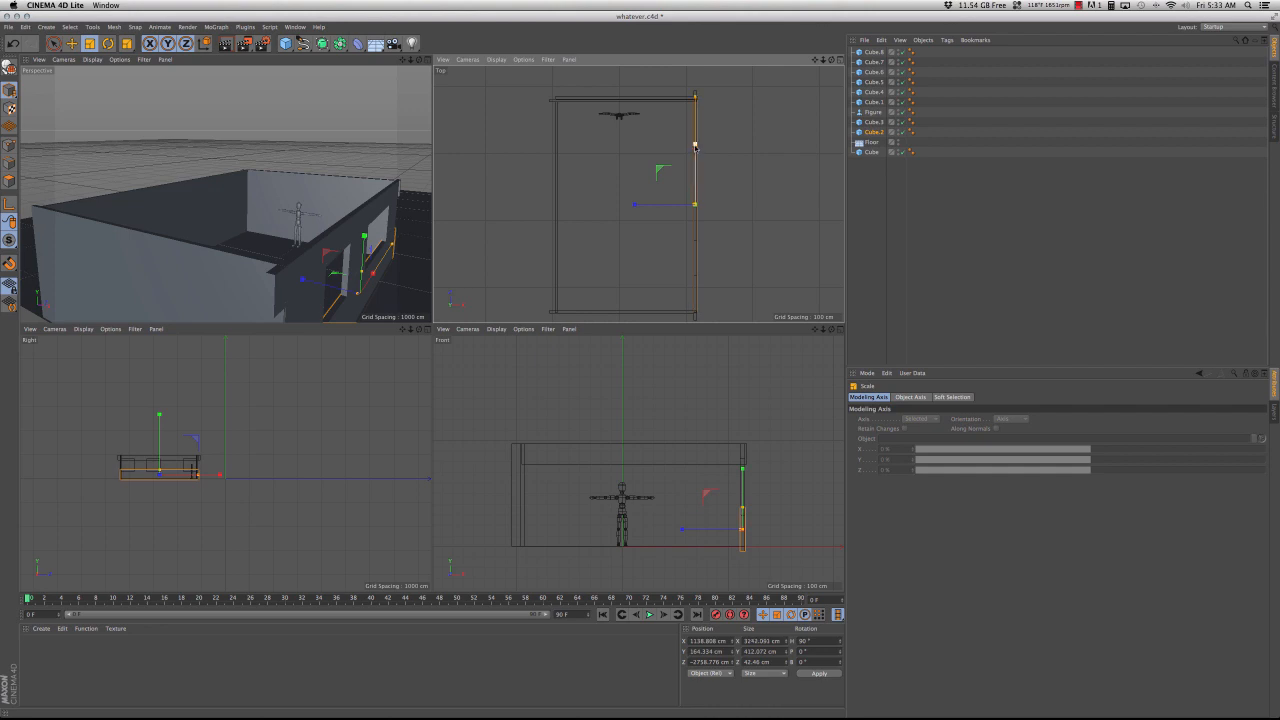
pyautogui.click(698, 318)
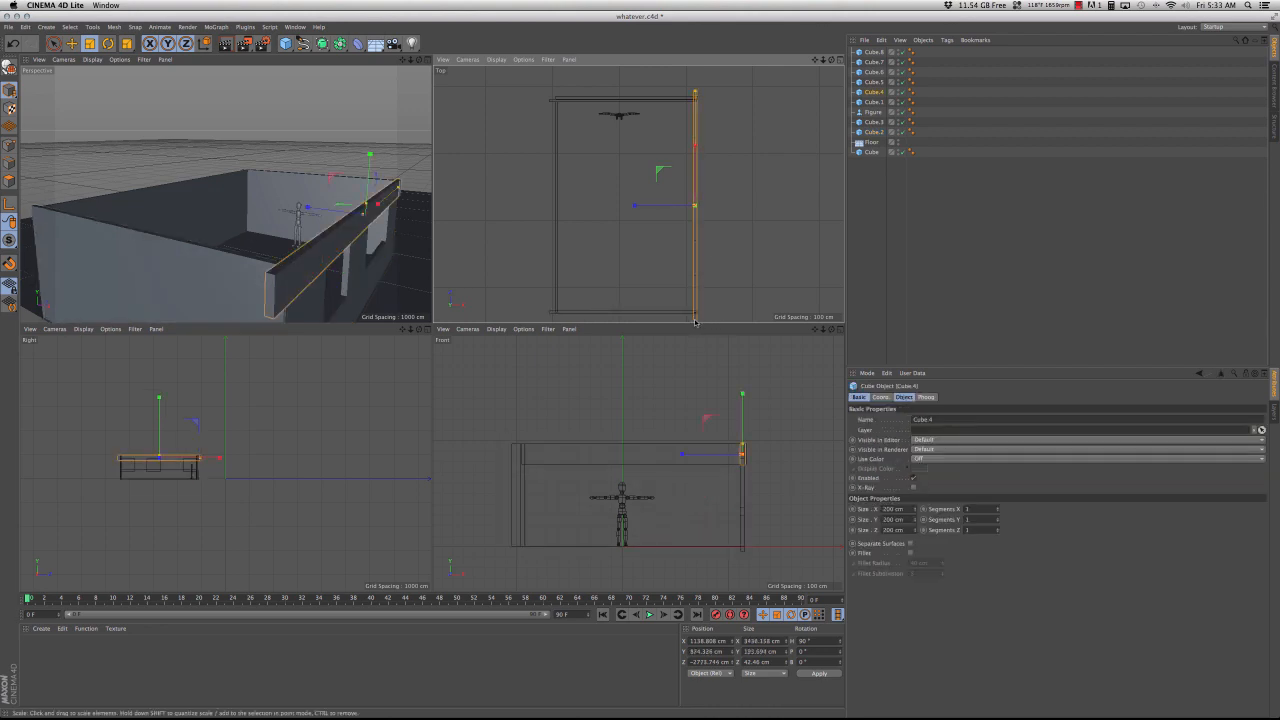
pyautogui.moveTo(697, 148); pyautogui.dragTo(695, 146)
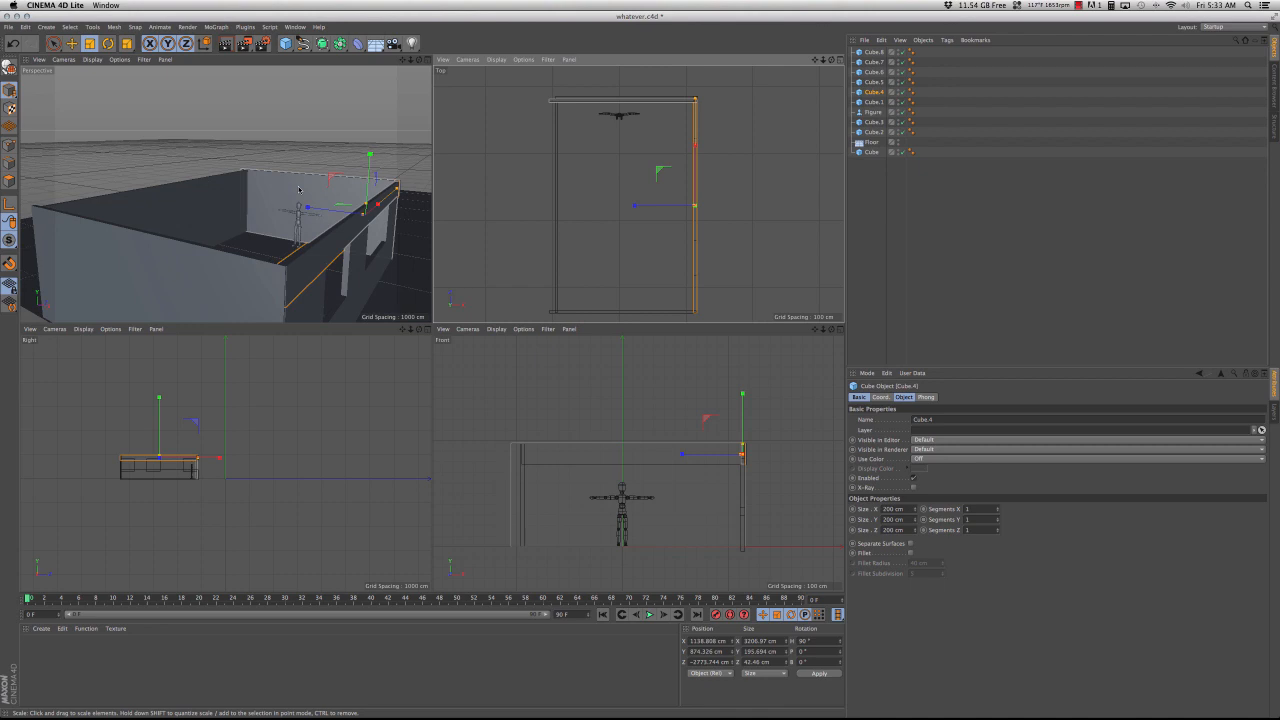
# Step: Delete the solid wall at the far end of the room, keeping the strip above it
pyautogui.click(650, 104)
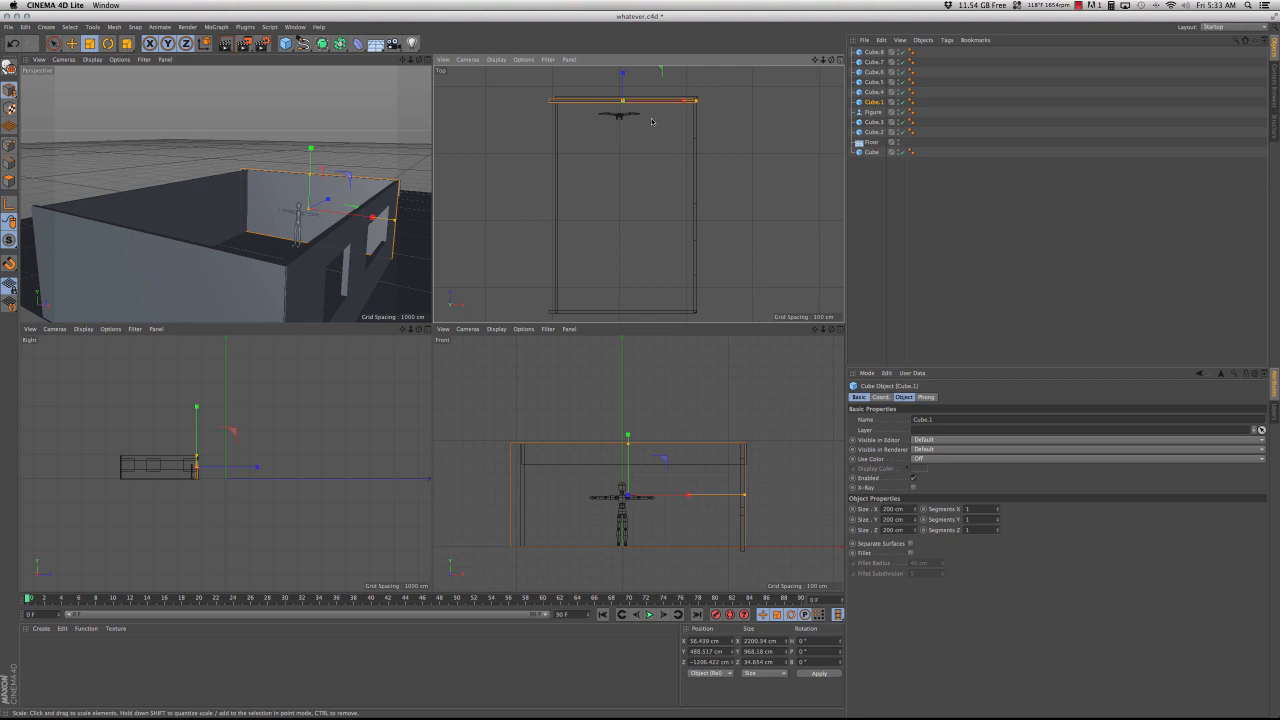
pyautogui.press('Delete')
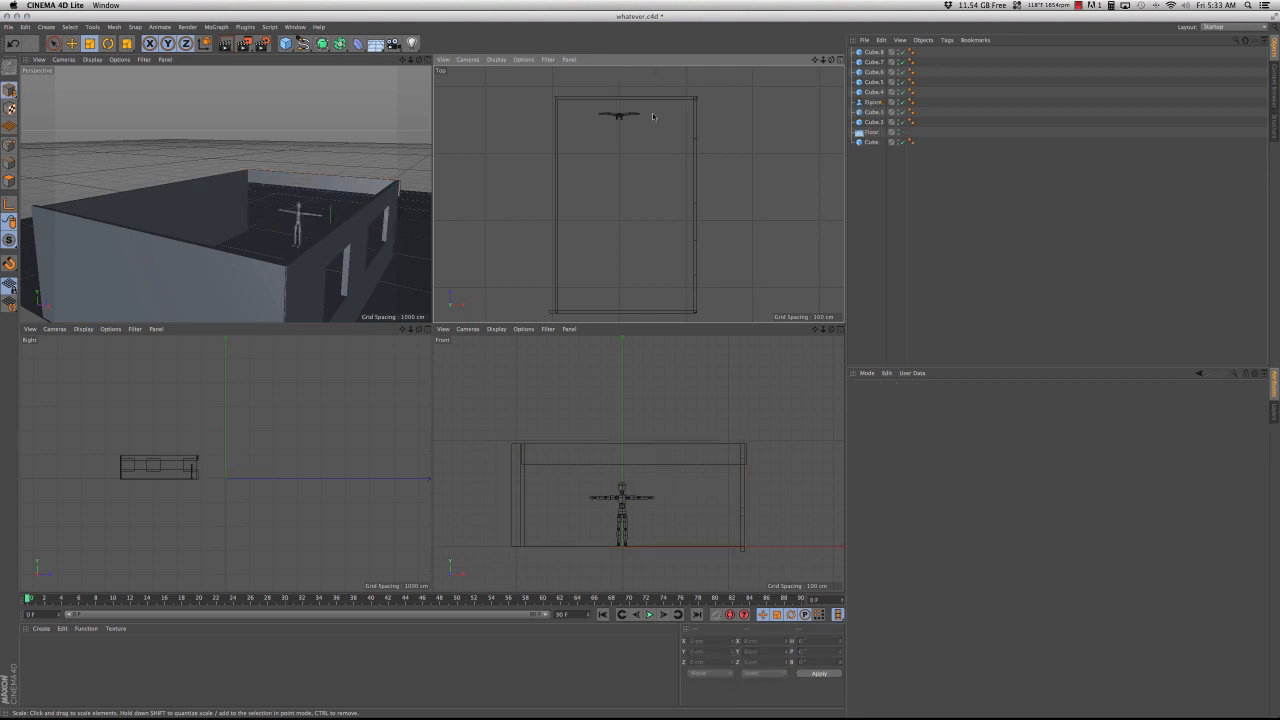
# Step: Heighten the far end's upper strip to about 248 cm and lower it to about 838 cm in Y
pyautogui.click(337, 183)
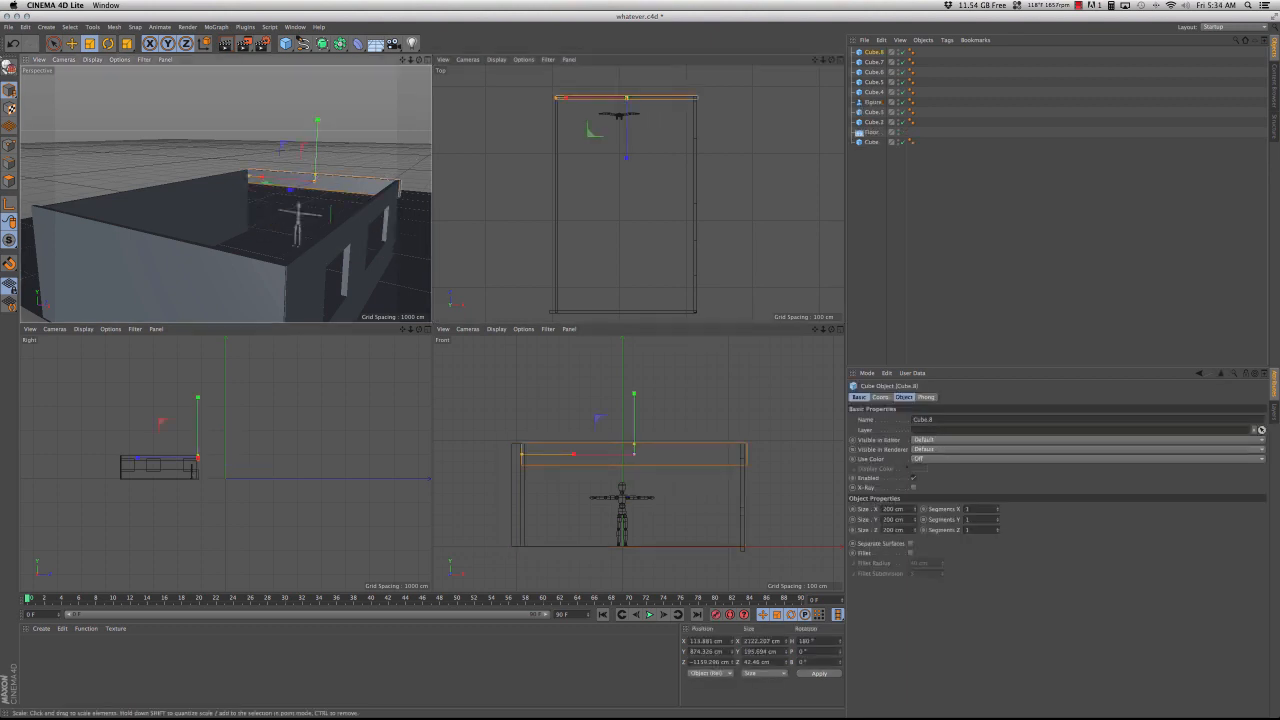
pyautogui.click(71, 43)
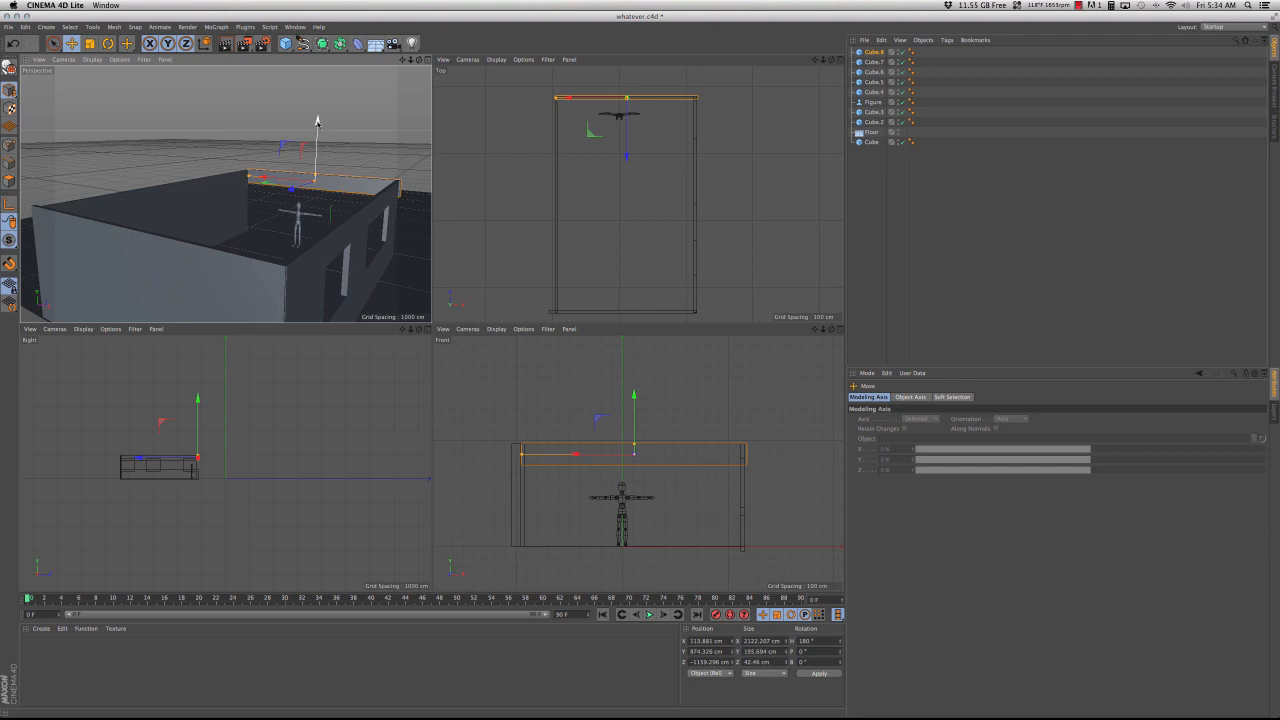
pyautogui.scroll(2, 665, 545)
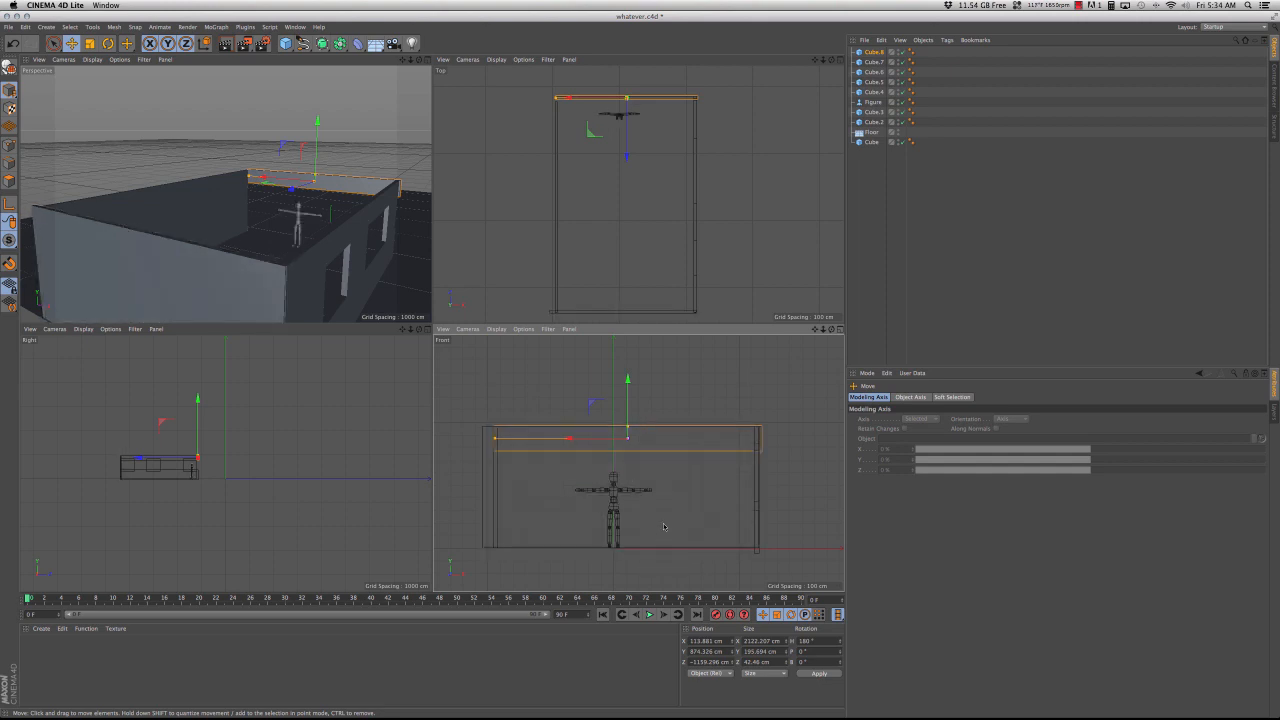
pyautogui.click(629, 452)
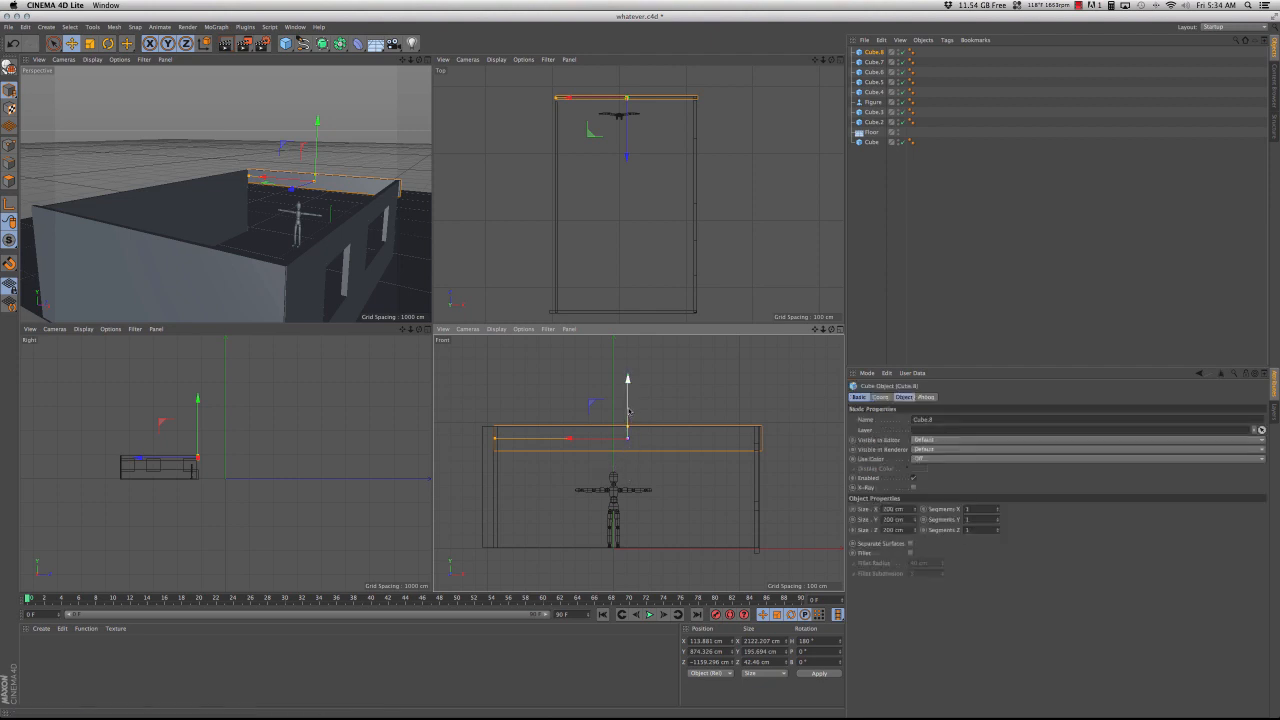
pyautogui.press('t')
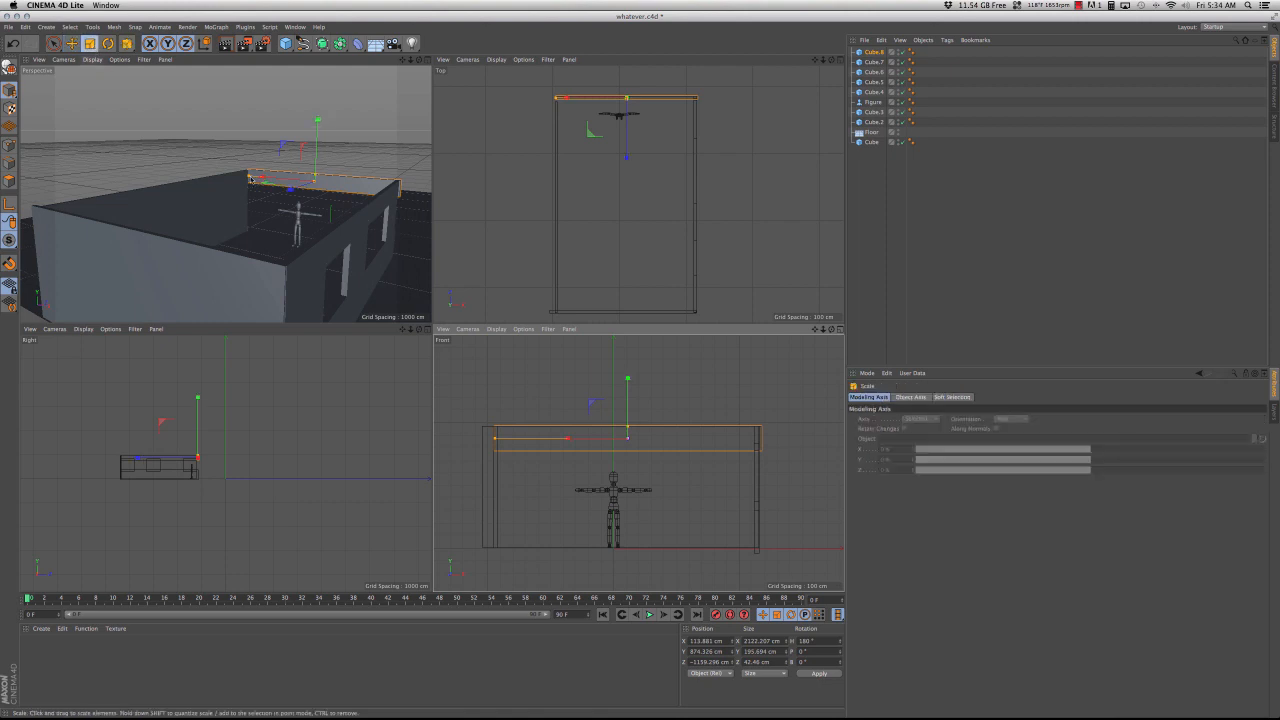
pyautogui.moveTo(628, 379)
pyautogui.mouseDown()
pyautogui.moveTo(629, 366)
pyautogui.moveTo(628, 386)
pyautogui.mouseUp()
pyautogui.click(72, 44)
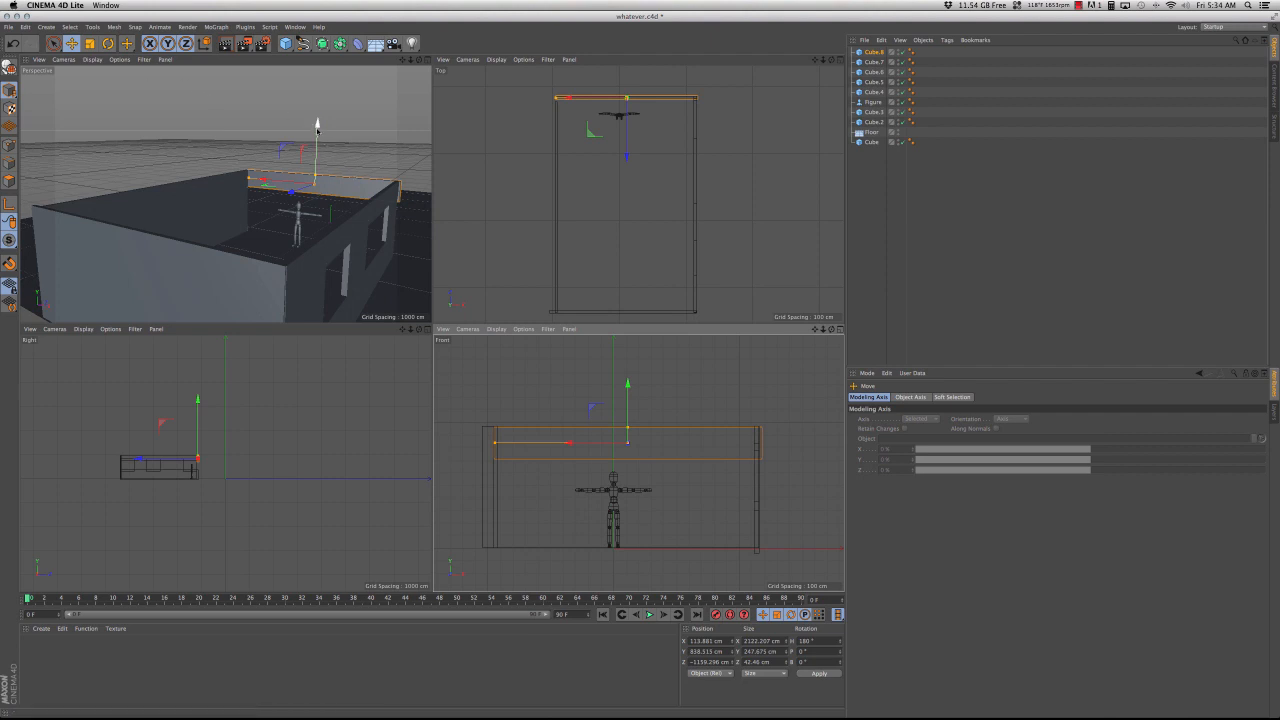
# Step: Duplicate the strip downward and reshape the copy into a panel about 518 cm wide and 738 cm high, at about 373 cm in Y
pyautogui.moveTo(318, 128); pyautogui.dragTo(318, 162)
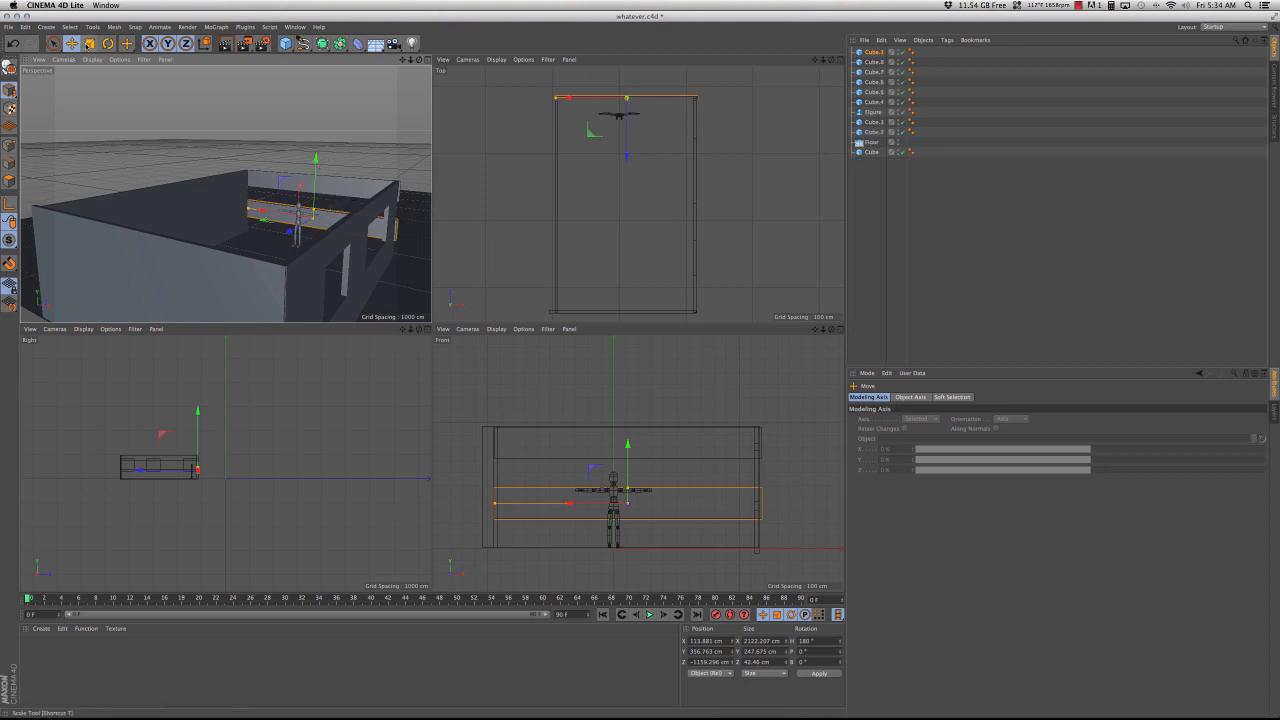
pyautogui.click(90, 44)
pyautogui.moveTo(259, 212); pyautogui.dragTo(298, 218)
pyautogui.moveTo(318, 161); pyautogui.dragTo(320, 60)
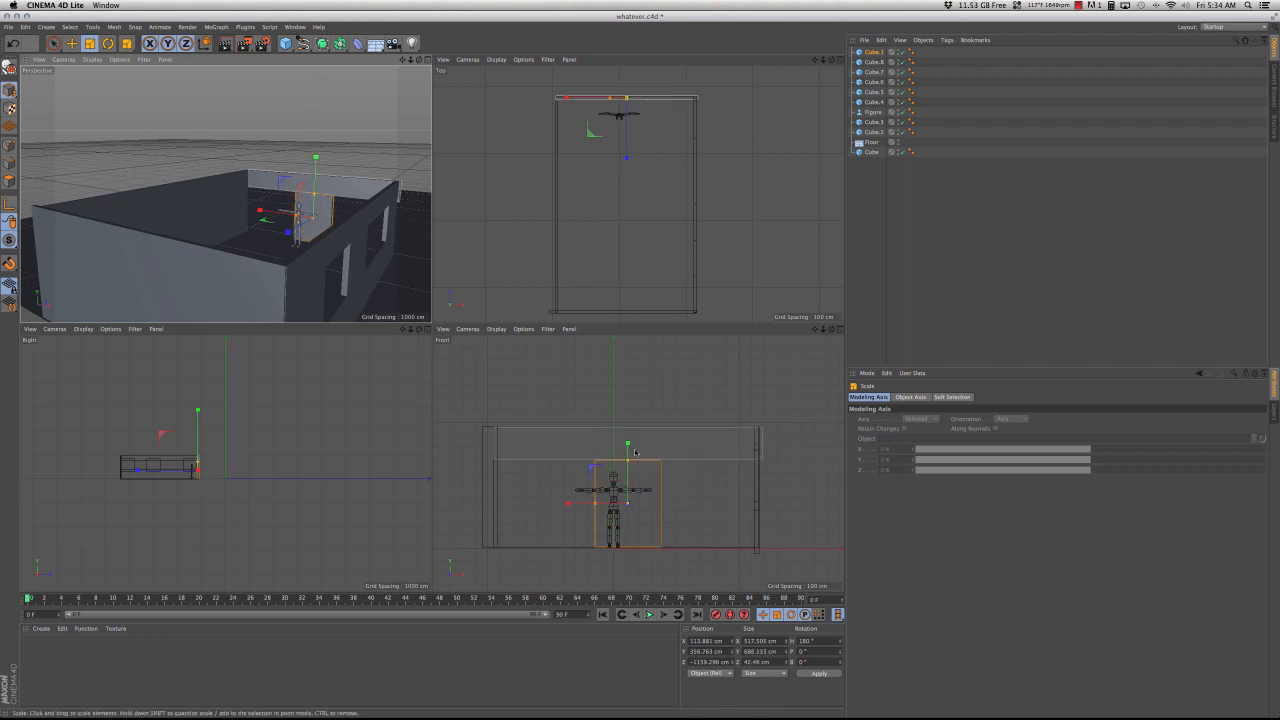
pyautogui.moveTo(627, 443); pyautogui.dragTo(628, 440)
pyautogui.press('e')
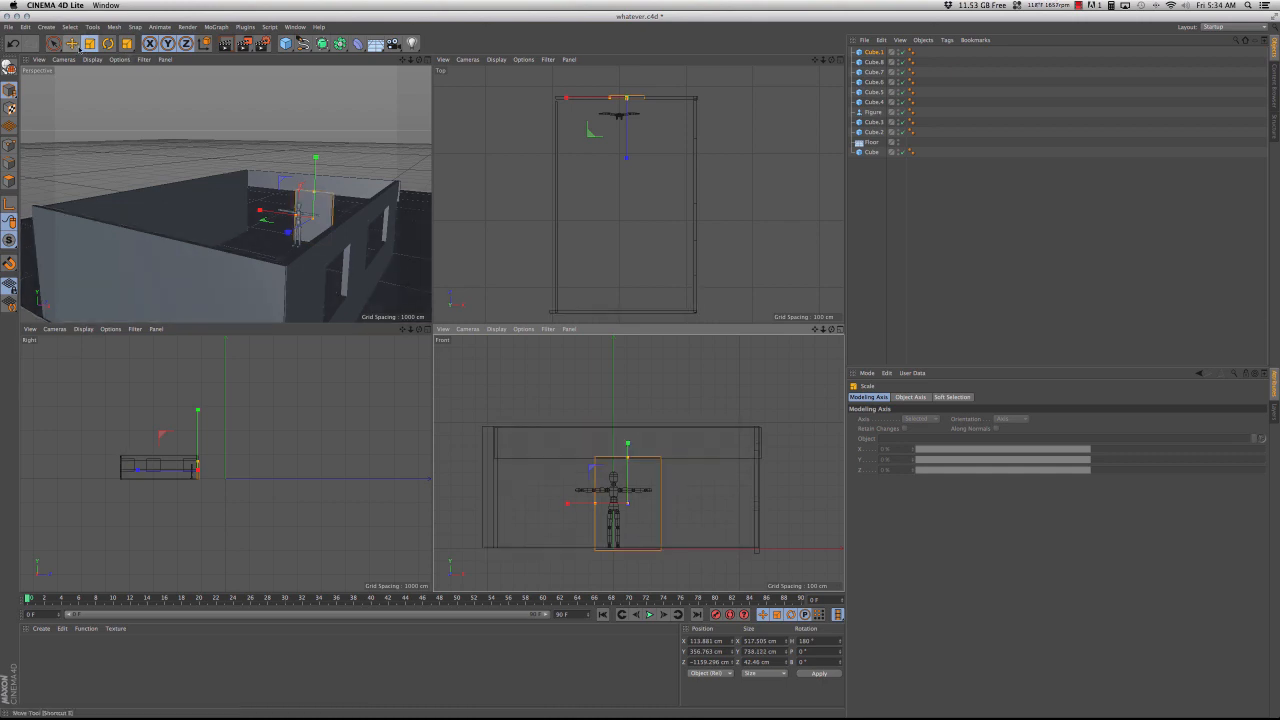
pyautogui.moveTo(627, 446); pyautogui.dragTo(627, 445)
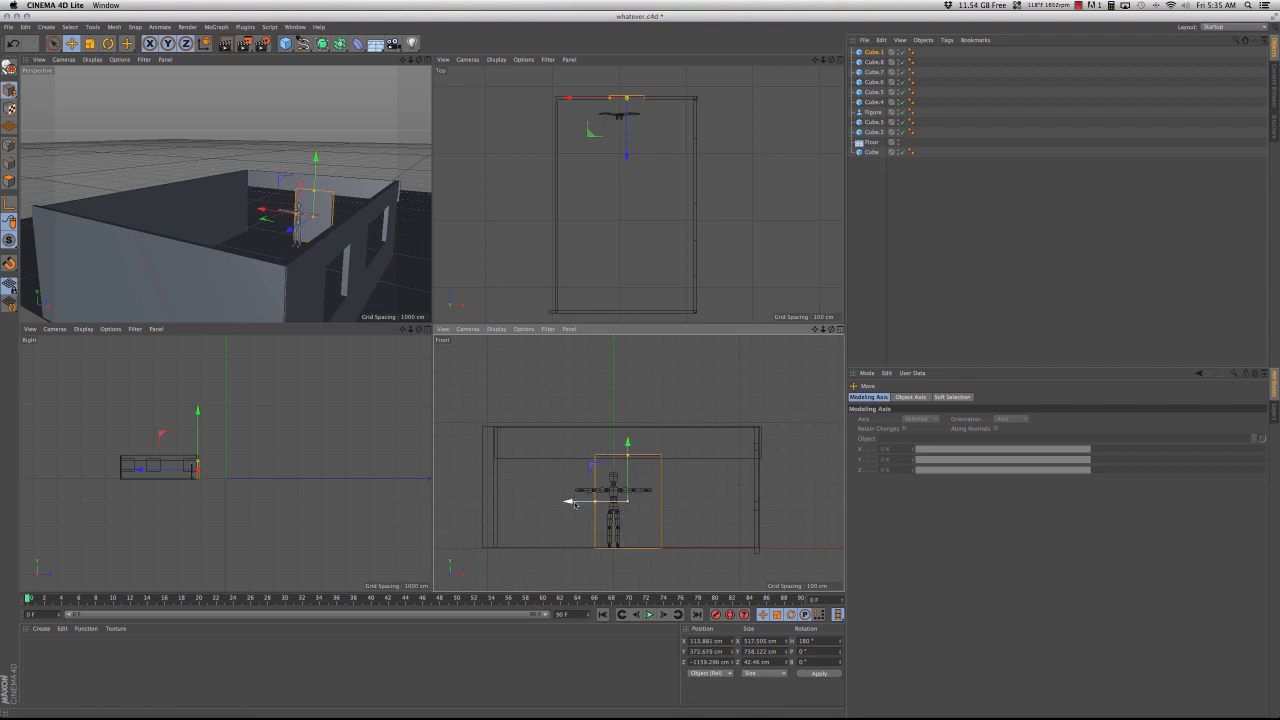
# Step: Slide the panel to the windowless side wall, widen it to about 722 cm and shift it to about -807 cm in X
pyautogui.moveTo(575, 504); pyautogui.dragTo(493, 500)
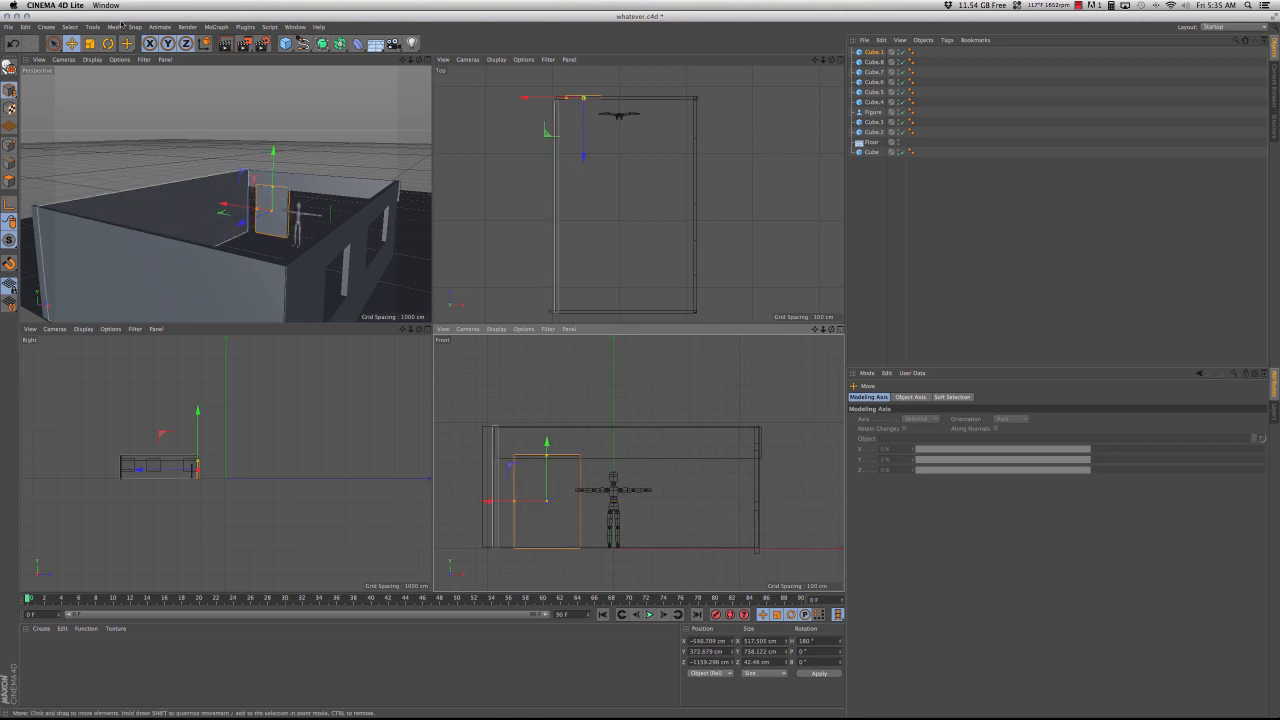
pyautogui.click(89, 43)
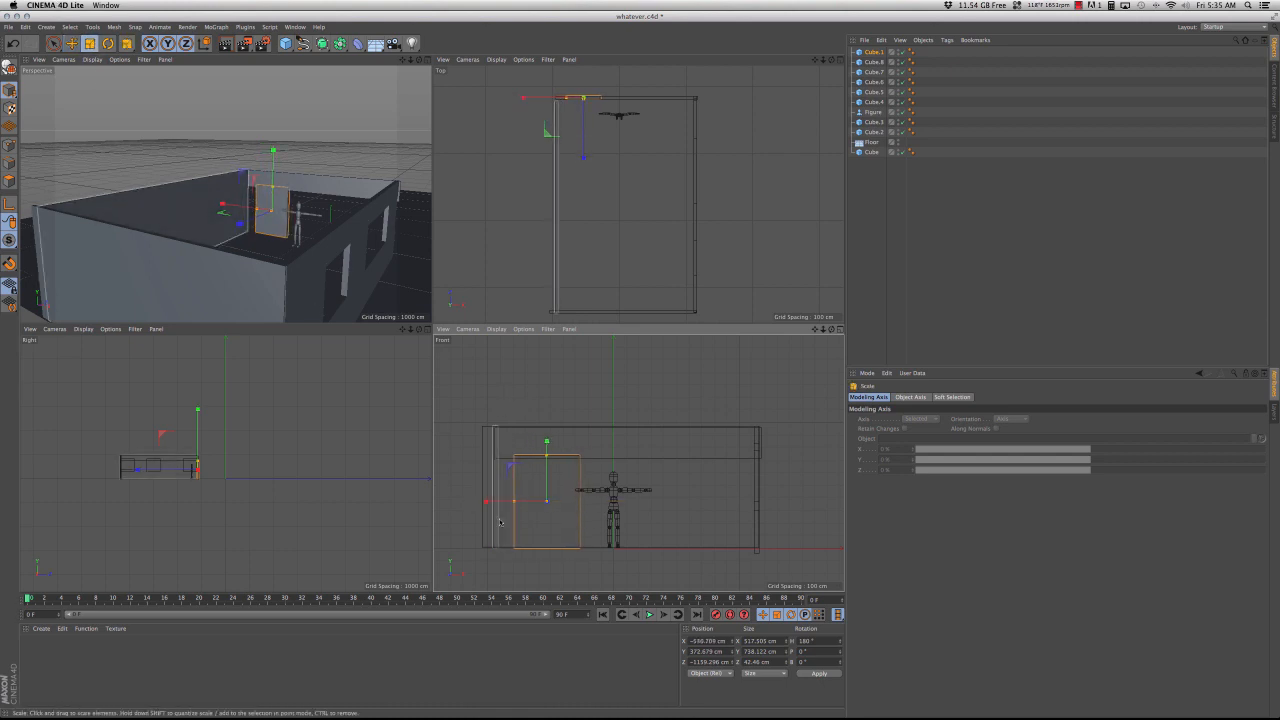
pyautogui.moveTo(487, 501)
pyautogui.mouseDown()
pyautogui.moveTo(465, 501)
pyautogui.moveTo(497, 508)
pyautogui.mouseUp()
pyautogui.press('e')
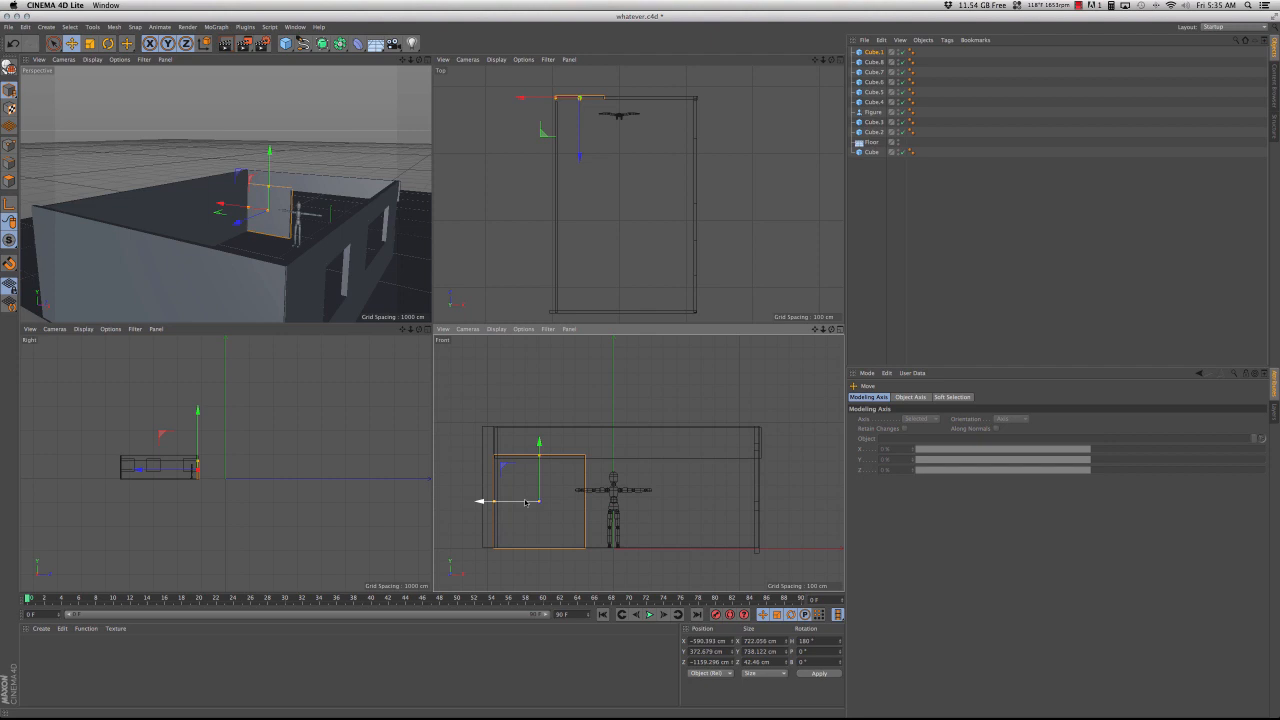
pyautogui.moveTo(525, 502); pyautogui.dragTo(526, 502)
# Step: Duplicate the panel toward the windowed wall, widen the copy to about 1202 cm and place it at about 528 cm in X
pyautogui.moveTo(524, 502); pyautogui.dragTo(619, 500)
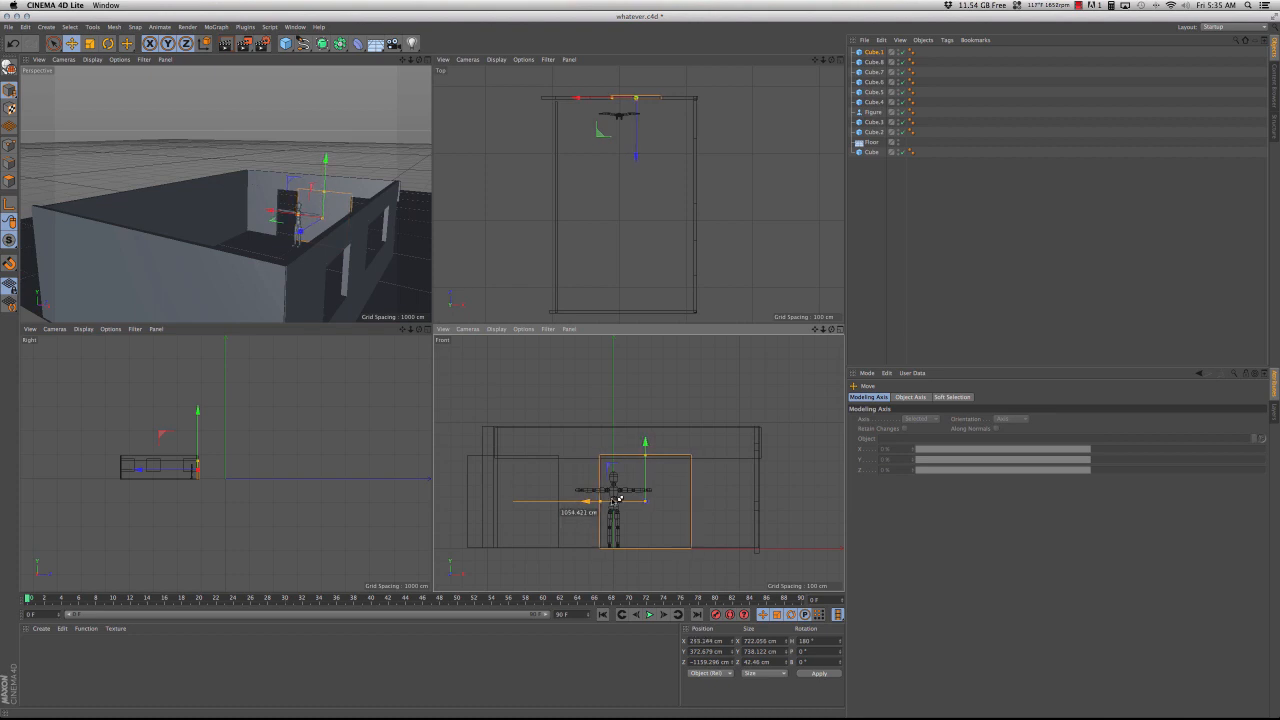
pyautogui.moveTo(619, 500); pyautogui.dragTo(646, 501)
pyautogui.click(90, 43)
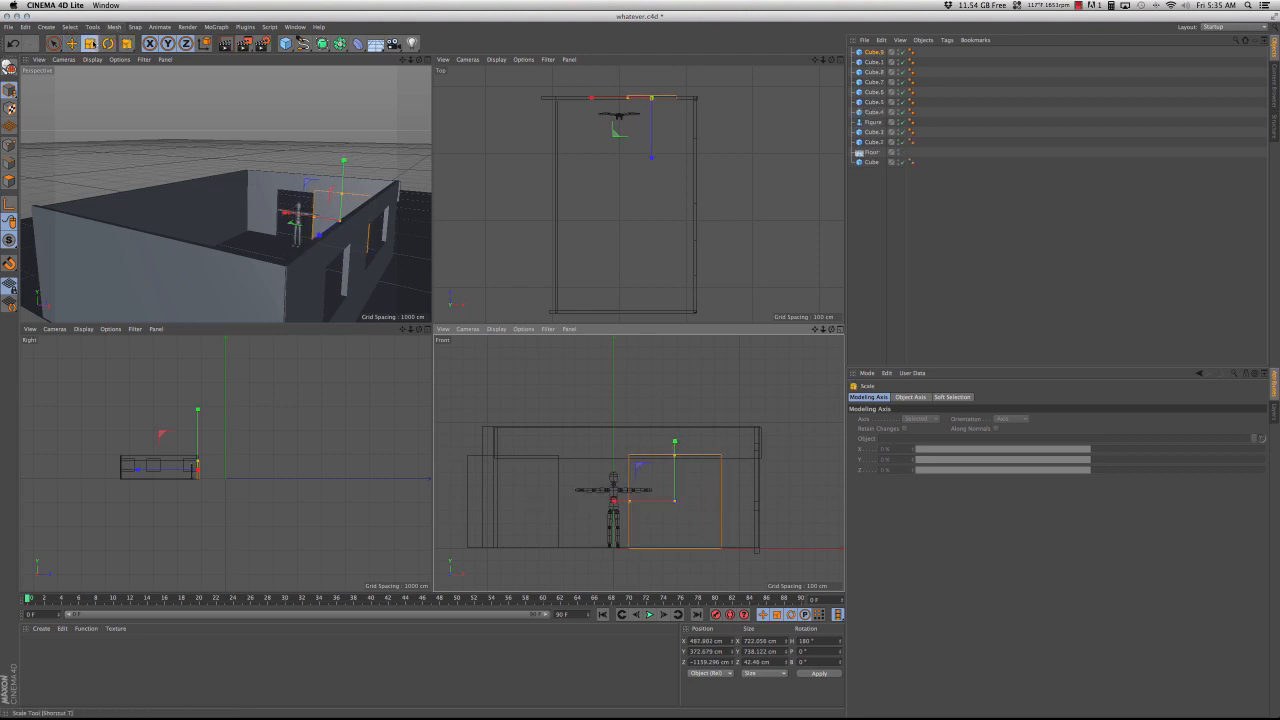
pyautogui.moveTo(613, 500); pyautogui.dragTo(573, 503)
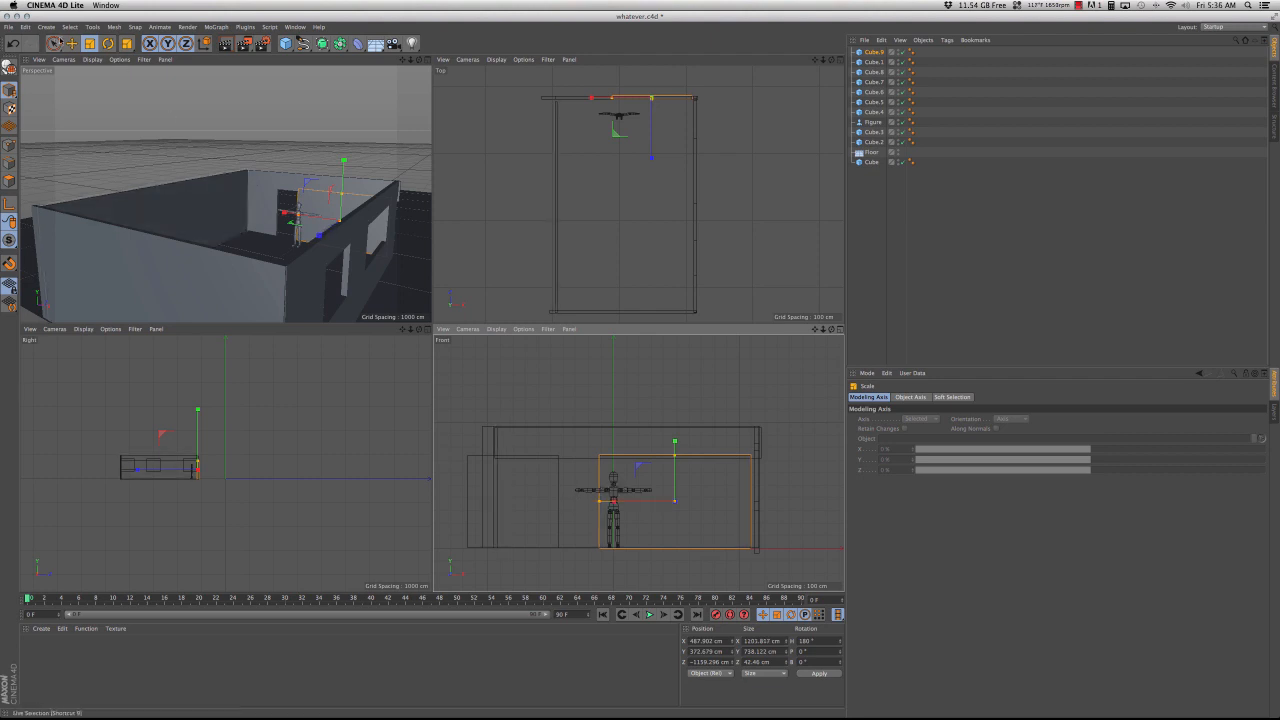
pyautogui.click(71, 43)
pyautogui.moveTo(622, 503); pyautogui.dragTo(627, 503)
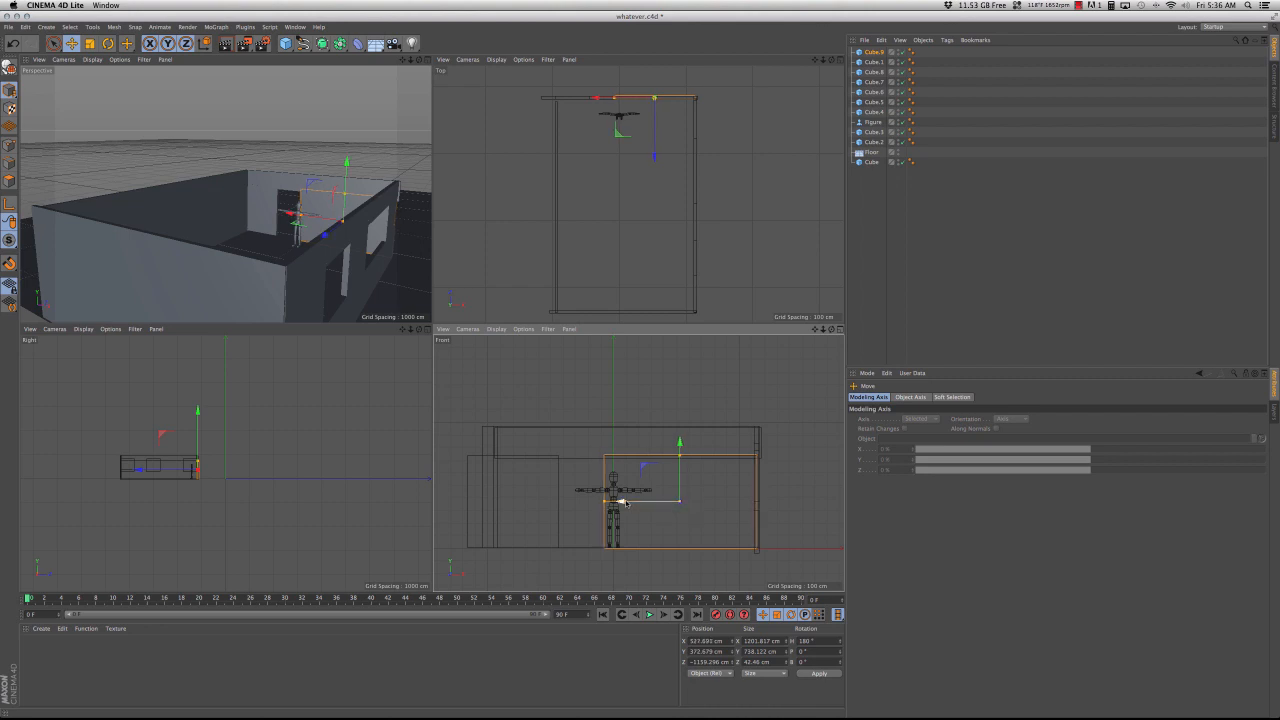
# Step: Narrow the original panel to about 525 cm and place it at about -686 cm in X, inside the side wall beside the door opening
pyautogui.keyDown('alt'); pyautogui.moveTo(322, 213); pyautogui.dragTo(250, 218); pyautogui.keyUp('alt')
pyautogui.click(248, 217)
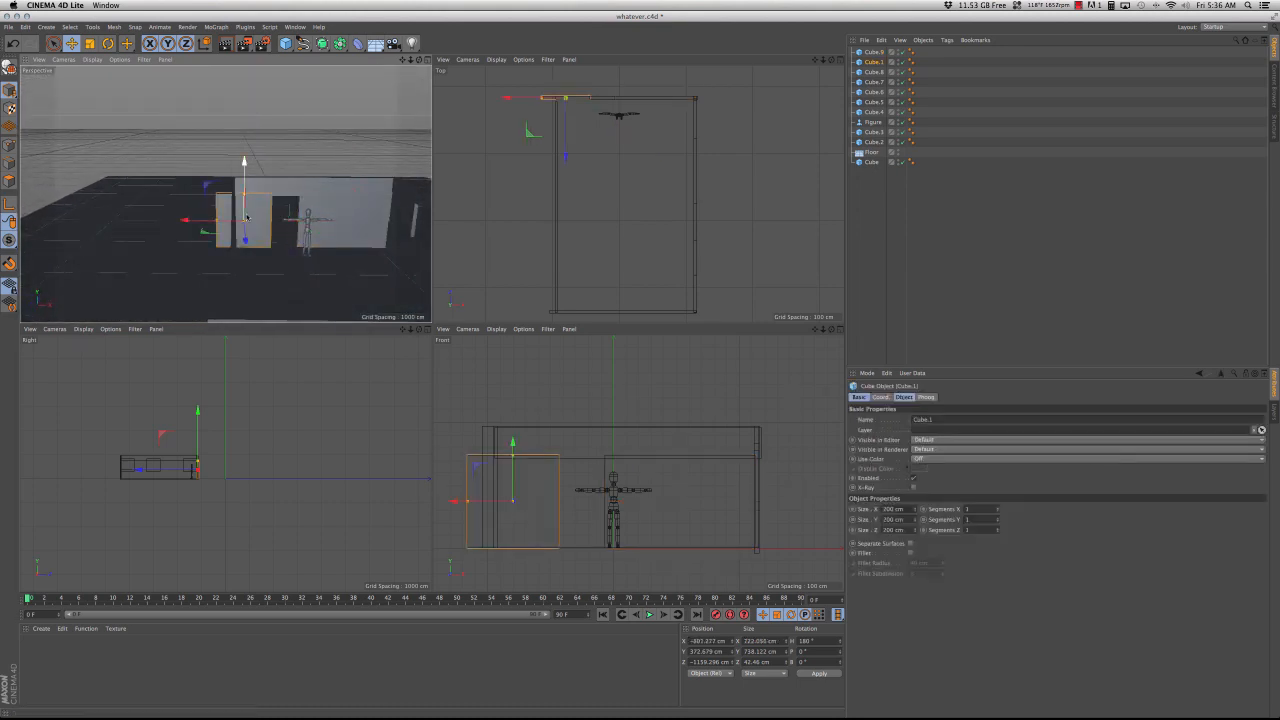
pyautogui.click(89, 44)
pyautogui.moveTo(455, 501); pyautogui.dragTo(484, 502)
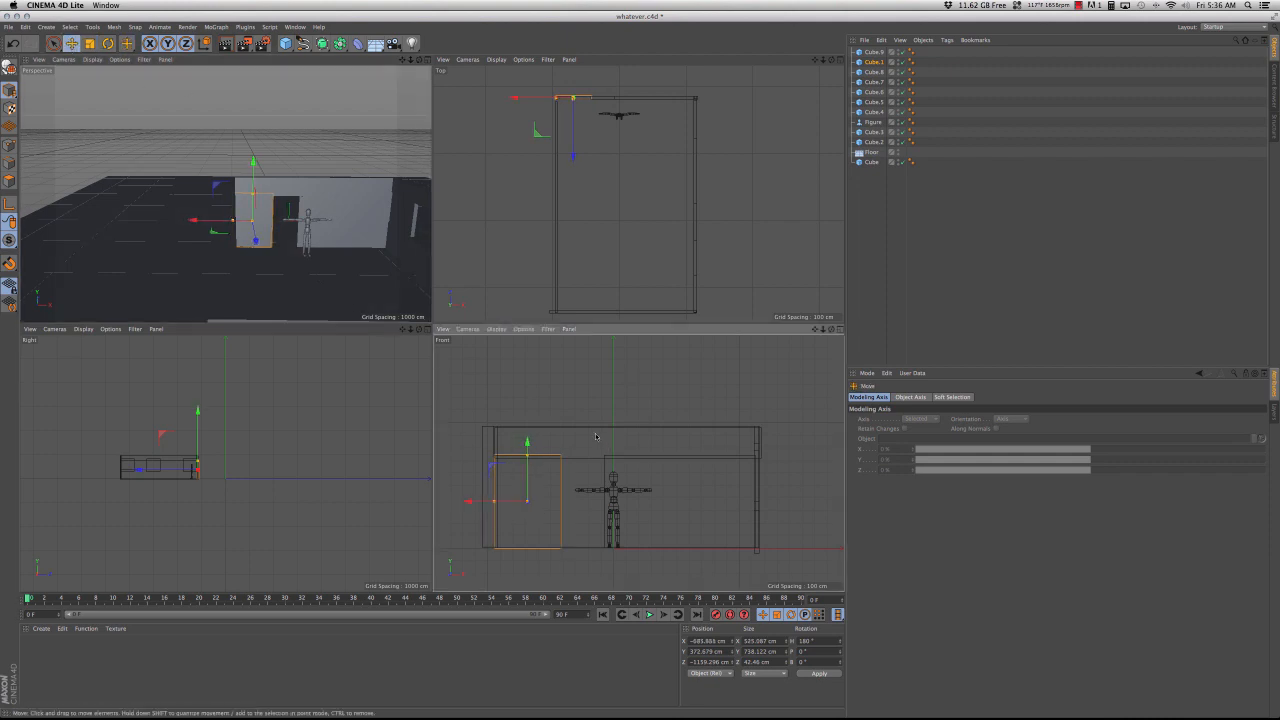
# Step: Try a raised copy of the floor at about 968 cm in Y as a ceiling, and delete the copy
pyautogui.click(335, 265)
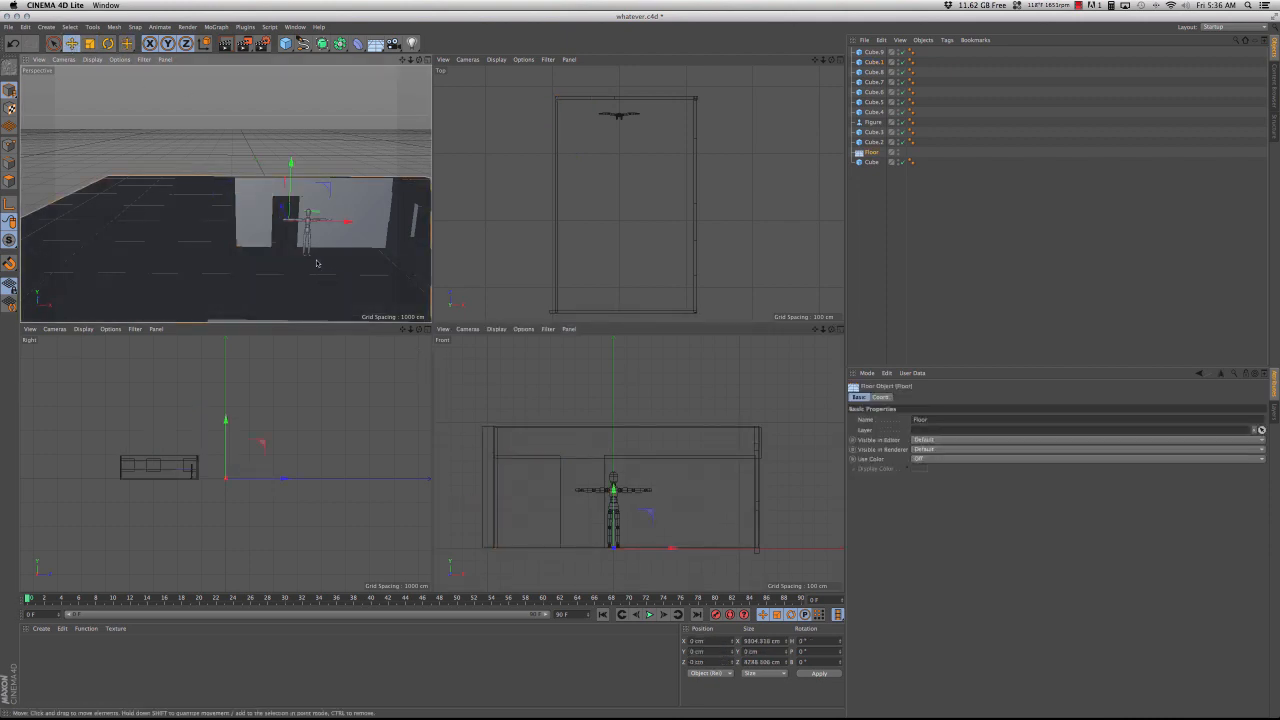
pyautogui.scroll(5, 311, 263)
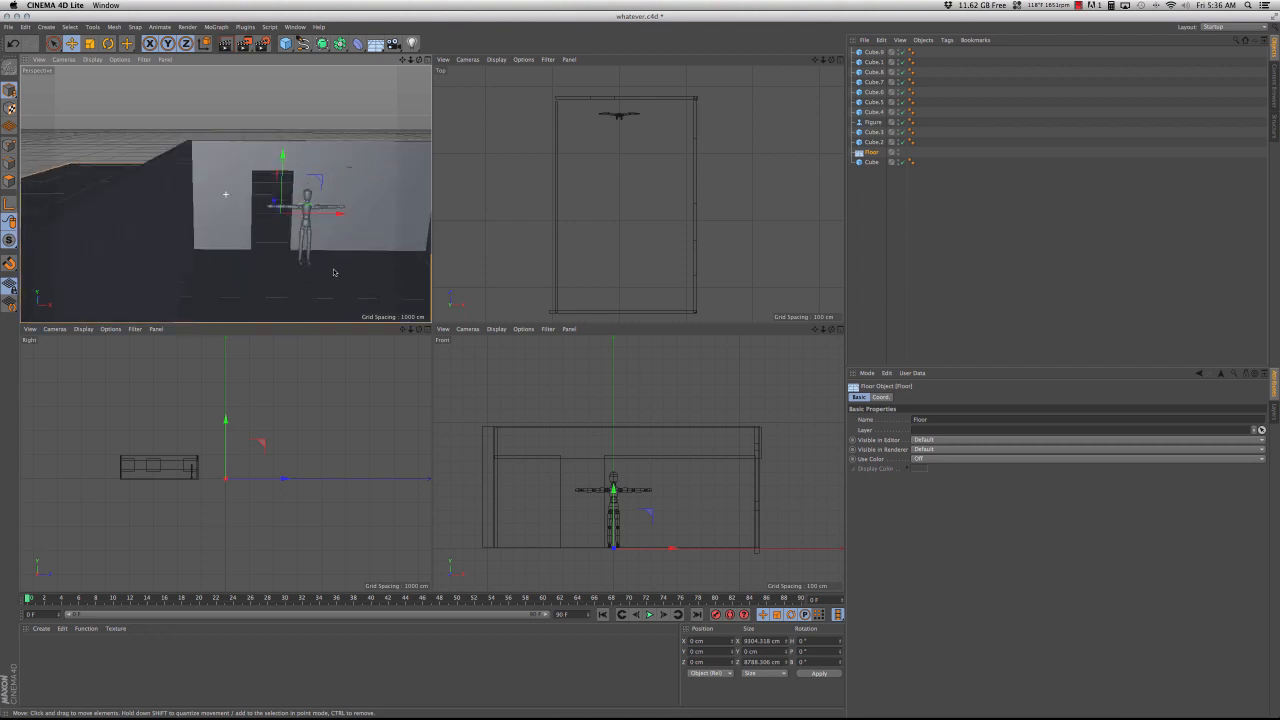
pyautogui.keyDown('alt'); pyautogui.moveTo(335, 272); pyautogui.dragTo(308, 264); pyautogui.keyUp('alt')
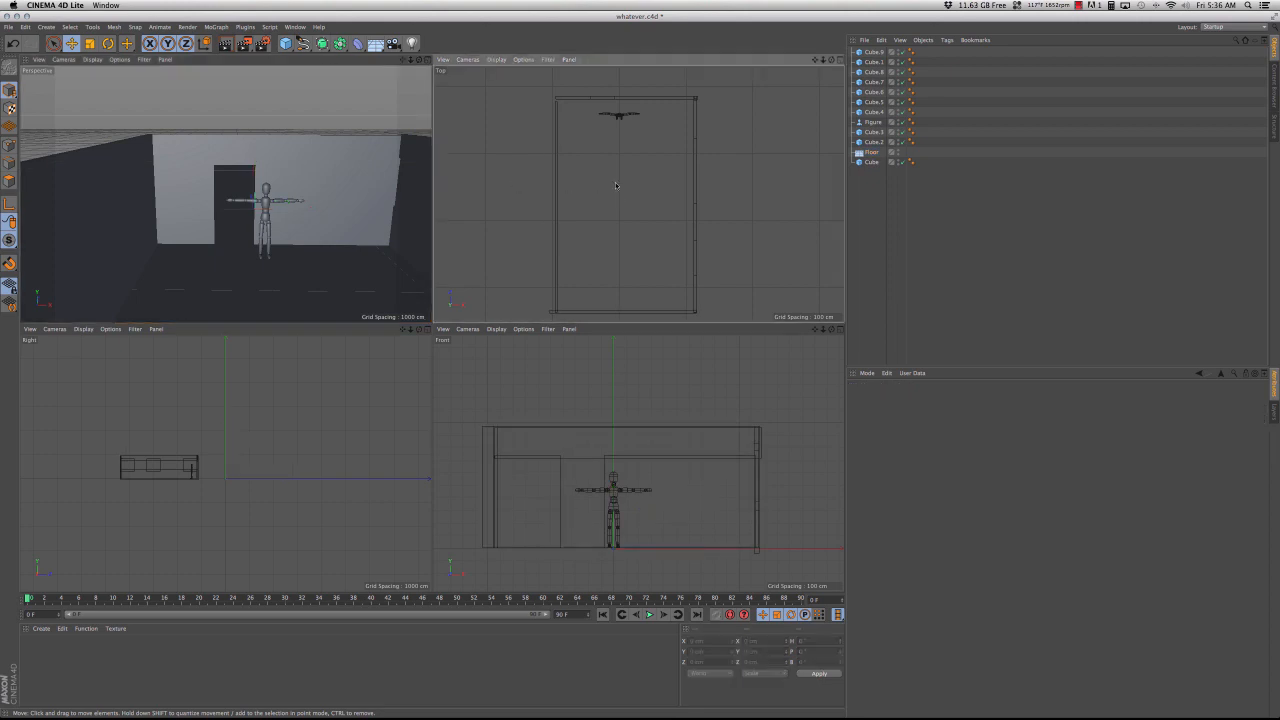
pyautogui.scroll(-3, 498, 189)
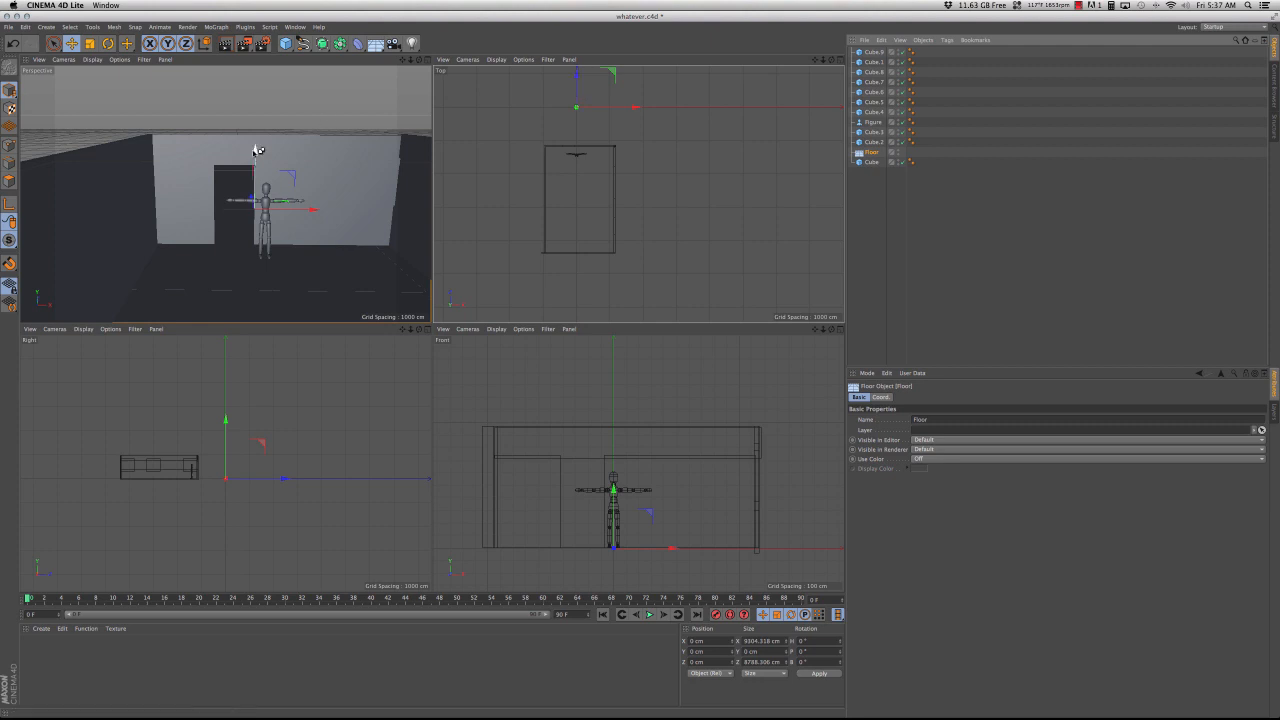
pyautogui.keyDown('ctrl'); pyautogui.moveTo(256, 149); pyautogui.dragTo(263, 69); pyautogui.keyUp('ctrl')
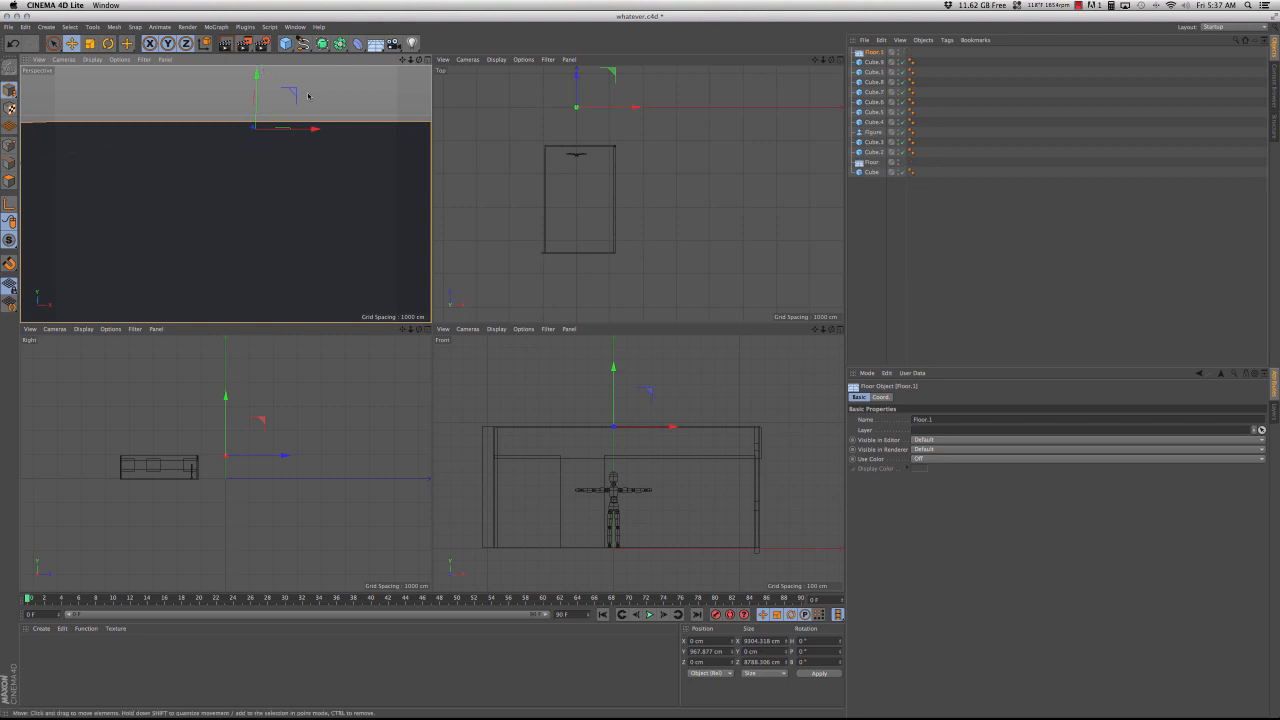
pyautogui.press('Delete')
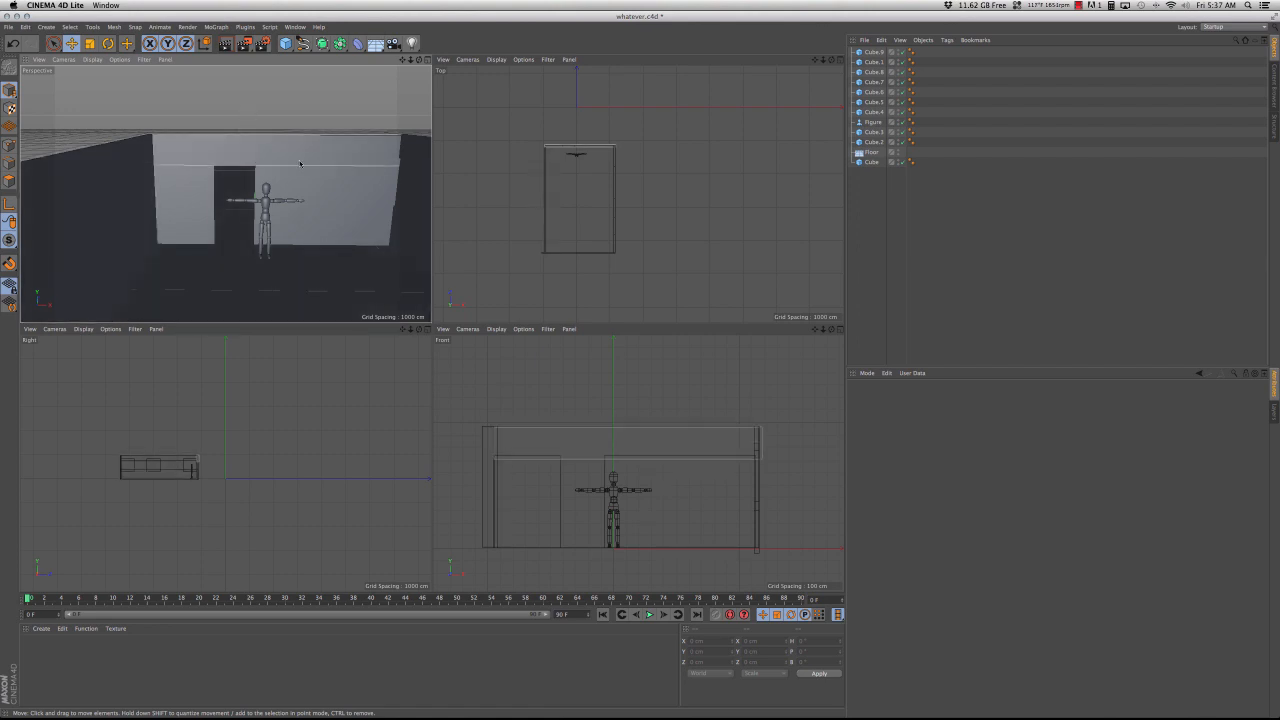
# Step: Add a new cube and scale it into a flat slab about 11 cm thick and about 1602 cm long in Z
pyautogui.click(288, 44)
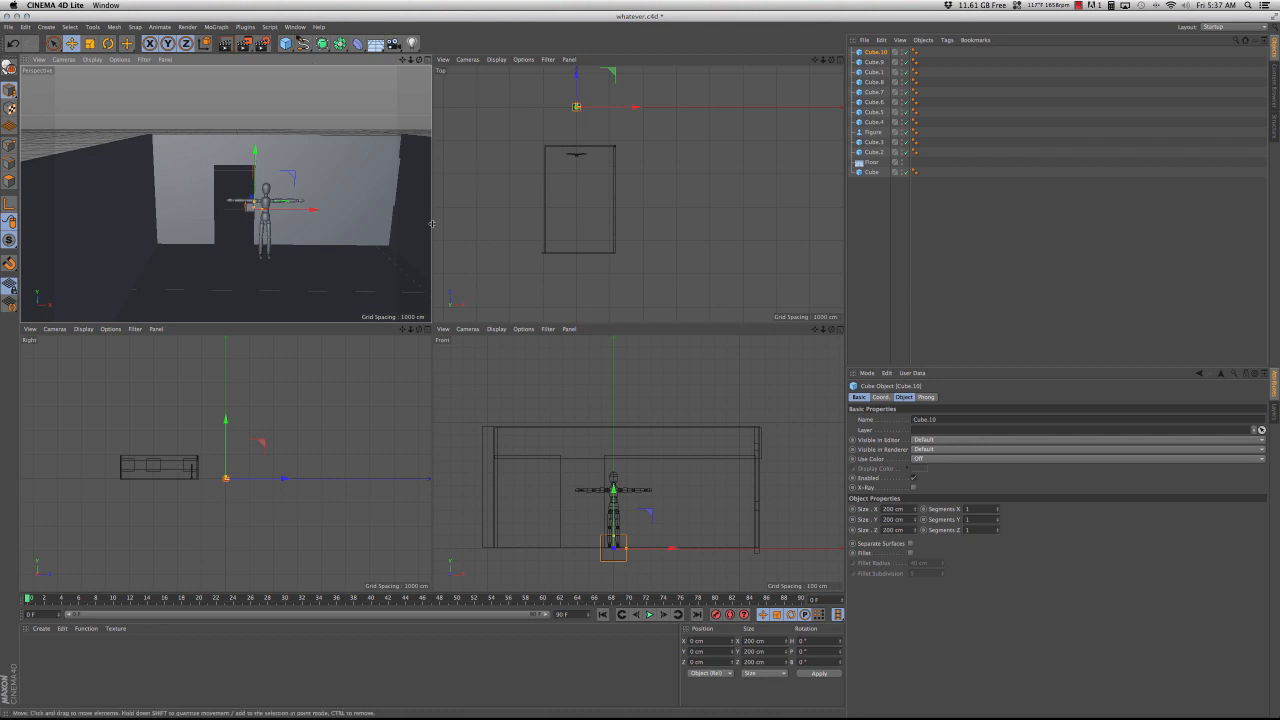
pyautogui.press('t')
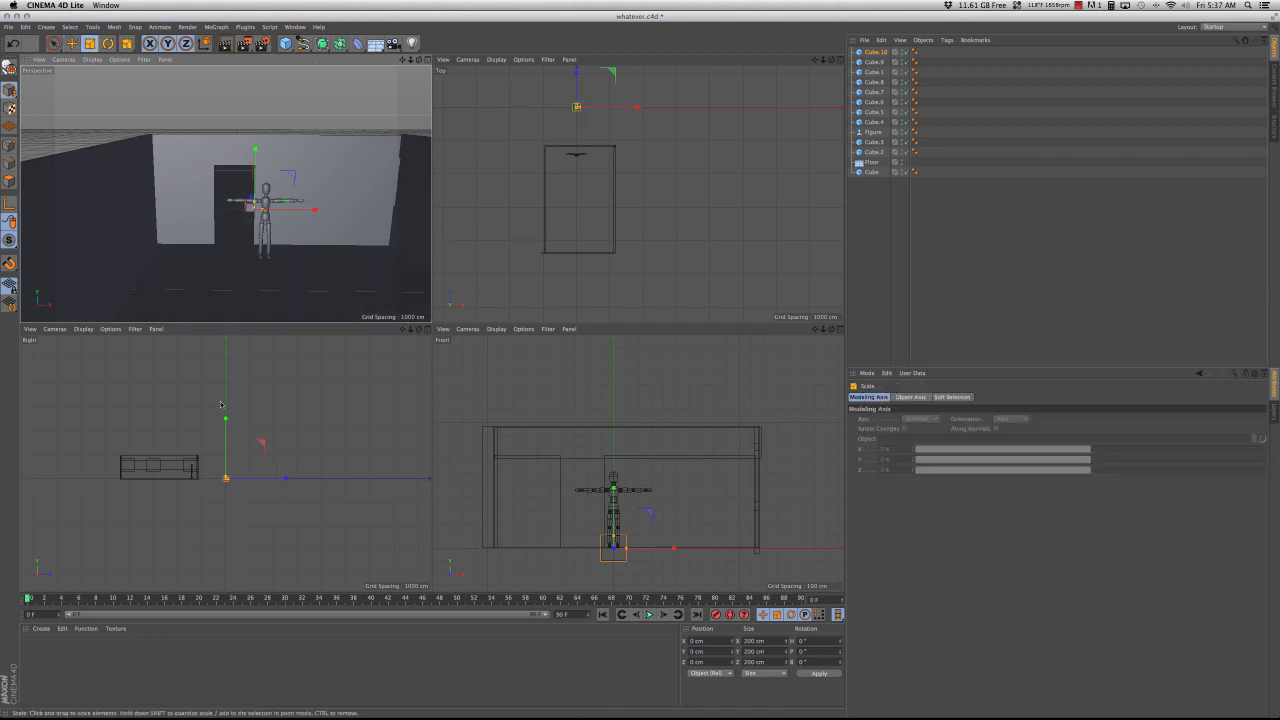
pyautogui.moveTo(226, 418); pyautogui.dragTo(707, 478)
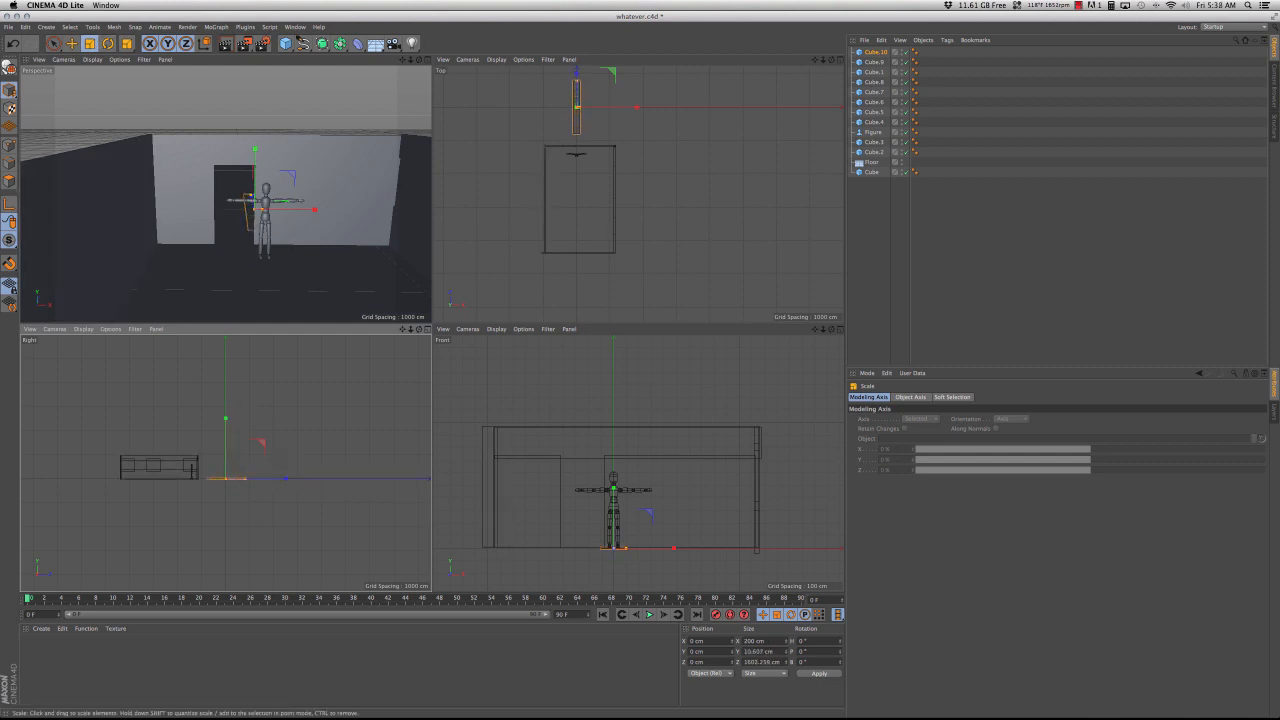
# Step: Fit the slab under the walls as a floor, about 2189 by 3215 cm, at about 90 cm in X and -2743 cm in Z
pyautogui.moveTo(636, 107); pyautogui.dragTo(700, 111)
pyautogui.moveTo(577, 82); pyautogui.dragTo(610, 198)
pyautogui.press('e')
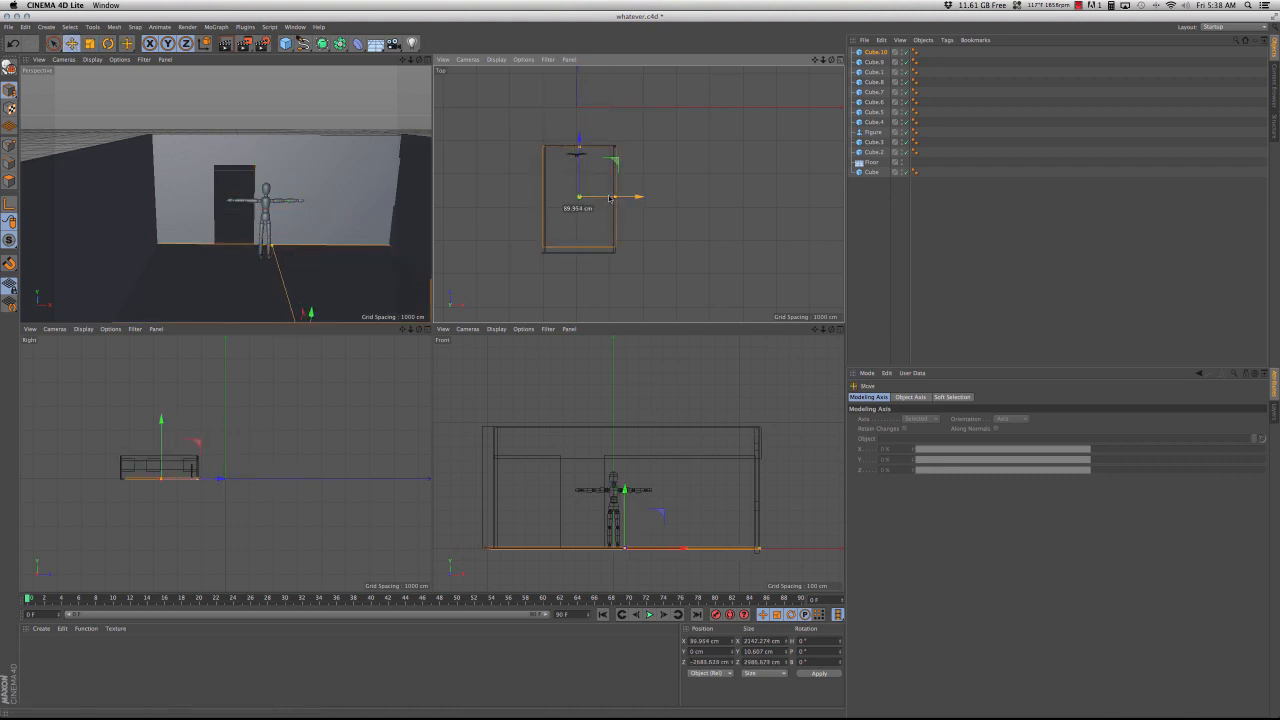
pyautogui.moveTo(580, 144); pyautogui.dragTo(579, 137)
pyautogui.click(90, 43)
pyautogui.moveTo(634, 198); pyautogui.dragTo(636, 198)
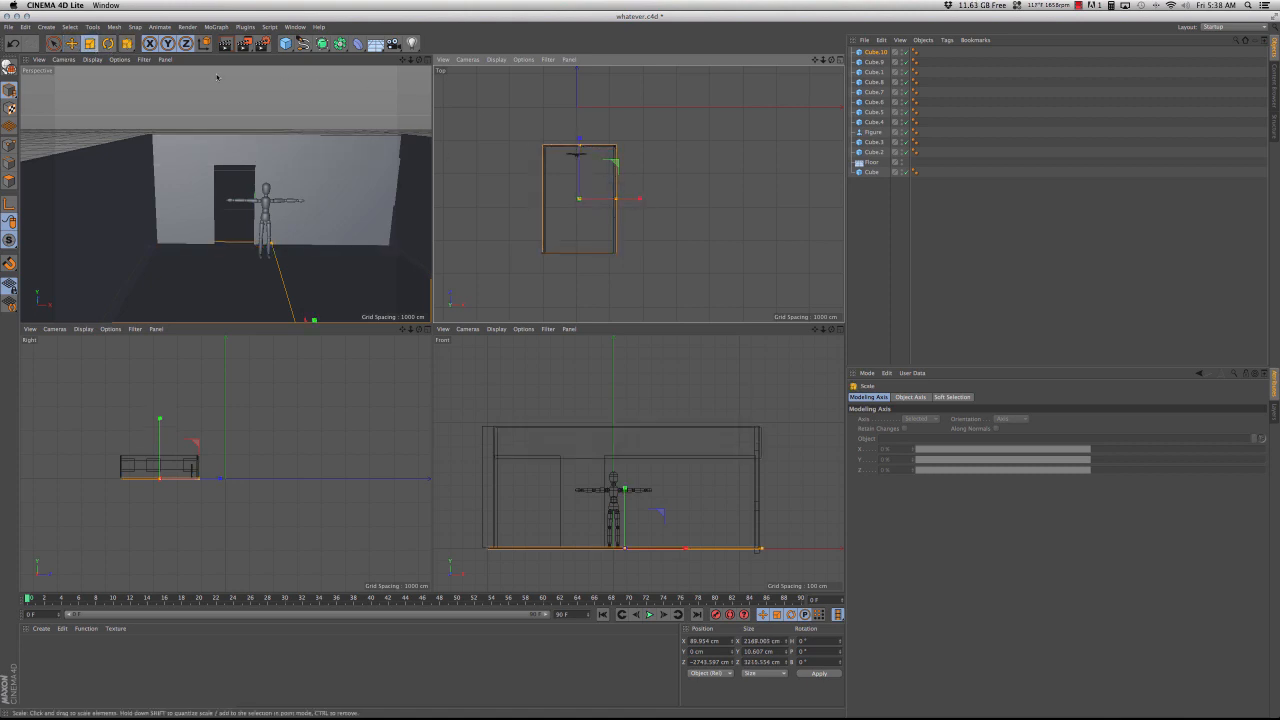
# Step: Duplicate the floor slab up to about 999 cm in Y as a ceiling, and disable the copy to see inside the room
pyautogui.click(71, 43)
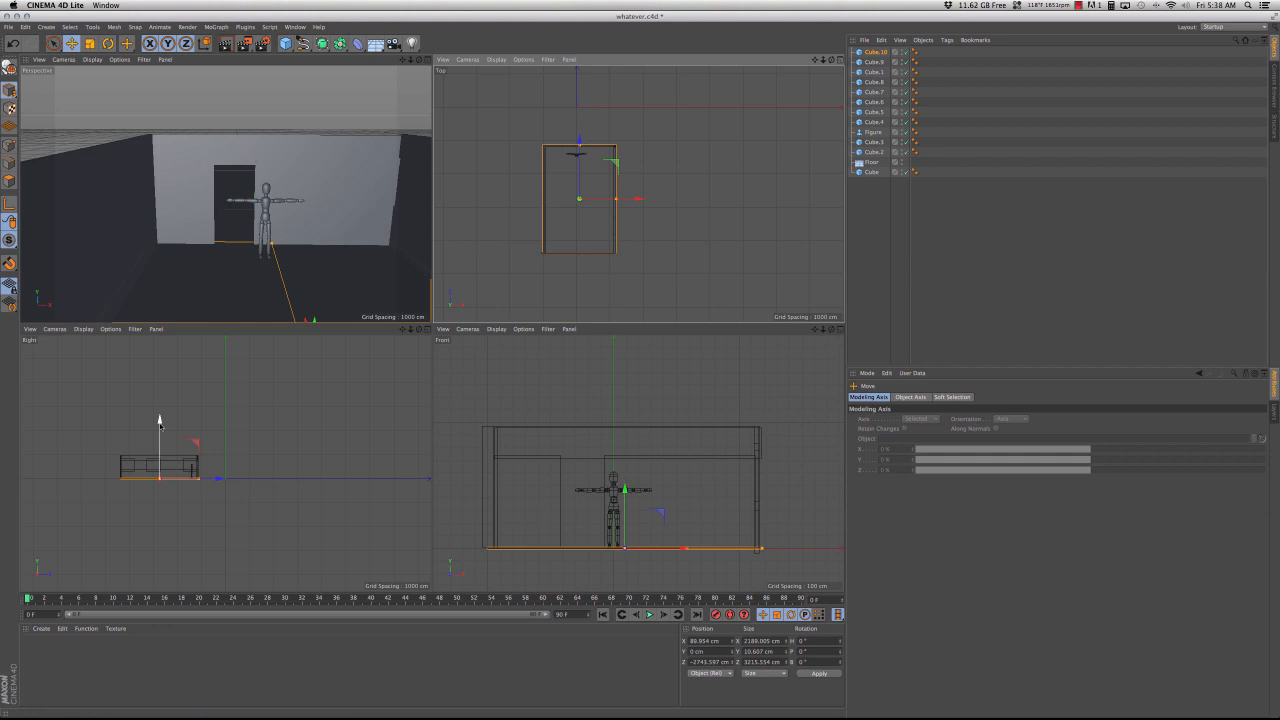
pyautogui.keyDown('ctrl'); pyautogui.moveTo(160, 421); pyautogui.dragTo(161, 399); pyautogui.keyUp('ctrl')
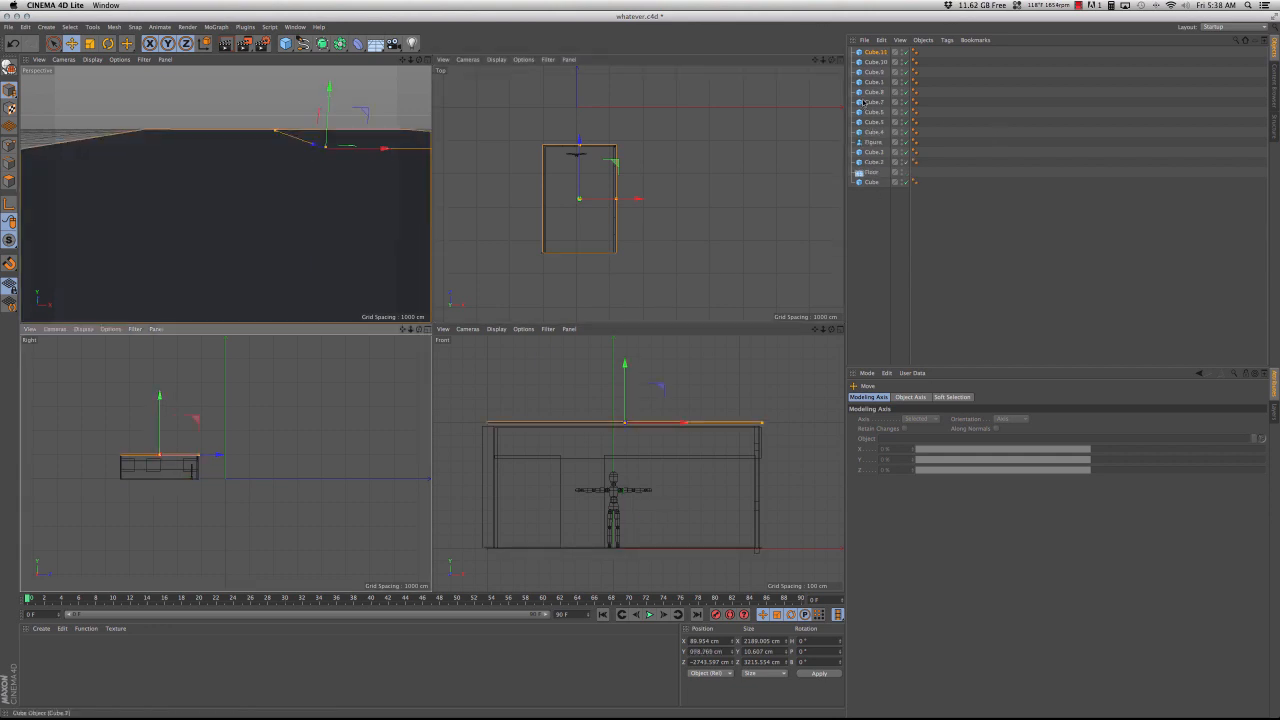
pyautogui.click(905, 52)
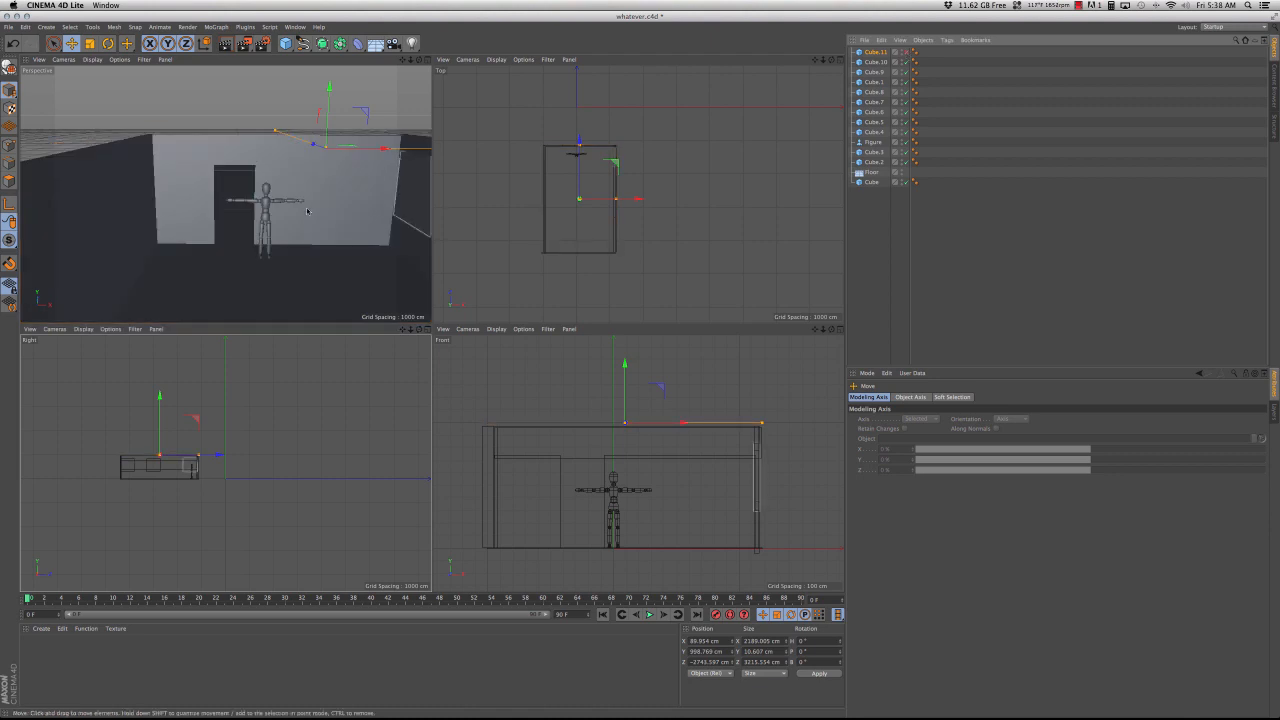
pyautogui.moveTo(307, 211)
pyautogui.keyDown('alt'); pyautogui.mouseDown()
pyautogui.moveTo(309, 241)
pyautogui.moveTo(371, 224)
pyautogui.moveTo(278, 206)
pyautogui.moveTo(320, 219)
pyautogui.mouseUp(); pyautogui.keyUp('alt')
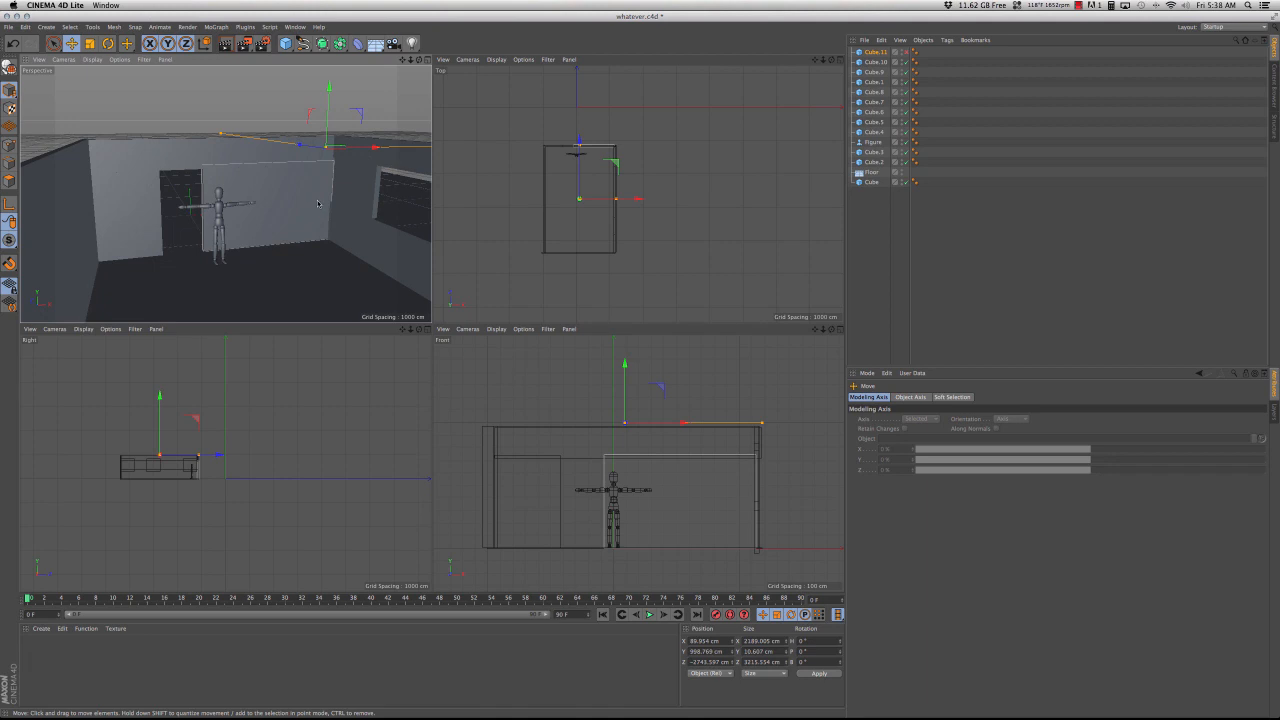